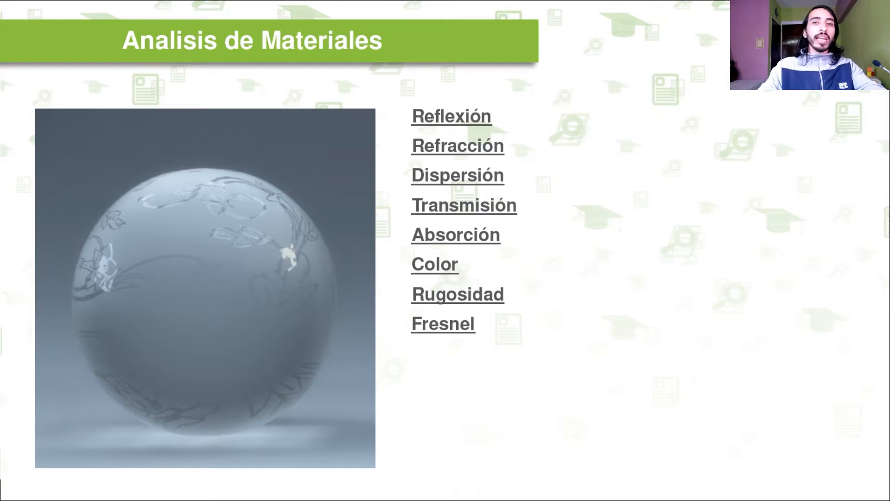
{"action": "left_click", "coordinate": [364, 251]}
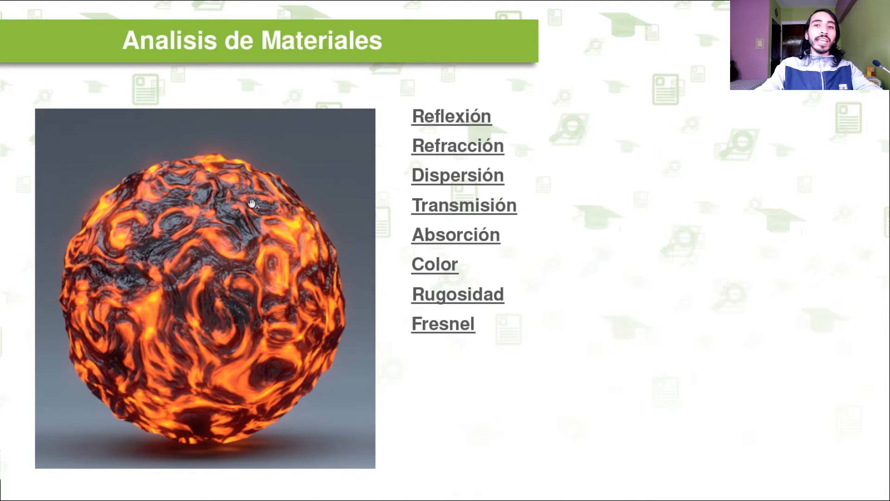
{"action": "left_click", "coordinate": [417, 254]}
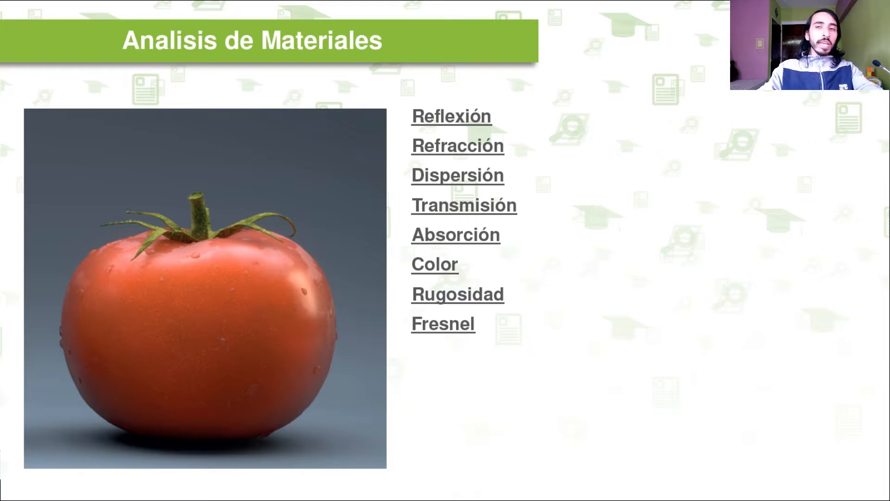
{"action": "left_click", "coordinate": [347, 219]}
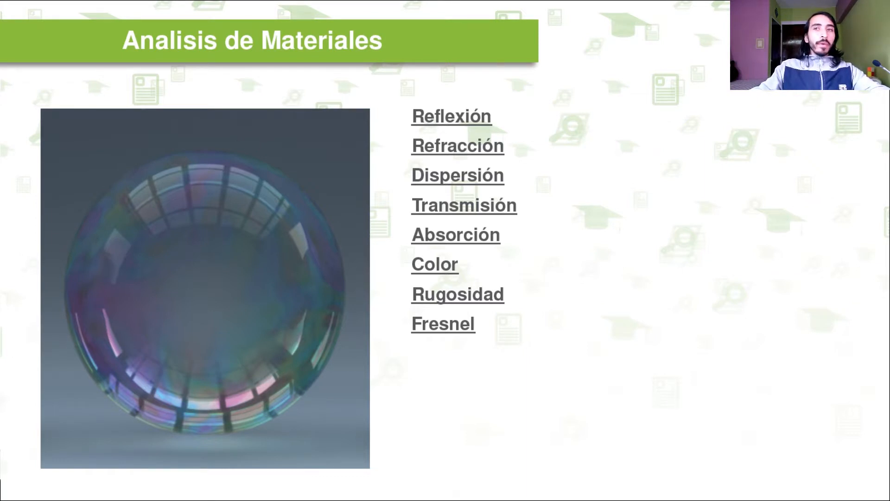
- Switch to Blender and assign an environment texture (Imagen de entorno) to the world background color
{"action": "key", "text": "alt+Tab"}
{"action": "middle_click_drag", "start_coordinate": [399, 280], "coordinate": [442, 249]}
{"action": "scroll", "coordinate": [442, 249], "scroll_direction": "up", "scroll_amount": 3}
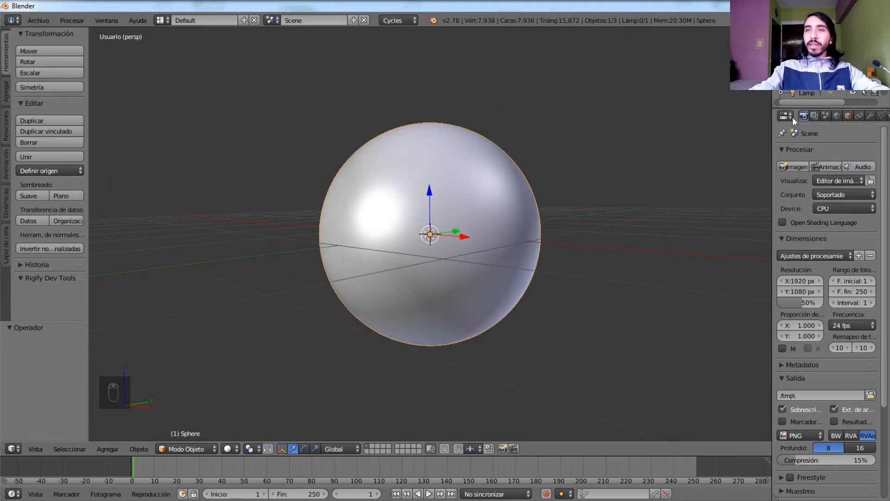
{"action": "left_click", "coordinate": [837, 116]}
{"action": "left_click", "coordinate": [836, 213]}
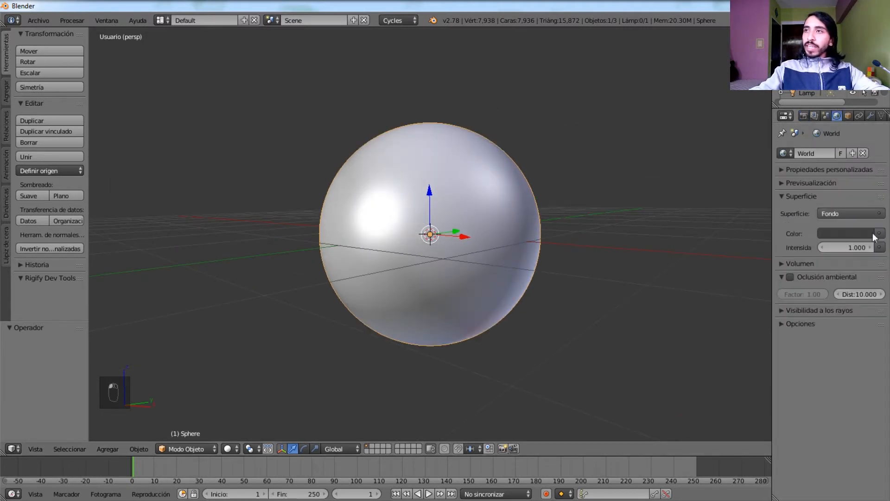
{"action": "left_click", "coordinate": [878, 233]}
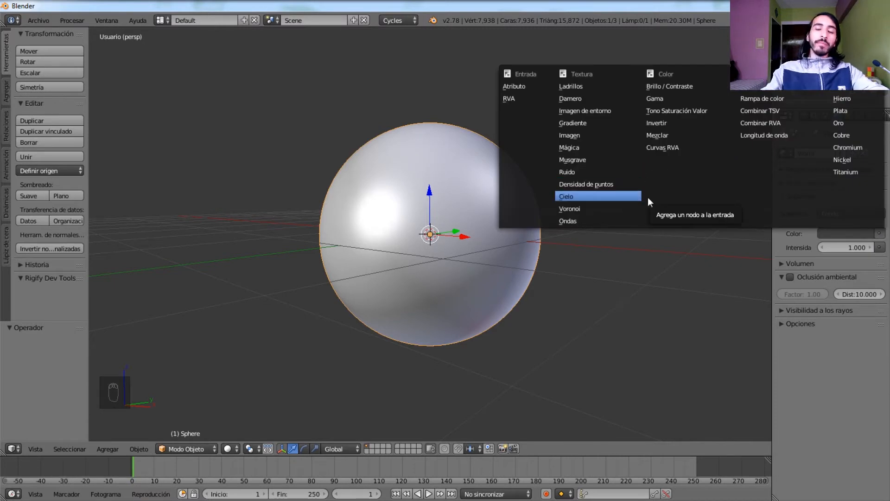
{"action": "left_click", "coordinate": [595, 111]}
- Load hdrmaps_com_free_068_Ref.exr from the Complementos HDRI Exteriores folder as the world's environment image
{"action": "left_click", "coordinate": [844, 245]}
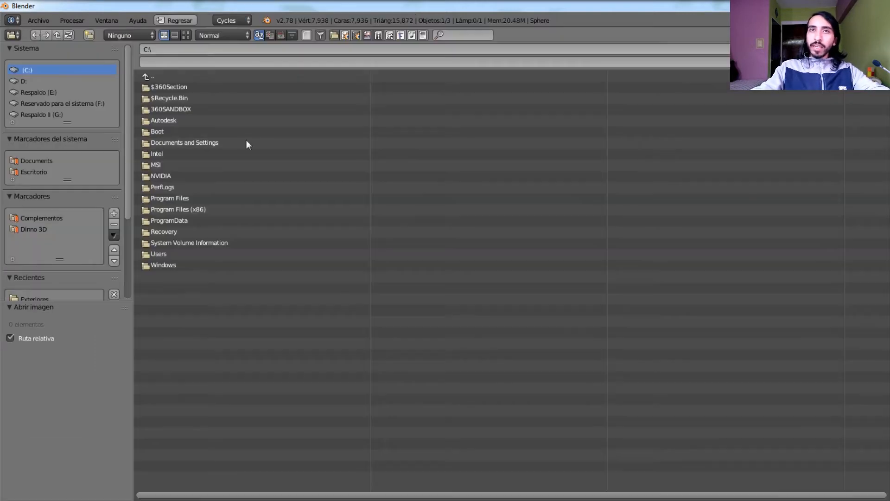
{"action": "left_click", "coordinate": [46, 214]}
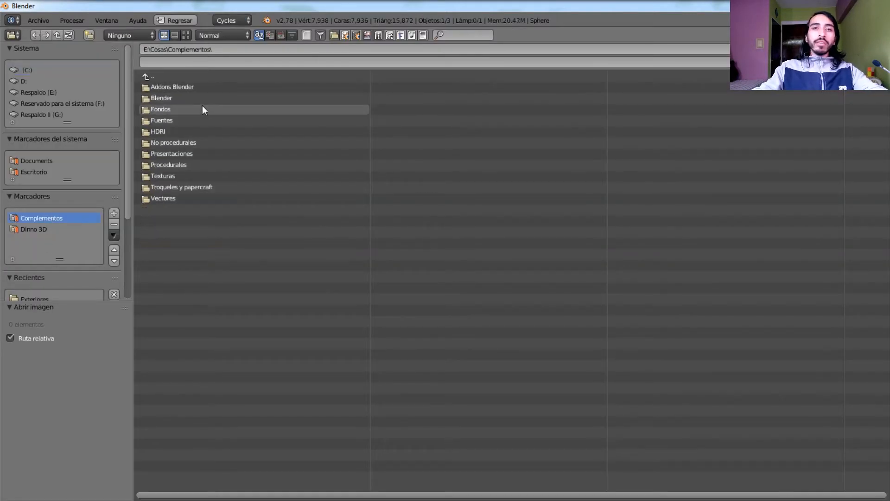
{"action": "left_click", "coordinate": [180, 131]}
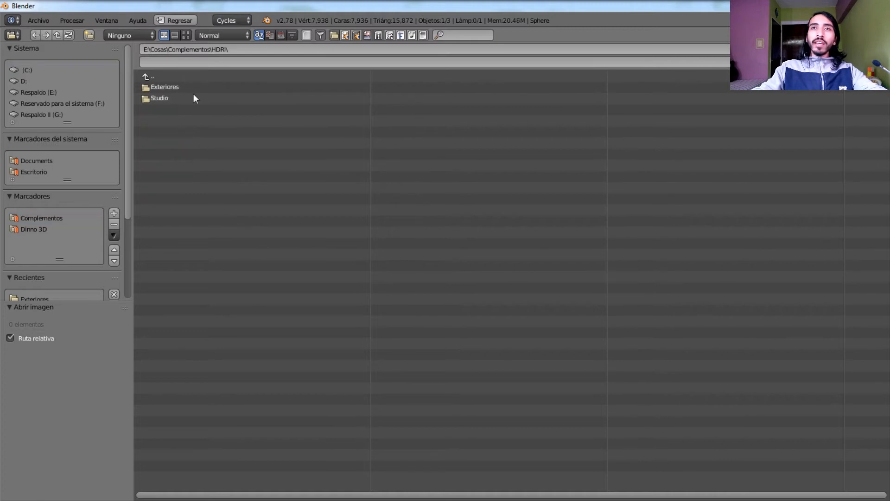
{"action": "left_click", "coordinate": [159, 87]}
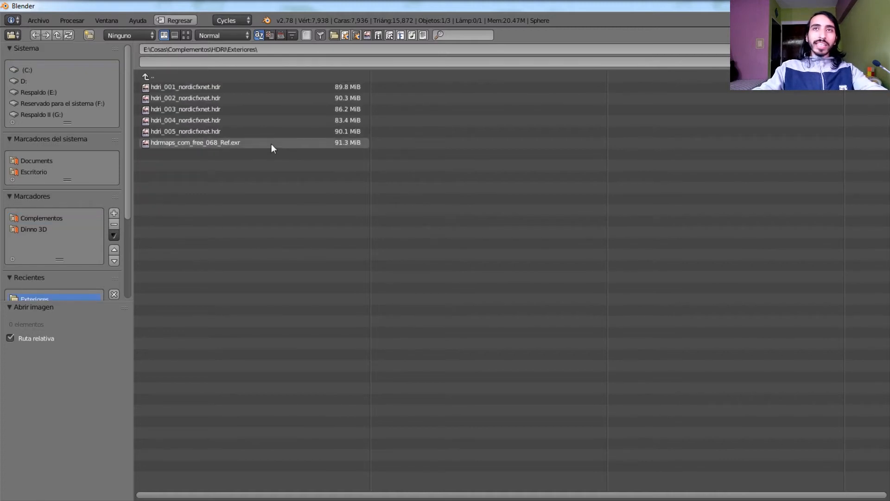
{"action": "left_click", "coordinate": [185, 35]}
{"action": "double_click", "coordinate": [697, 137]}
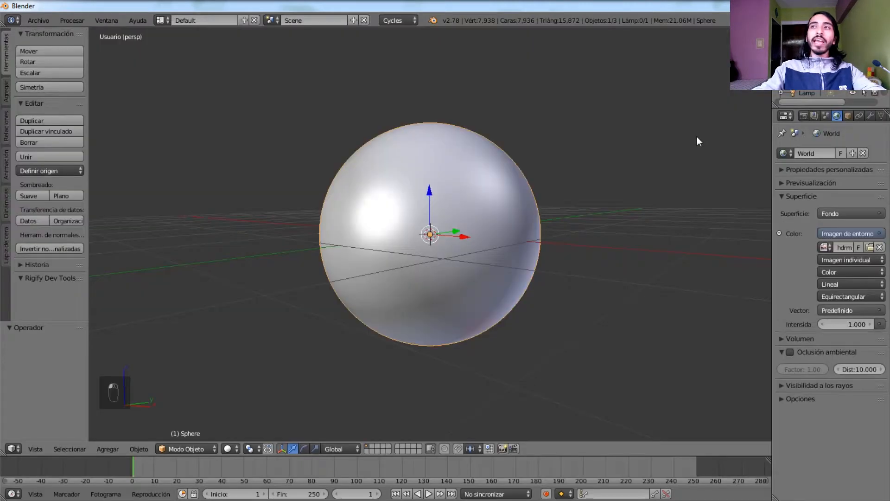
- Look through the scene camera and lock the camera to the view
{"action": "key", "text": "shift+a"}
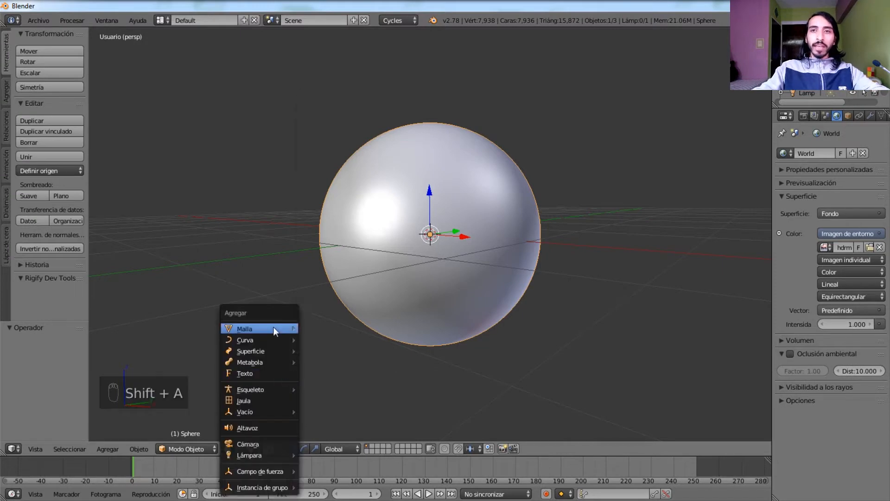
{"action": "key", "text": "KP_Decimal"}
{"action": "key", "text": "KP_0"}
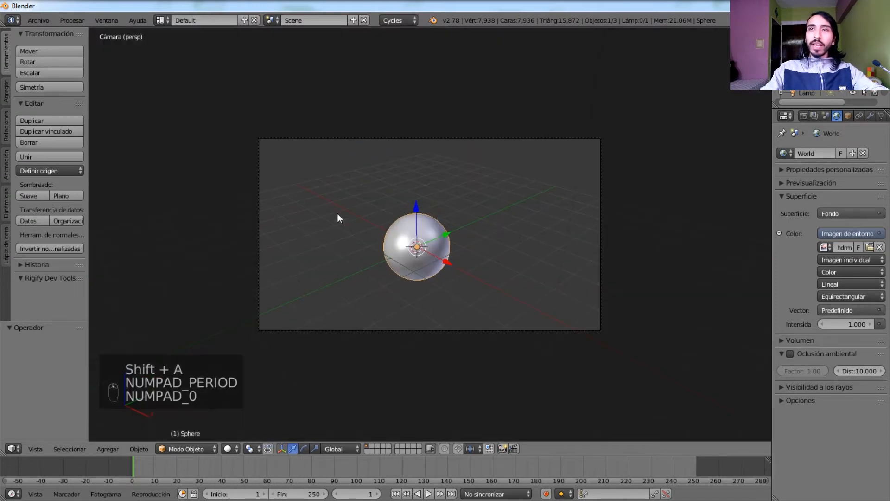
{"action": "key", "text": "n"}
{"action": "scroll", "coordinate": [360, 286], "scroll_direction": "up", "scroll_amount": 3}
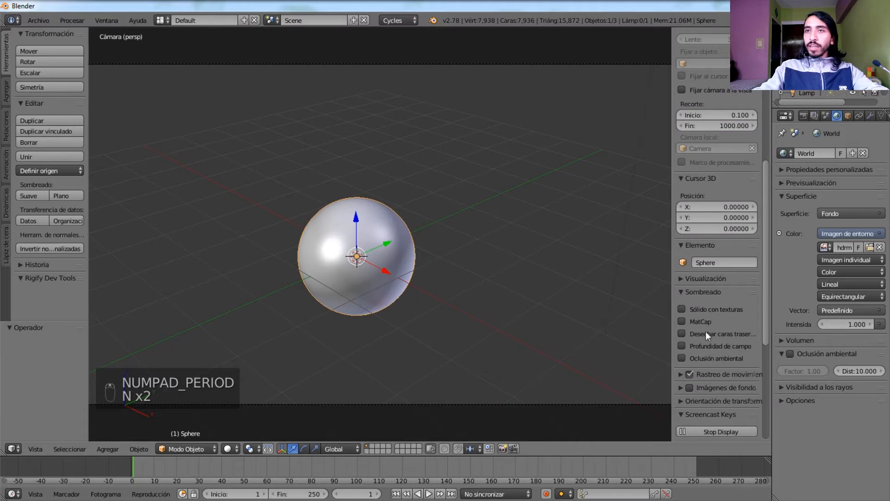
{"action": "key", "text": "n"}
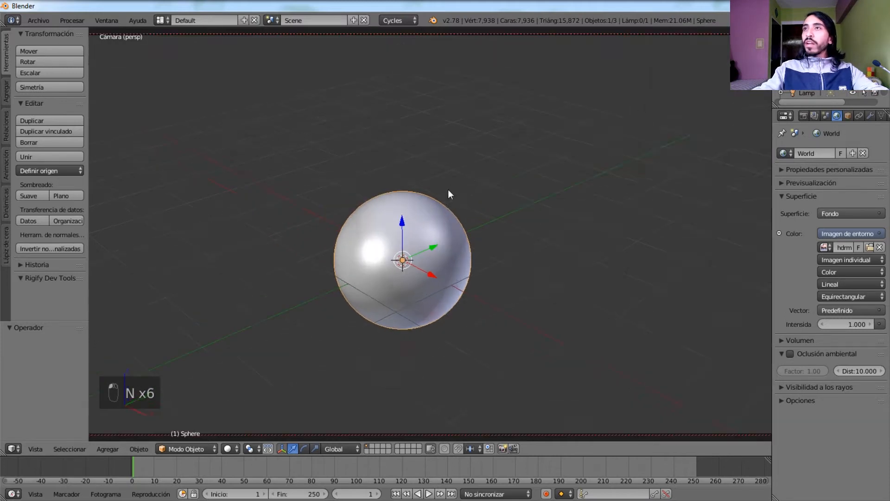
- Display the 3D view in rendered shading and orbit the camera so the sphere sits against the road
{"action": "left_click", "coordinate": [227, 448]}
{"action": "left_click", "coordinate": [290, 374]}
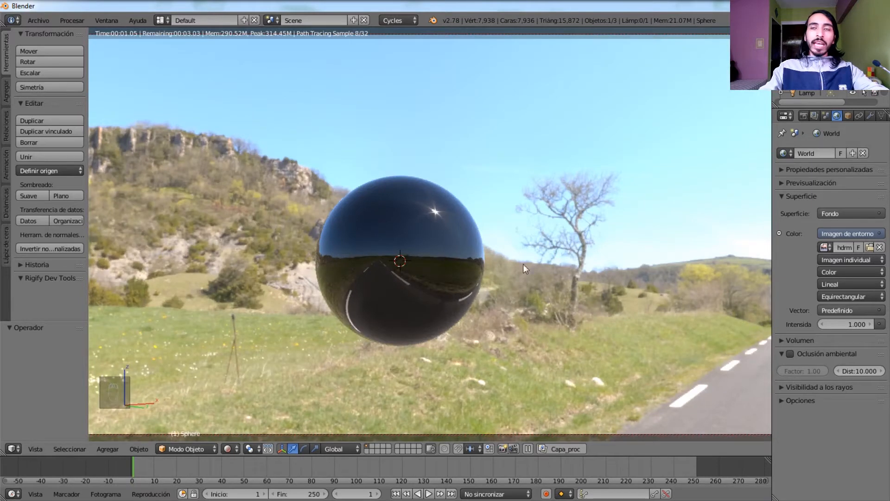
{"action": "middle_click_drag", "start_coordinate": [418, 248], "coordinate": [355, 427]}
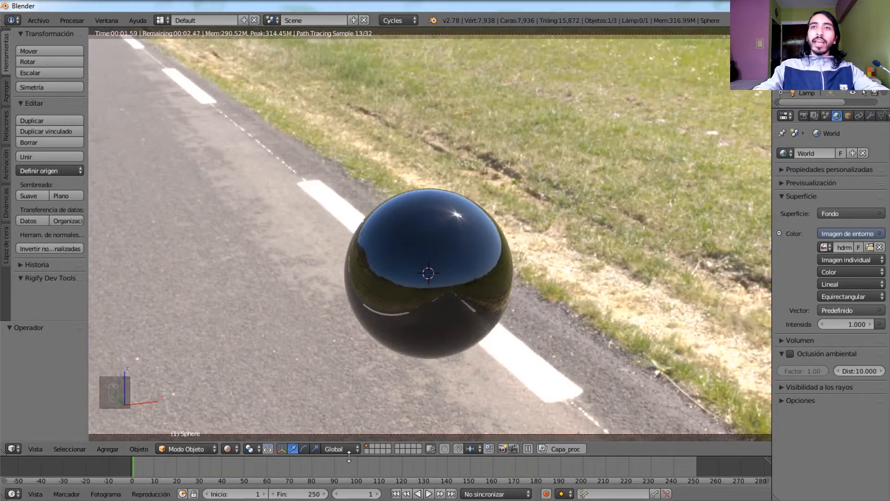
- Enlarge the timeline area below the 3D view and turn it into a node editor
{"action": "left_click_drag", "start_coordinate": [349, 457], "coordinate": [355, 249]}
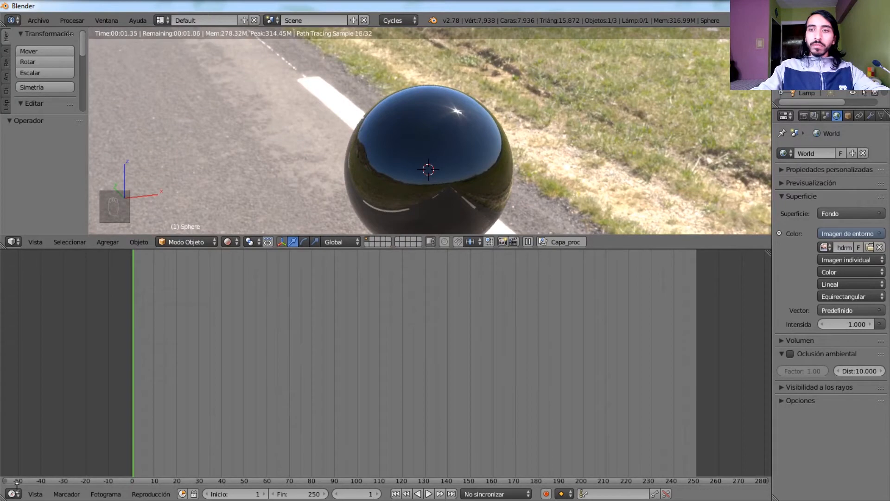
{"action": "left_click", "coordinate": [13, 494]}
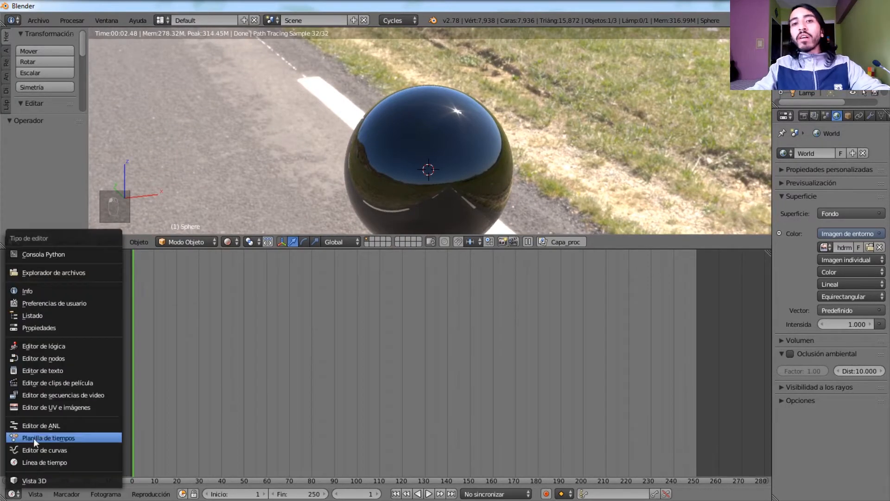
{"action": "left_click", "coordinate": [96, 357]}
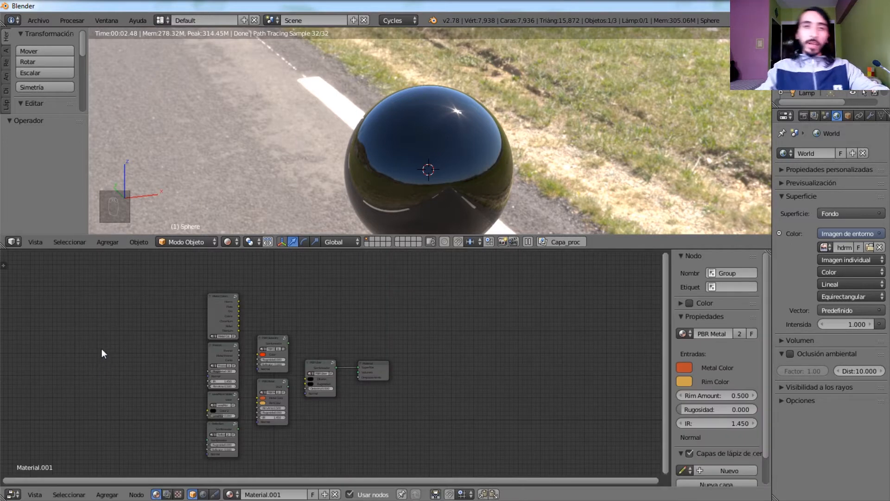
- Delete every node of the sphere's material except the Material output node
{"action": "right_click", "coordinate": [288, 366]}
{"action": "left_click", "coordinate": [310, 364]}
{"action": "left_click", "coordinate": [275, 352], "text": "shift"}
{"action": "left_click", "coordinate": [271, 382], "text": "shift"}
{"action": "left_click", "coordinate": [228, 363], "text": "shift"}
{"action": "left_click", "coordinate": [220, 316], "text": "shift"}
{"action": "left_click", "coordinate": [223, 403], "text": "shift"}
{"action": "left_click", "coordinate": [227, 436], "text": "shift"}
{"action": "key", "text": "Delete"}
{"action": "scroll", "coordinate": [365, 410], "scroll_direction": "up", "scroll_amount": 1}
- Add a Mezclar sombreadores (Mix Shader) node in front of the Material output node
{"action": "left_click", "coordinate": [389, 374]}
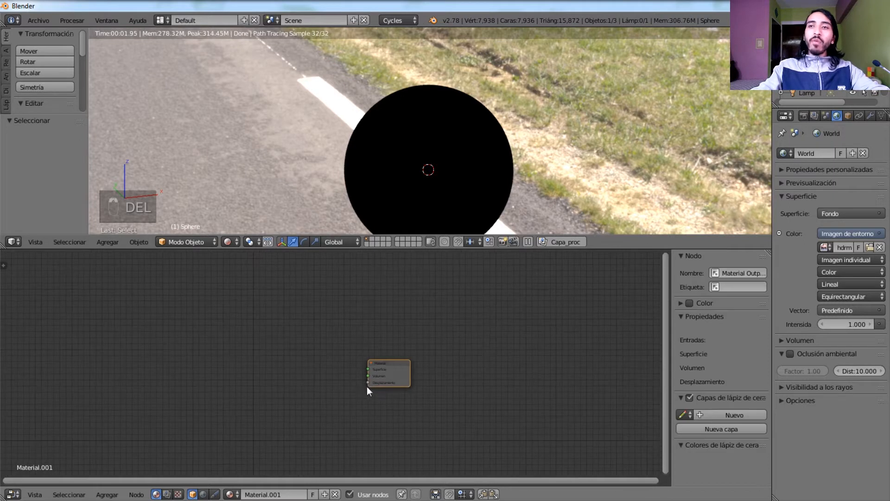
{"action": "scroll", "coordinate": [357, 383], "scroll_direction": "up", "scroll_amount": 1}
{"action": "middle_click_drag", "start_coordinate": [336, 374], "coordinate": [367, 385], "text": "ctrl"}
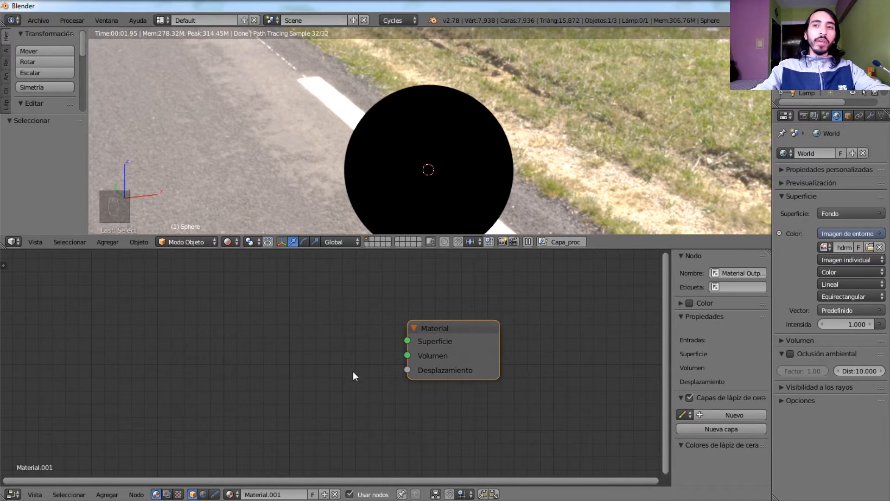
{"action": "key", "text": "shift+a"}
{"action": "mouse_move", "coordinate": [269, 383]}
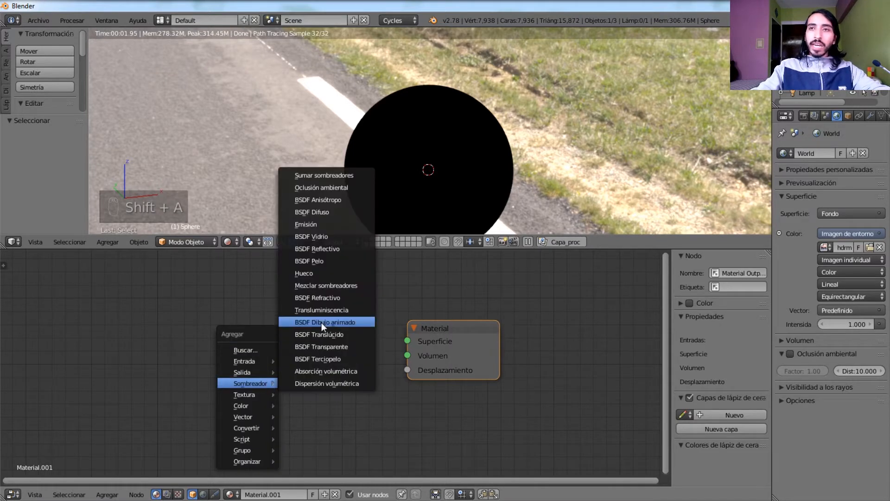
{"action": "left_click", "coordinate": [332, 285]}
{"action": "left_click", "coordinate": [273, 322]}
- Add a BSDF Difuso node and a BSDF Reflectivo node, one above the other, before the mix node
{"action": "key", "text": "shift+a"}
{"action": "mouse_move", "coordinate": [276, 323]}
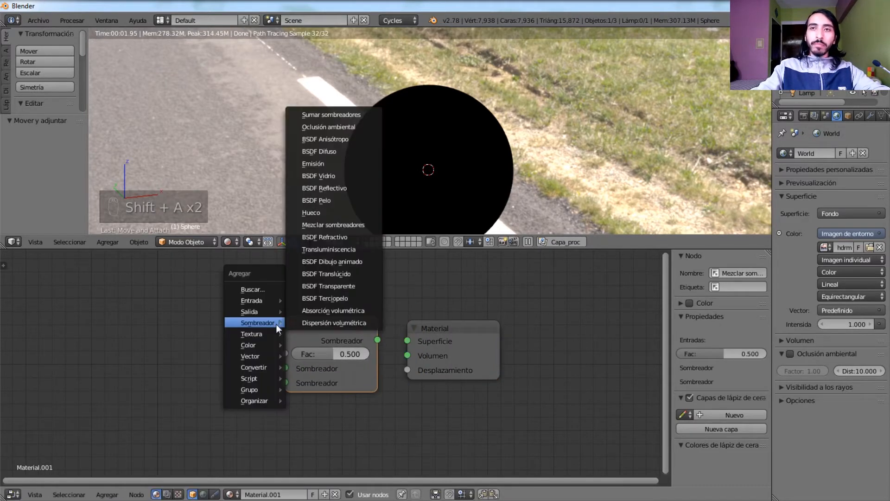
{"action": "left_click", "coordinate": [330, 157]}
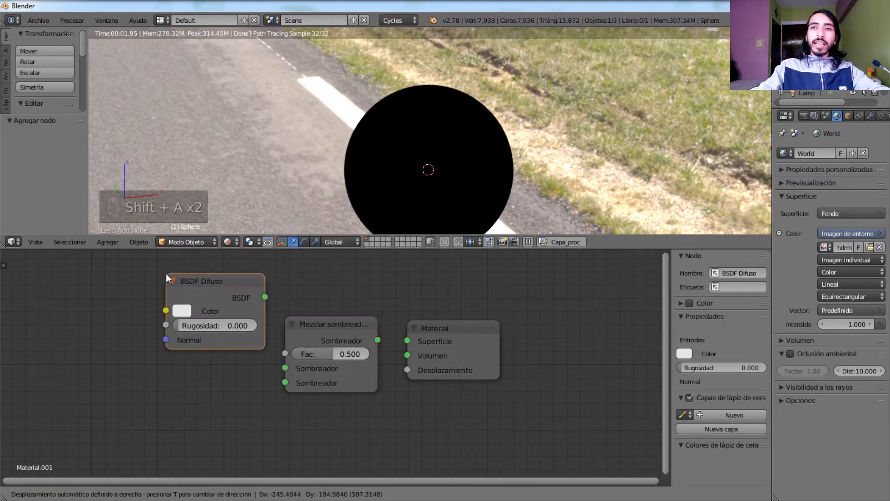
{"action": "left_click", "coordinate": [166, 274]}
{"action": "key", "text": "shift+a"}
{"action": "mouse_move", "coordinate": [168, 283]}
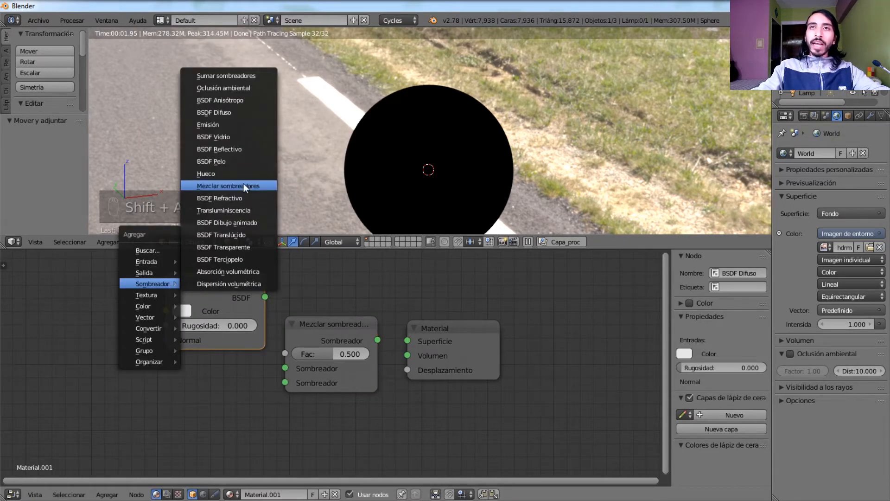
{"action": "left_click", "coordinate": [243, 149]}
{"action": "left_click", "coordinate": [167, 369]}
- Link BSDF Difuso and BSDF Reflectivo to the mix node's first and second shader inputs, and the mix output to Superficie
{"action": "left_click_drag", "start_coordinate": [267, 392], "coordinate": [285, 368]}
{"action": "key", "text": "g"}
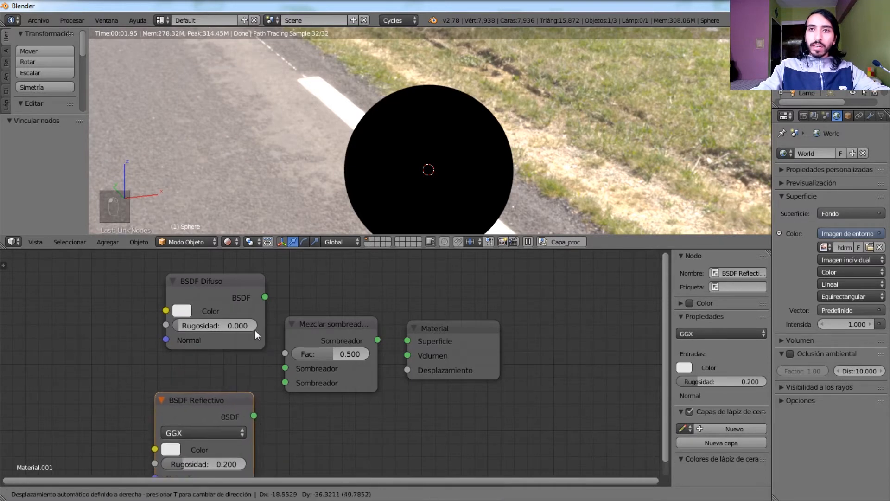
{"action": "left_click", "coordinate": [258, 323]}
{"action": "left_click_drag", "start_coordinate": [265, 296], "coordinate": [256, 407]}
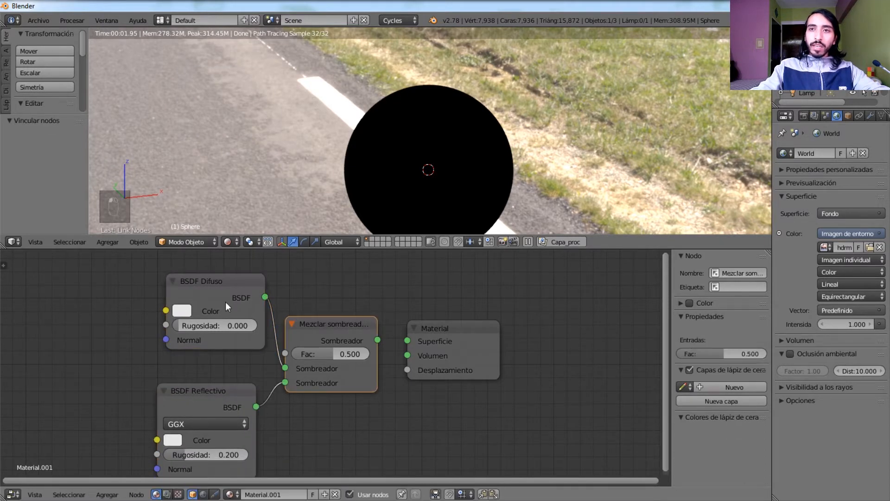
{"action": "key", "text": "g"}
{"action": "left_click", "coordinate": [215, 332]}
{"action": "left_click_drag", "start_coordinate": [377, 340], "coordinate": [407, 341]}
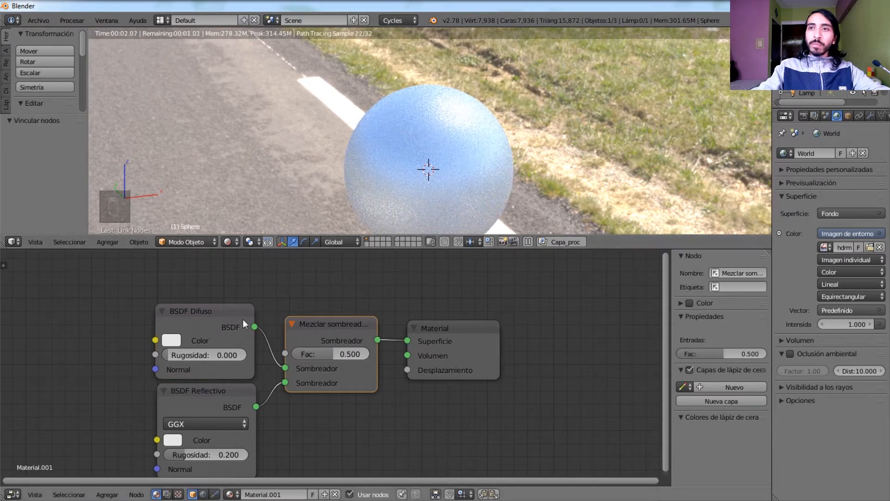
- Add a Fresnel input node above the diffuse shader and connect it to the mix node's Fac input
{"action": "middle_click_drag", "start_coordinate": [219, 301], "coordinate": [223, 335]}
{"action": "key", "text": "shift+a"}
{"action": "mouse_move", "coordinate": [188, 261]}
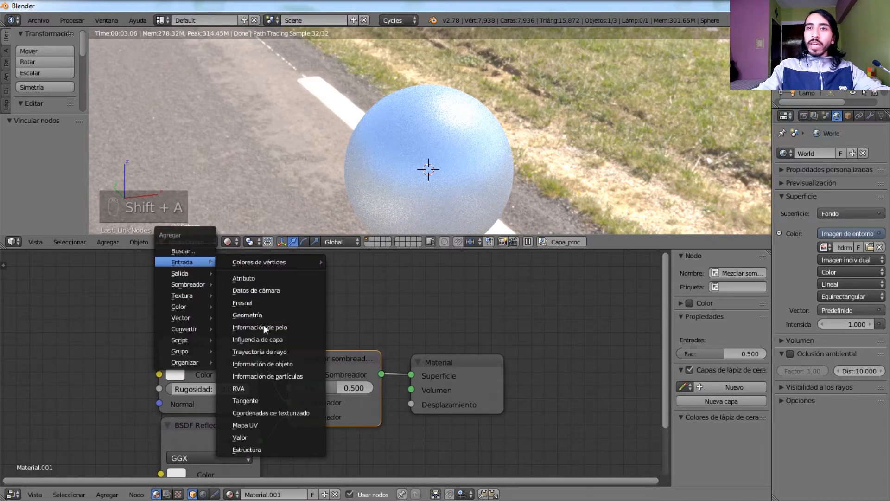
{"action": "left_click", "coordinate": [252, 302]}
{"action": "left_click", "coordinate": [168, 268]}
{"action": "left_click_drag", "start_coordinate": [261, 291], "coordinate": [289, 387]}
- Set the BSDF Reflectivo node's roughness (Rugosidad) to 0.000
{"action": "middle_click_drag", "start_coordinate": [283, 464], "coordinate": [339, 368]}
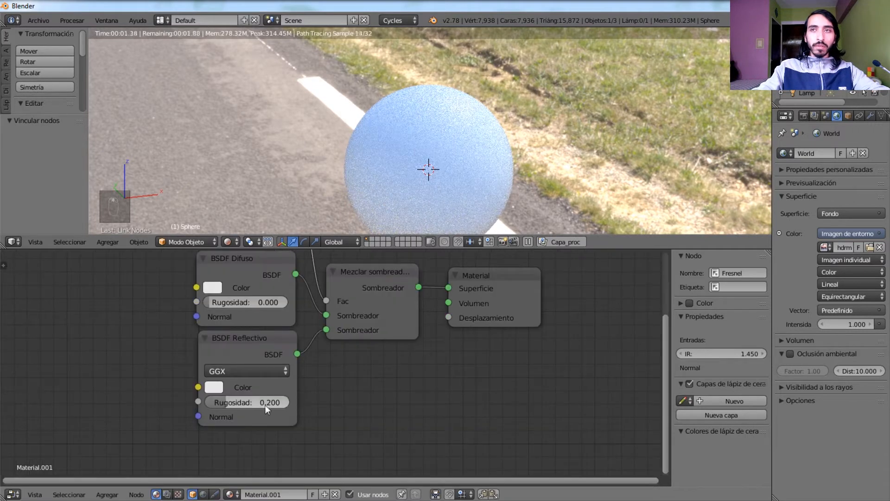
{"action": "scroll", "coordinate": [246, 424], "scroll_direction": "up", "scroll_amount": 1}
{"action": "left_click_drag", "start_coordinate": [247, 409], "coordinate": [217, 409]}
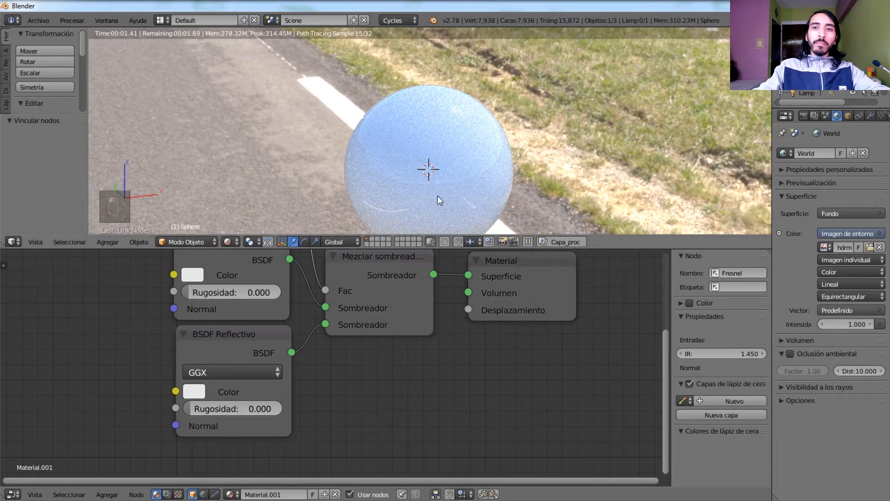
- Frame the sphere more closely in the rendered view and make the 3D view area taller
{"action": "middle_click_drag", "start_coordinate": [438, 196], "coordinate": [437, 171]}
{"action": "scroll", "coordinate": [431, 163], "scroll_direction": "up", "scroll_amount": 2}
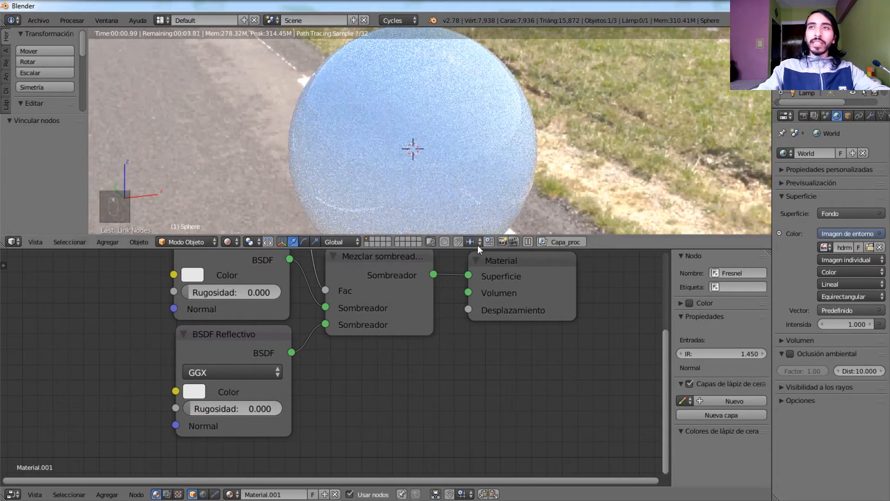
{"action": "left_click_drag", "start_coordinate": [477, 248], "coordinate": [487, 320]}
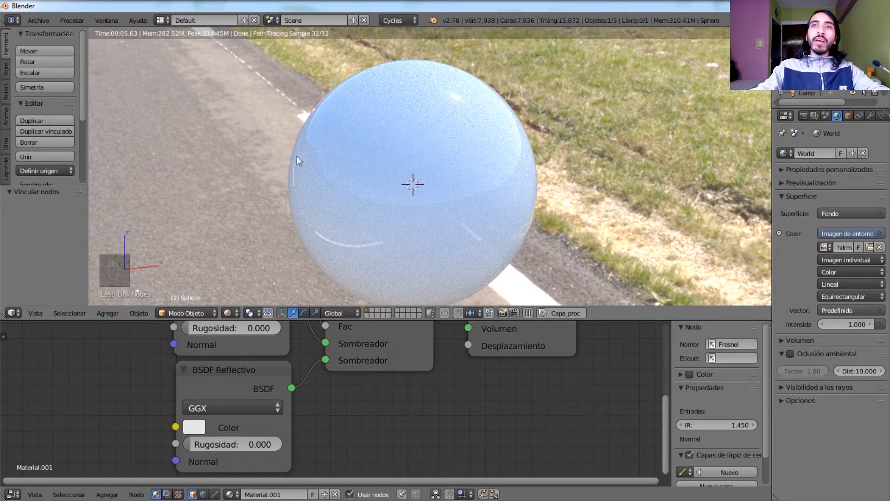
- Set the preview sample count (Previsualización) in the render settings' Muestreo section to 128
{"action": "left_click", "coordinate": [803, 116]}
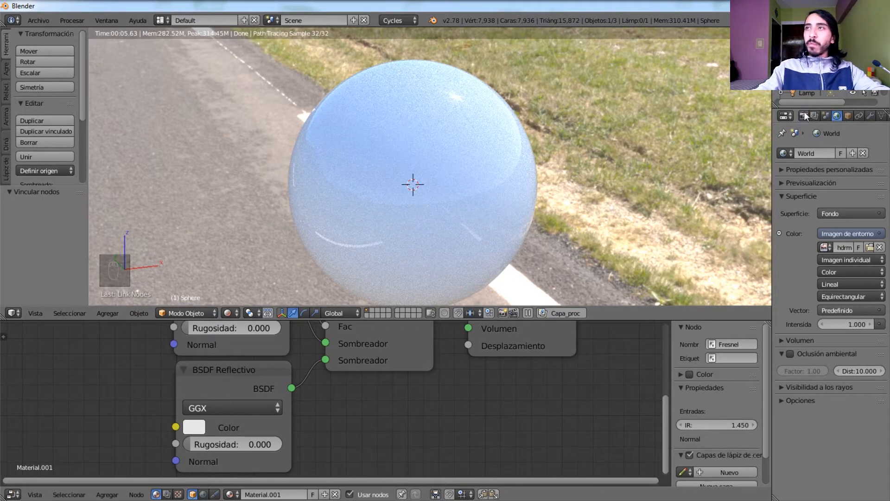
{"action": "scroll", "coordinate": [842, 346], "scroll_direction": "down", "scroll_amount": 4}
{"action": "left_click", "coordinate": [806, 265]}
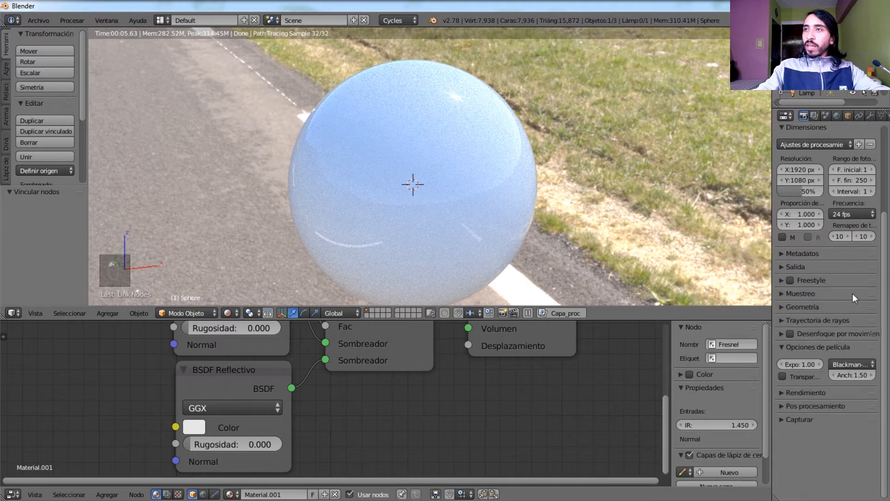
{"action": "left_click", "coordinate": [833, 293]}
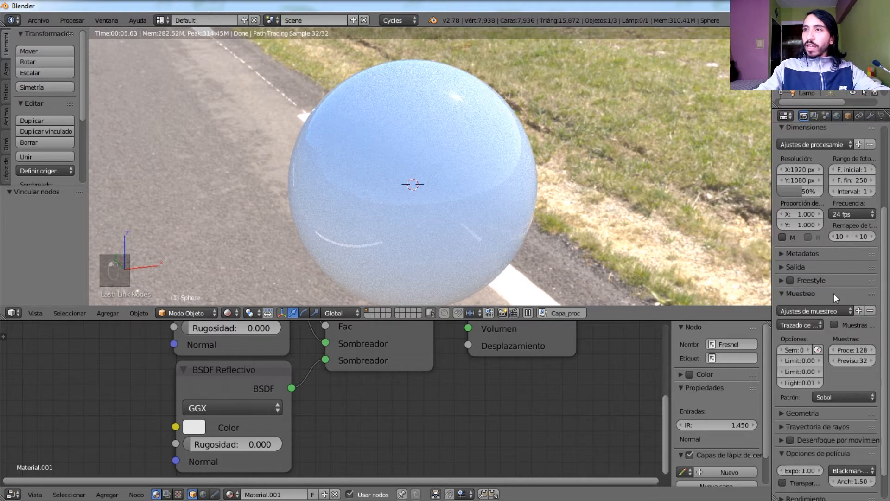
{"action": "left_click", "coordinate": [851, 360]}
{"action": "type", "text": "128"}
{"action": "key", "text": "Return"}
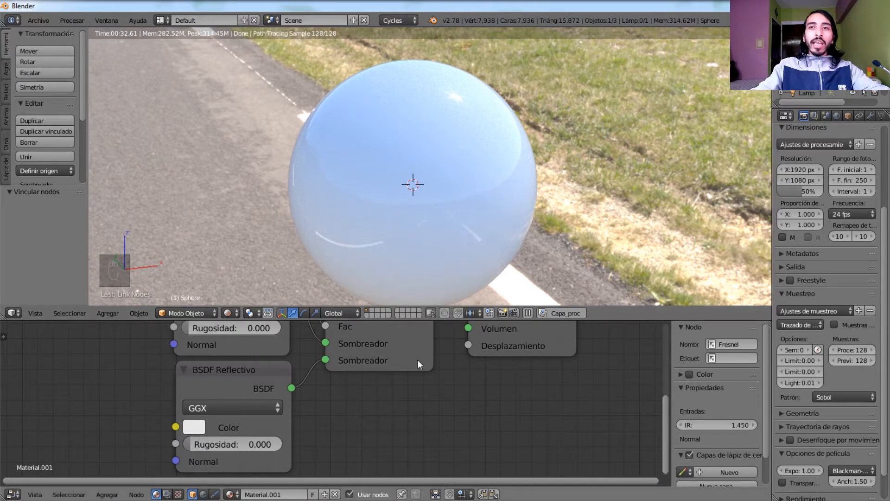
- Change the BSDF Difuso node's colour to red
{"action": "middle_click_drag", "start_coordinate": [417, 359], "coordinate": [444, 438]}
{"action": "left_click", "coordinate": [224, 374]}
{"action": "left_click", "coordinate": [279, 255]}
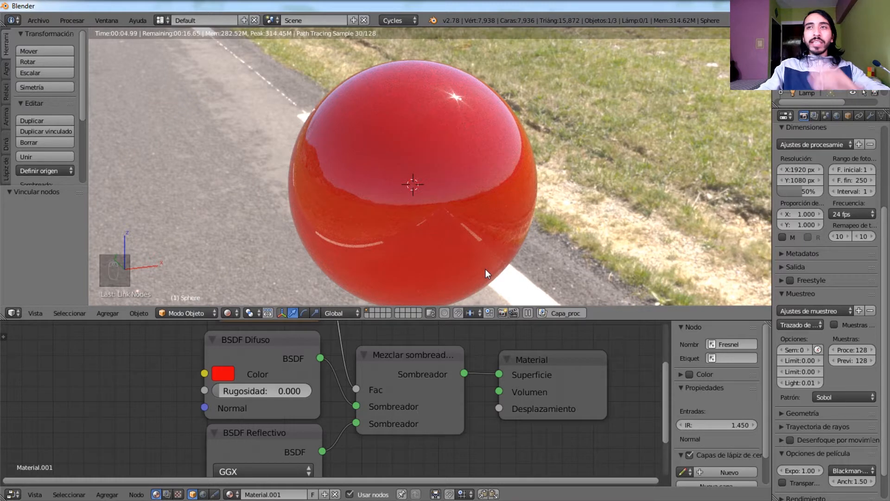
- Move the Material output node down, below the level of the Mezclar sombreador node
{"action": "middle_click_drag", "start_coordinate": [498, 261], "coordinate": [340, 199]}
{"action": "middle_click_drag", "start_coordinate": [371, 353], "coordinate": [377, 357]}
{"action": "middle_click_drag", "start_coordinate": [420, 211], "coordinate": [403, 297]}
{"action": "middle_click_drag", "start_coordinate": [408, 366], "coordinate": [455, 350]}
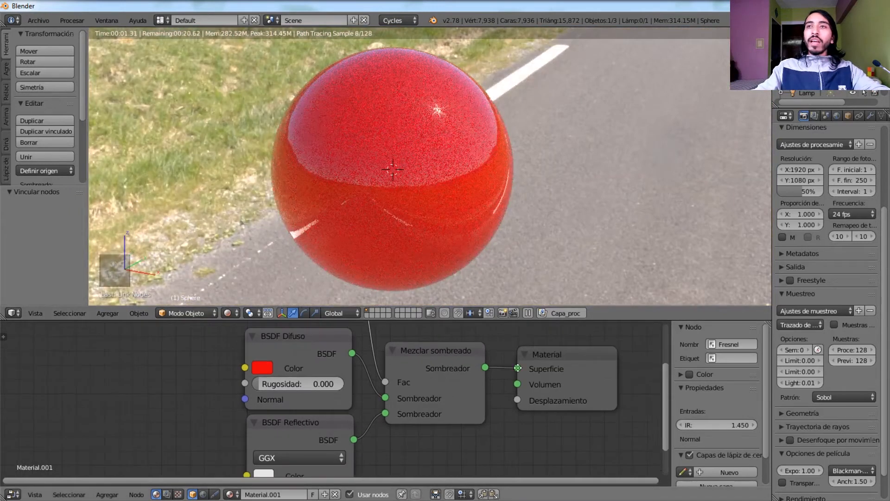
{"action": "middle_click_drag", "start_coordinate": [461, 395], "coordinate": [531, 372]}
{"action": "scroll", "coordinate": [531, 371], "scroll_direction": "down", "scroll_amount": 1}
{"action": "left_click", "coordinate": [532, 372]}
{"action": "scroll", "coordinate": [528, 422], "scroll_direction": "down", "scroll_amount": 3}
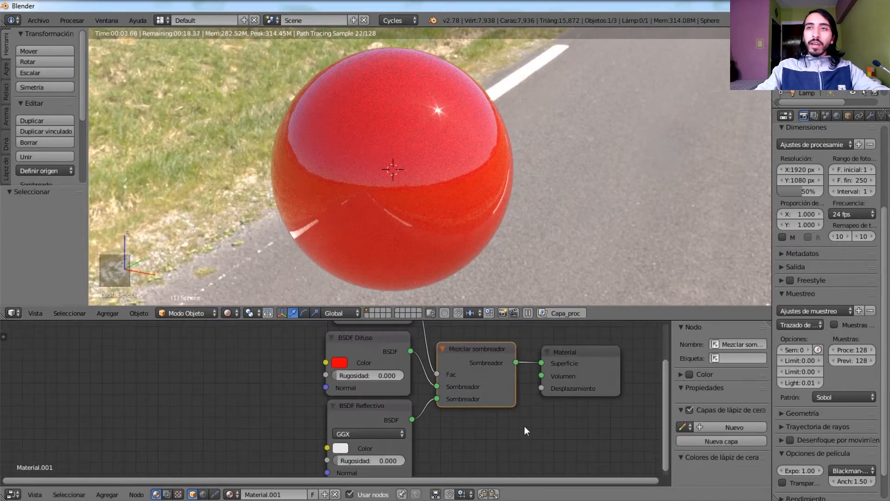
{"action": "left_click_drag", "start_coordinate": [550, 362], "coordinate": [554, 437]}
{"action": "middle_click_drag", "start_coordinate": [526, 451], "coordinate": [530, 430]}
{"action": "left_click_drag", "start_coordinate": [524, 431], "coordinate": [444, 456]}
{"action": "middle_click_drag", "start_coordinate": [444, 455], "coordinate": [461, 400]}
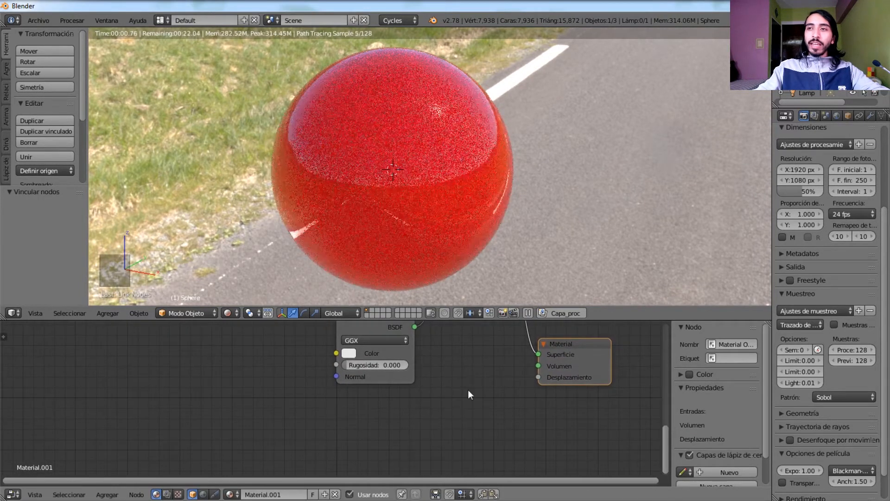
{"action": "key", "text": "shift+a"}
{"action": "mouse_move", "coordinate": [461, 415]}
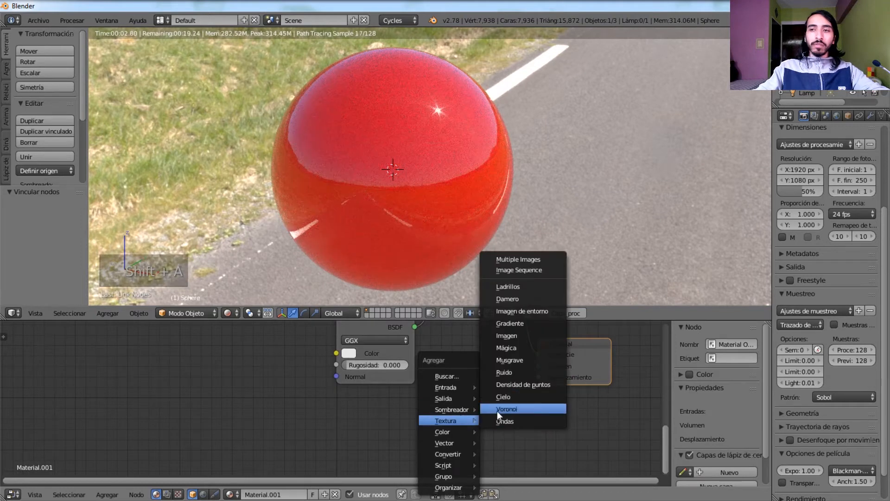
{"action": "left_click", "coordinate": [532, 297]}
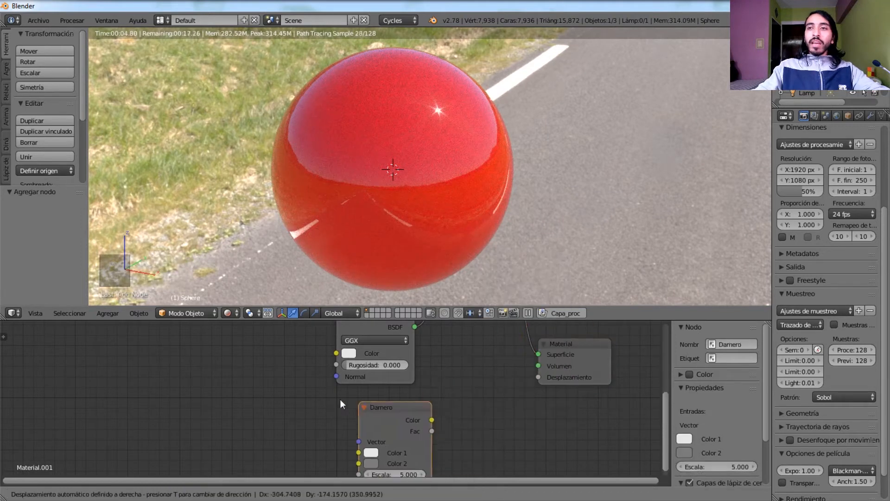
{"action": "left_click", "coordinate": [388, 422]}
{"action": "key", "text": "Delete"}
- Add a Voronoi texture node and place it directly below the BSDF Reflectivo node
{"action": "key", "text": "shift+a"}
{"action": "mouse_move", "coordinate": [483, 420]}
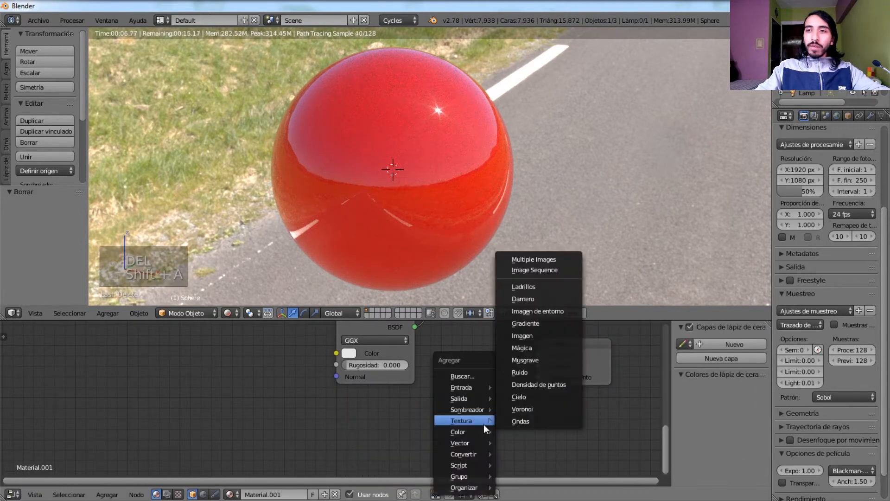
{"action": "left_click", "coordinate": [529, 409]}
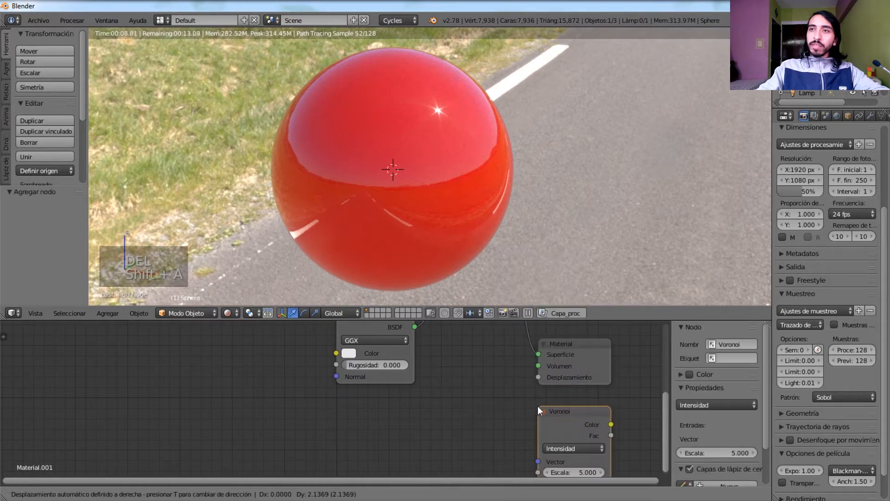
{"action": "left_click", "coordinate": [415, 429]}
{"action": "middle_click_drag", "start_coordinate": [415, 428], "coordinate": [414, 412]}
- Set the Voronoi node's colouring to Celdas and link its Color output to the Material output's Desplazamiento input
{"action": "left_click", "coordinate": [395, 420]}
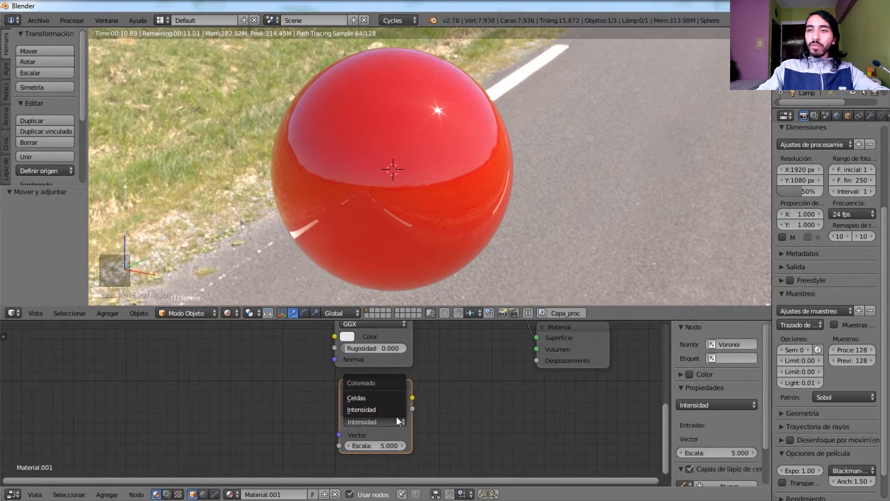
{"action": "left_click", "coordinate": [385, 407]}
{"action": "left_click", "coordinate": [390, 430]}
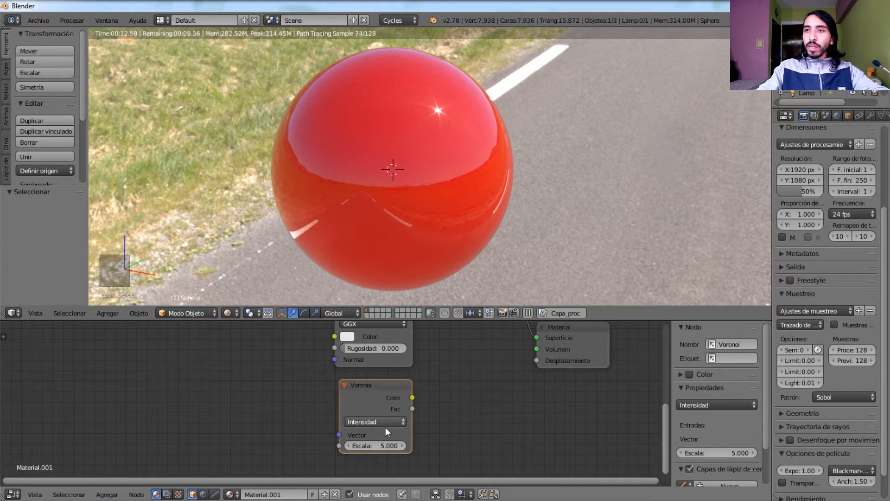
{"action": "left_click", "coordinate": [380, 422]}
{"action": "left_click", "coordinate": [377, 397]}
{"action": "left_click_drag", "start_coordinate": [413, 397], "coordinate": [536, 360]}
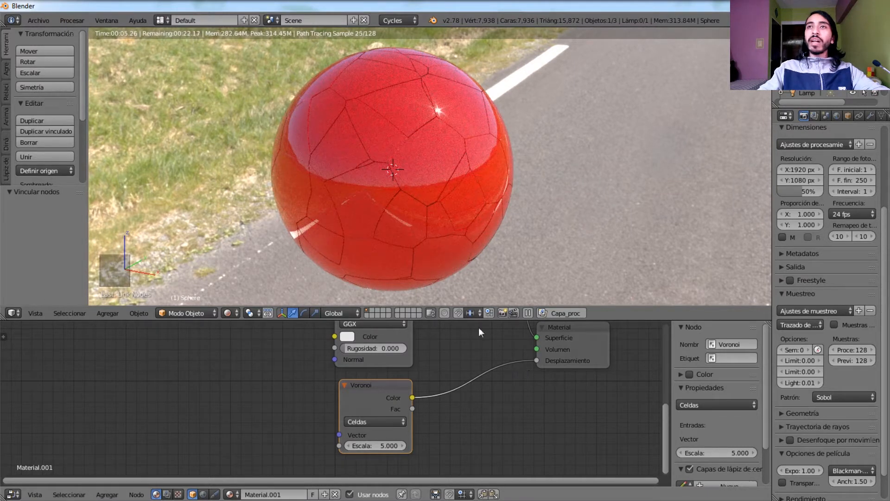
- Preview the Voronoi texture alone on the sphere through Node Wrangler's Viewer node and select that Viewer node
{"action": "middle_click_drag", "start_coordinate": [478, 327], "coordinate": [459, 345]}
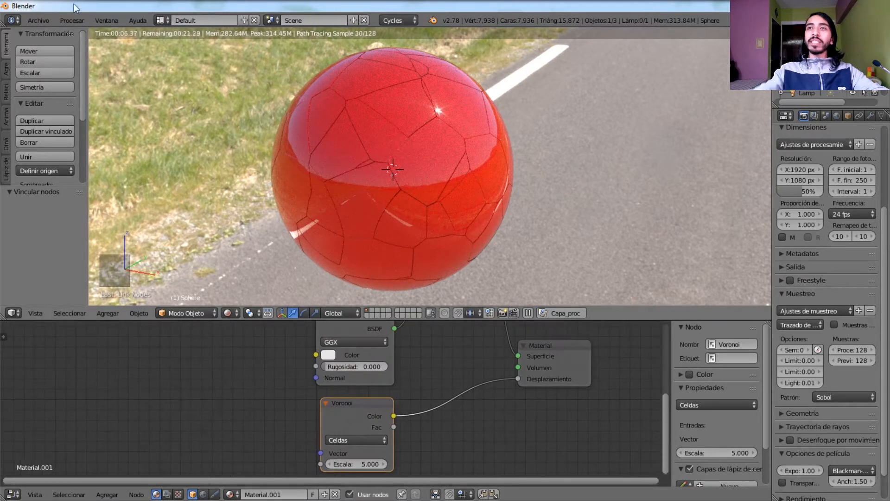
{"action": "left_click", "coordinate": [361, 417], "text": "ctrl+shift"}
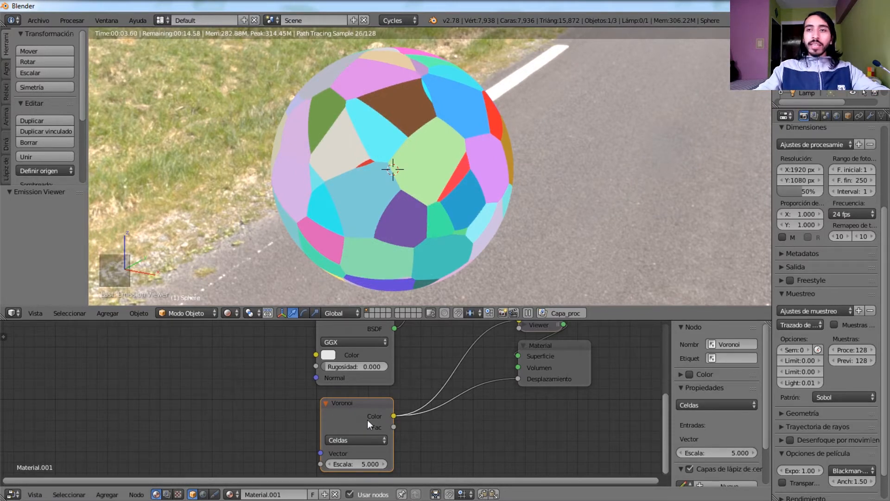
{"action": "left_click", "coordinate": [367, 407]}
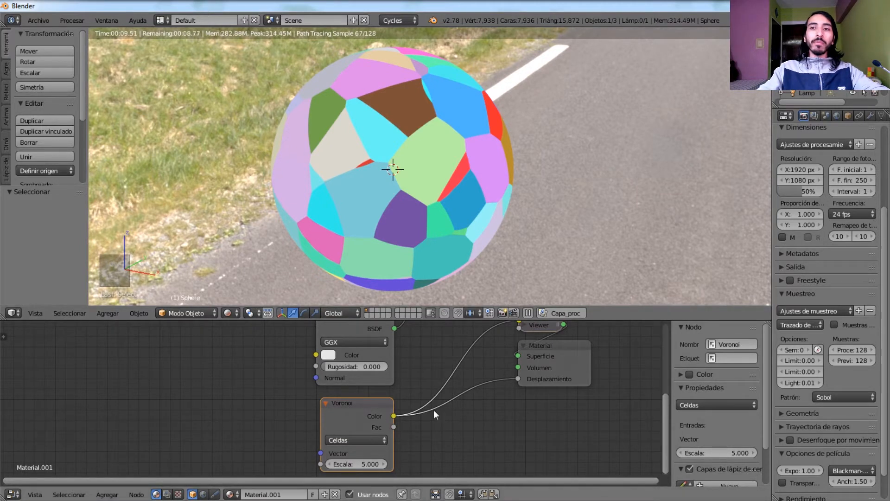
{"action": "scroll", "coordinate": [438, 391], "scroll_direction": "down", "scroll_amount": 2}
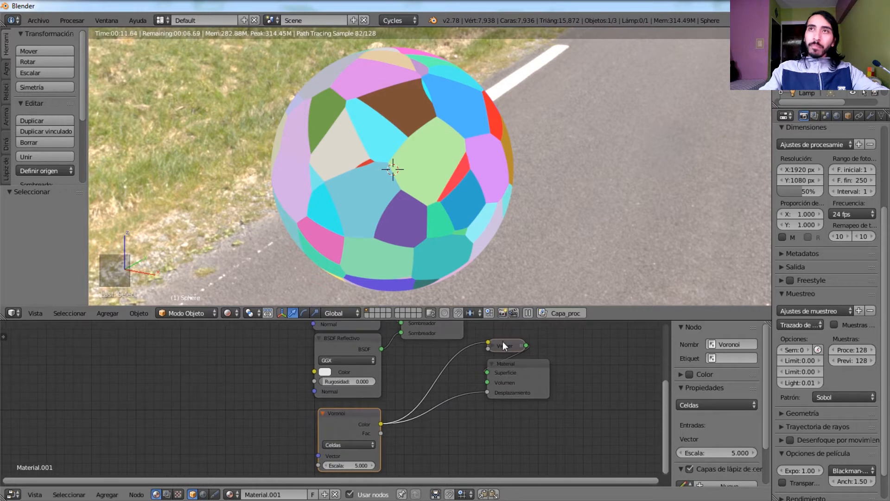
{"action": "left_click", "coordinate": [502, 341]}
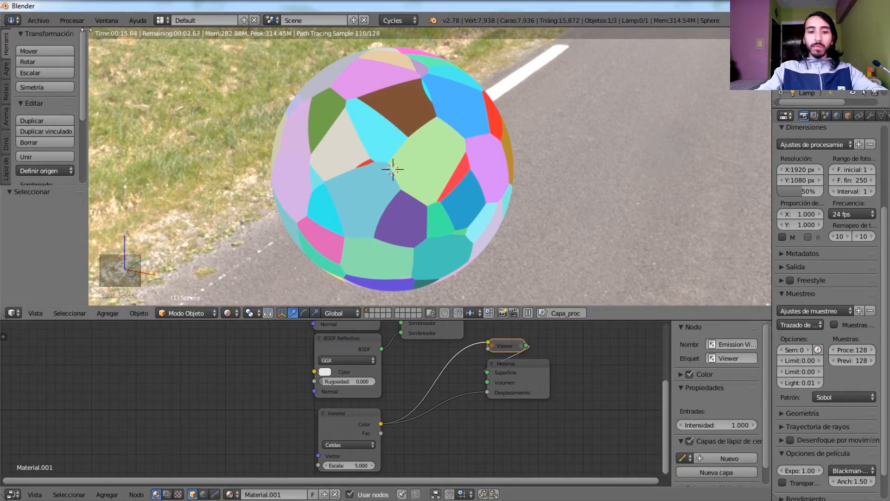
- Look up the Node Wrangler add-on in the user preferences by searching for "nod", and close the preferences
{"action": "left_click", "coordinate": [38, 20]}
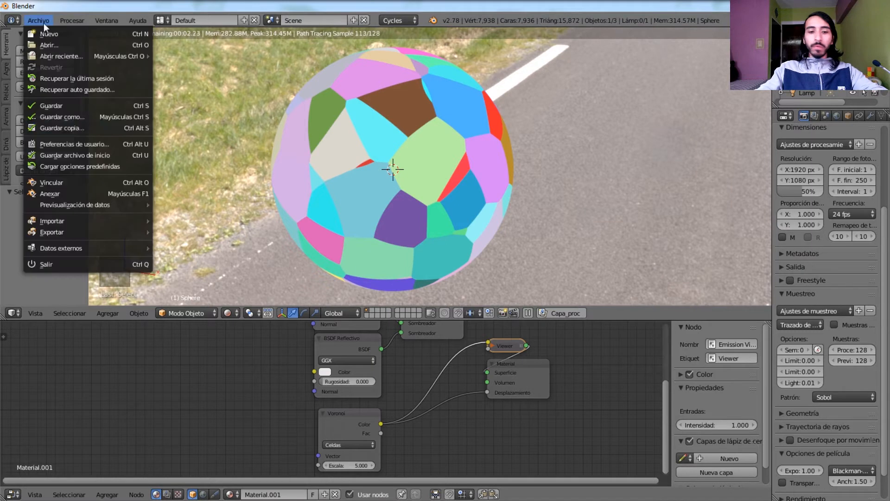
{"action": "left_click", "coordinate": [86, 145]}
{"action": "left_click_drag", "start_coordinate": [183, 9], "coordinate": [299, 55]}
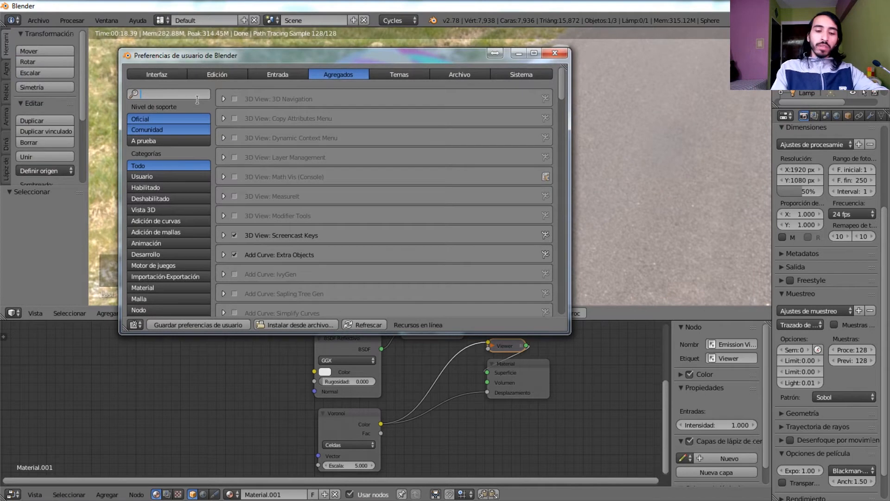
{"action": "type", "text": "nod"}
{"action": "key", "text": "Return"}
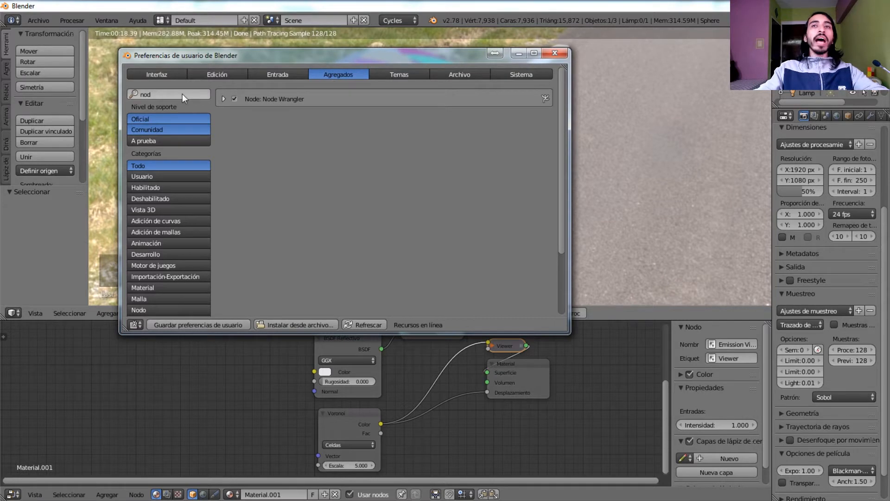
{"action": "left_click", "coordinate": [159, 95]}
{"action": "type", "text": "o"}
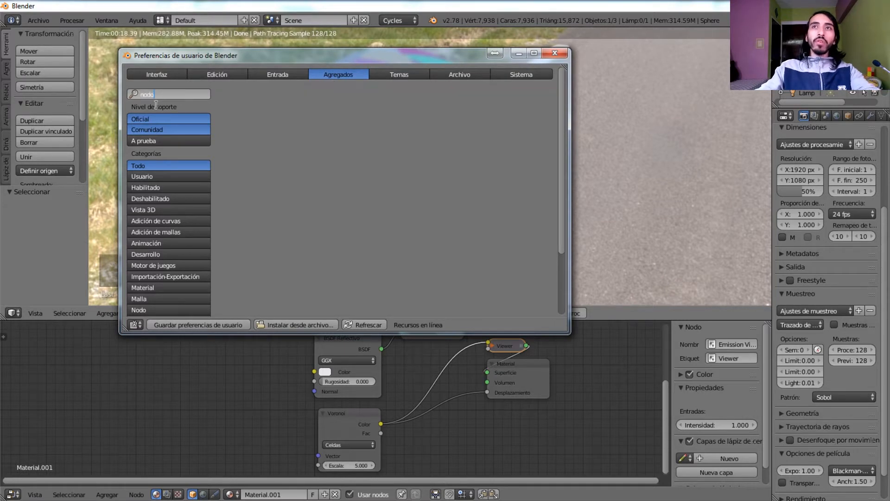
{"action": "key", "text": "BackSpace"}
{"action": "key", "text": "Return"}
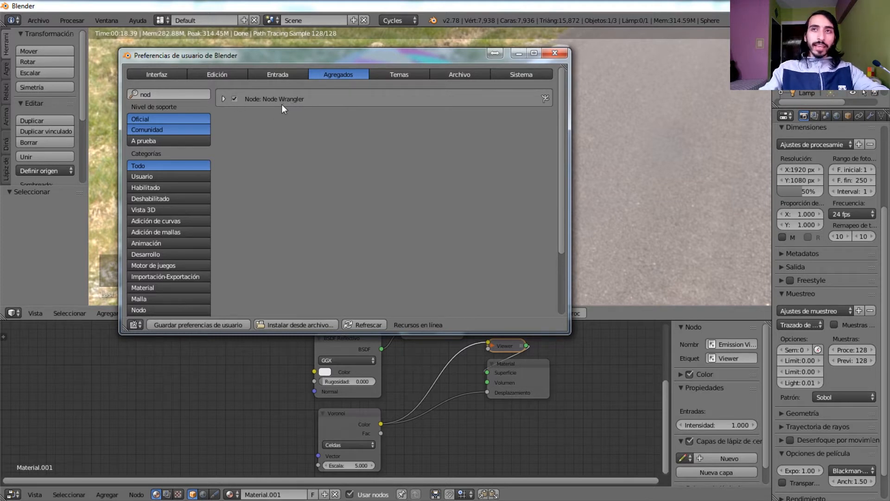
{"action": "left_click", "coordinate": [227, 98]}
{"action": "left_click", "coordinate": [227, 98]}
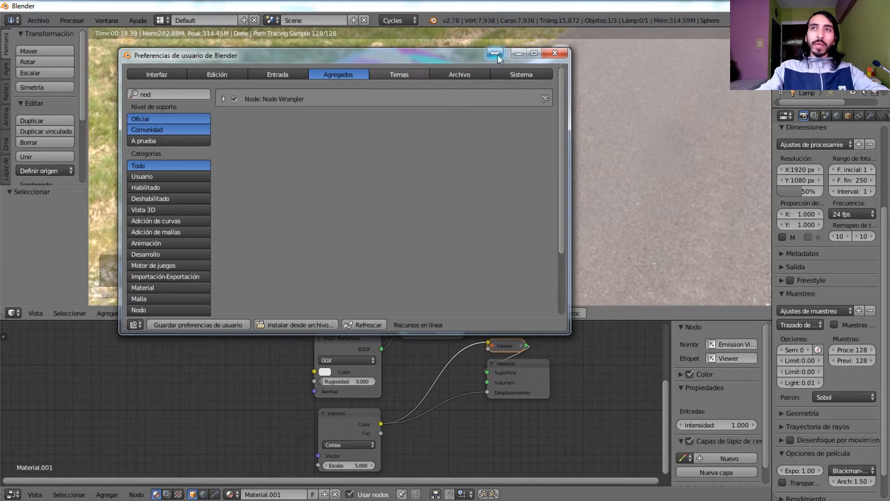
{"action": "left_click", "coordinate": [554, 53]}
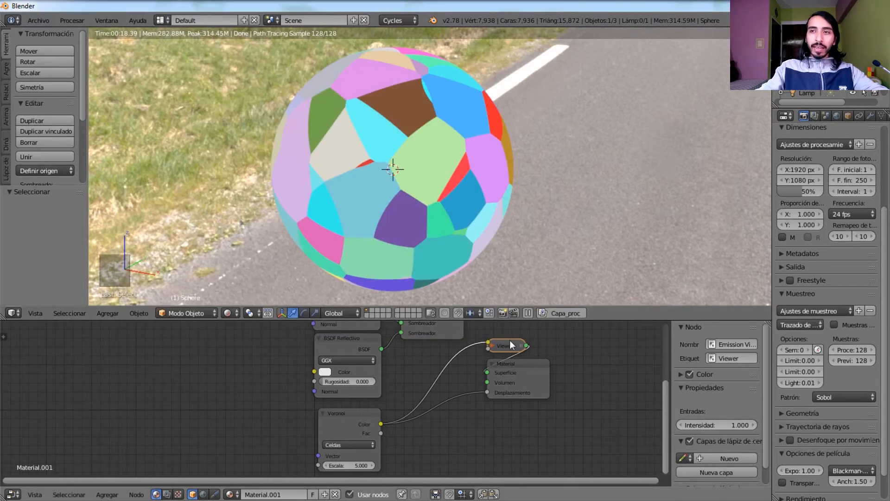
- Preview the BSDF Reflectivo and BSDF Difuso shaders one after the other on the sphere
{"action": "left_click_drag", "start_coordinate": [510, 340], "coordinate": [450, 368]}
{"action": "right_click", "coordinate": [451, 368]}
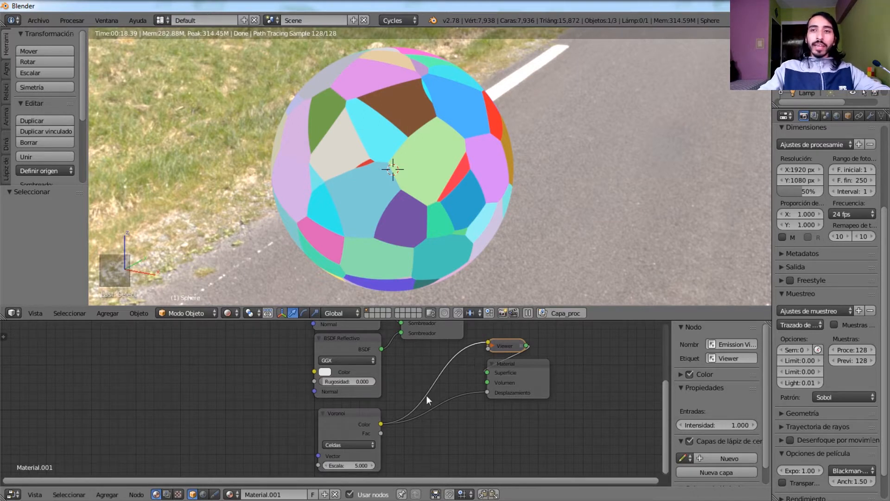
{"action": "left_click", "coordinate": [351, 347], "text": "ctrl+shift"}
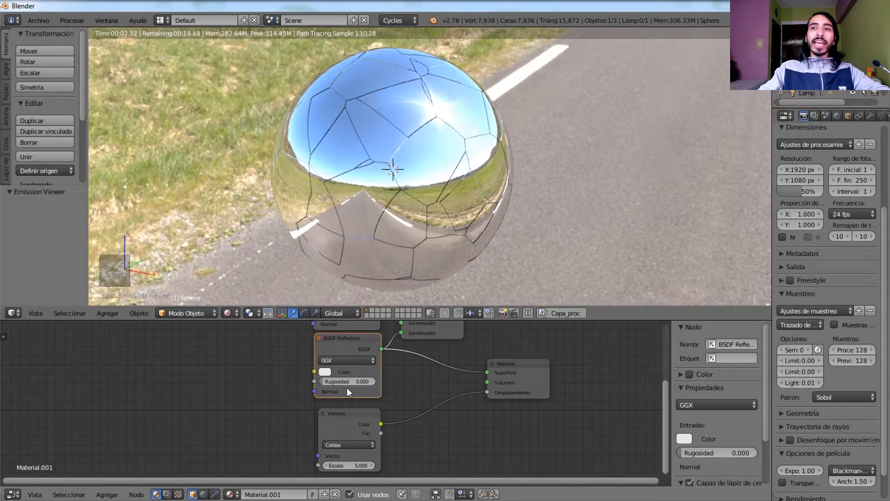
{"action": "middle_click_drag", "start_coordinate": [388, 391], "coordinate": [380, 404]}
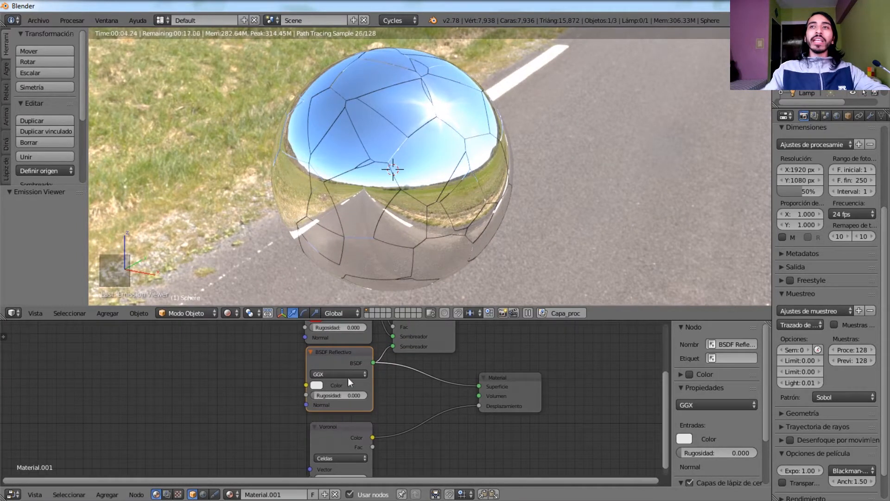
{"action": "middle_click_drag", "start_coordinate": [386, 366], "coordinate": [349, 401]}
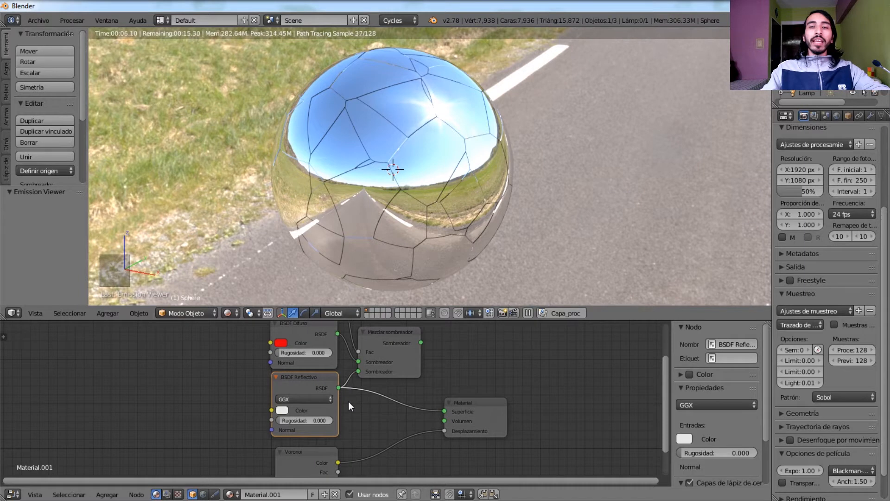
{"action": "left_click", "coordinate": [311, 380], "text": "ctrl+shift"}
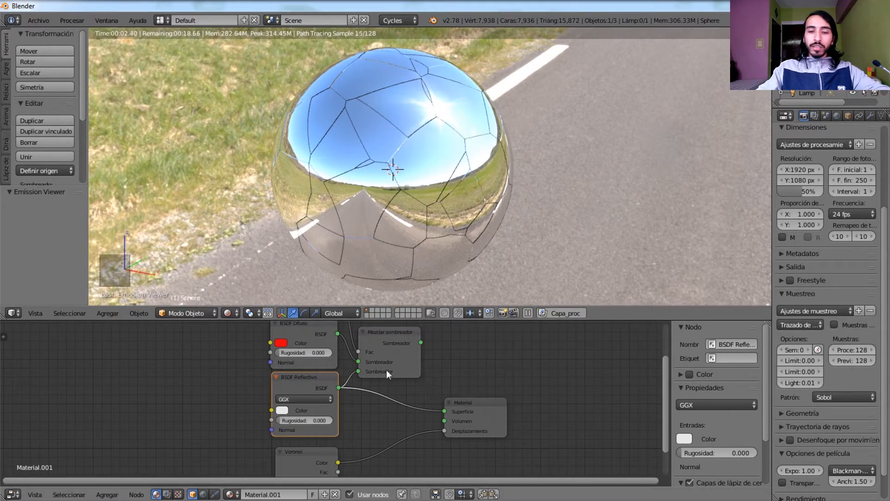
{"action": "left_click", "coordinate": [315, 326], "text": "ctrl+shift"}
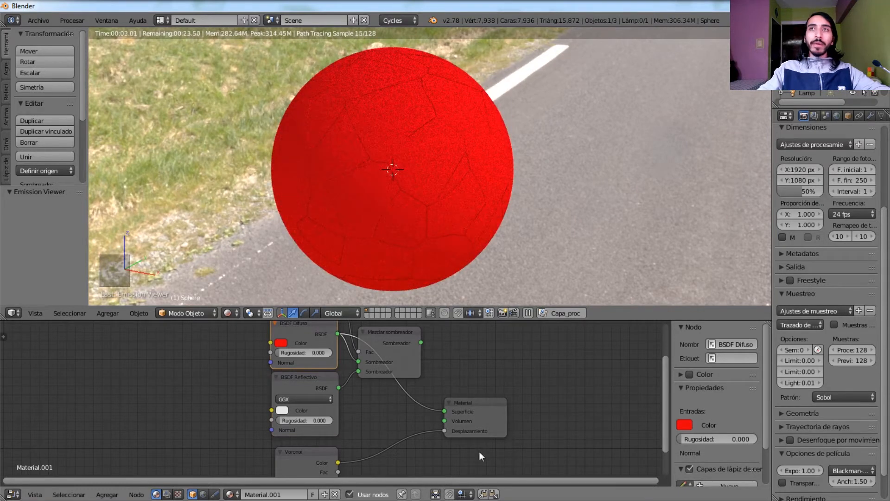
- Preview the Voronoi texture on the sphere again and route the Mezclar sombreador node back to the Superficie input
{"action": "middle_click_drag", "start_coordinate": [452, 447], "coordinate": [471, 382]}
{"action": "left_click", "coordinate": [330, 403], "text": "ctrl+shift"}
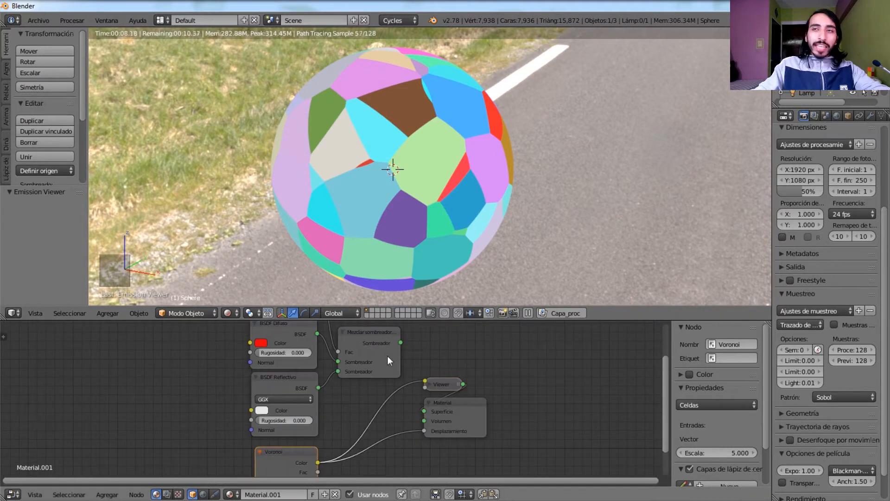
{"action": "left_click", "coordinate": [387, 355], "text": "ctrl+shift"}
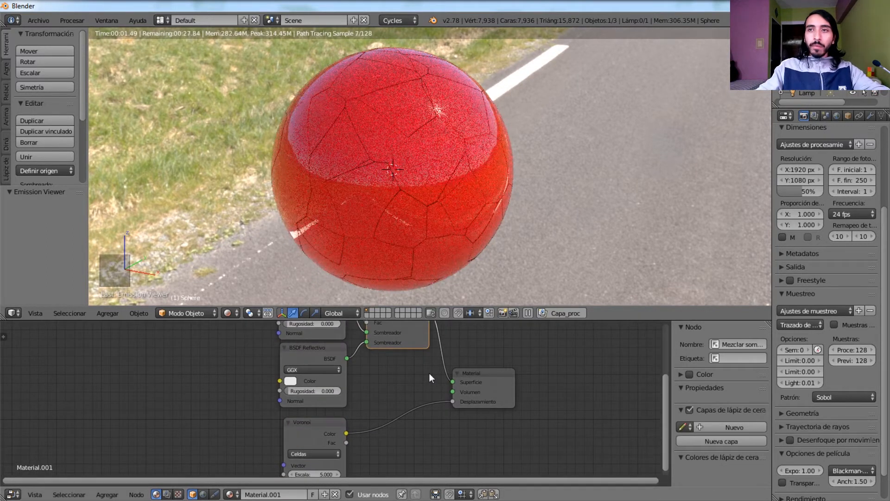
- Replace the Voronoi texture with a Ruido texture and connect its Color output to the material output's Desplazamiento input
{"action": "left_click_drag", "start_coordinate": [444, 408], "coordinate": [452, 401]}
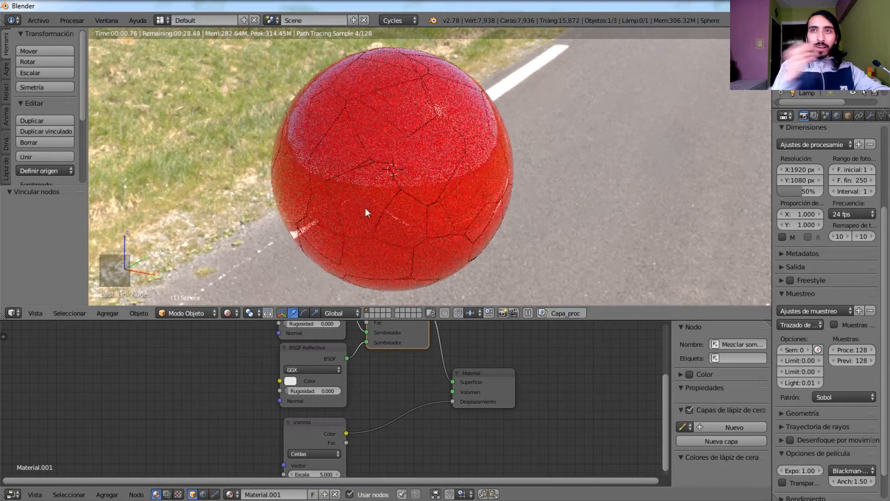
{"action": "left_click", "coordinate": [311, 421]}
{"action": "key", "text": "Delete"}
{"action": "key", "text": "shift+a"}
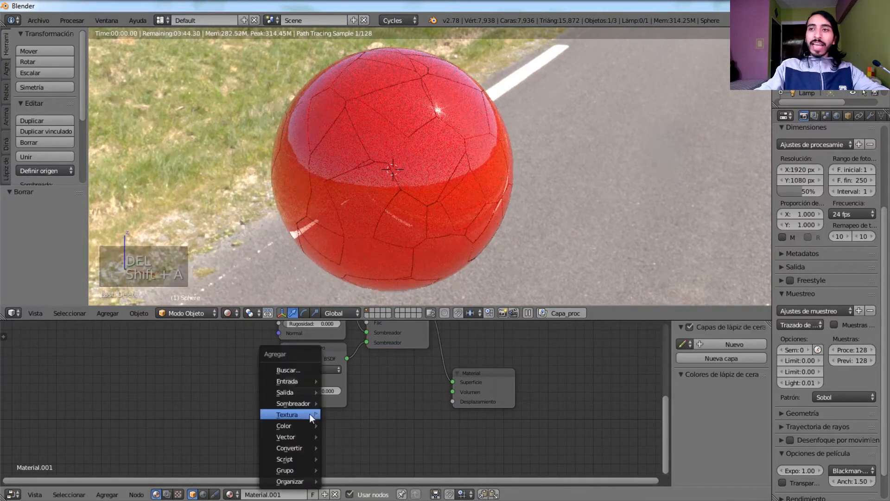
{"action": "mouse_move", "coordinate": [317, 413]}
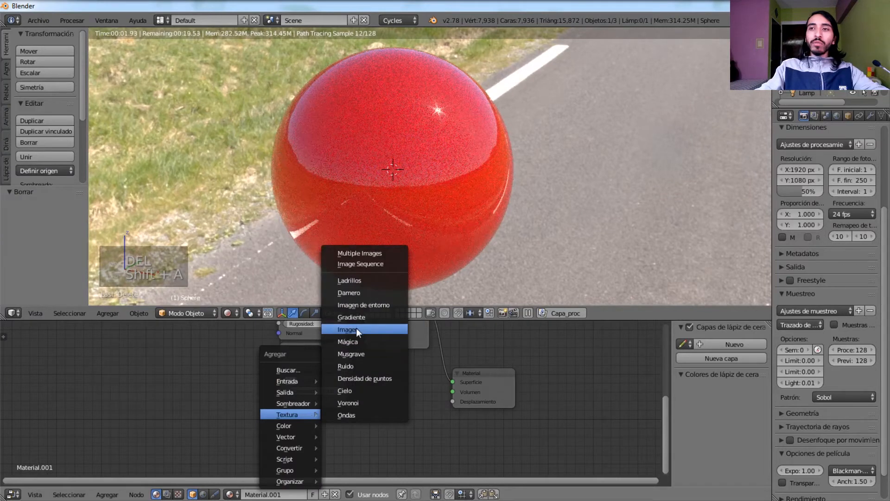
{"action": "left_click", "coordinate": [350, 366]}
{"action": "left_click", "coordinate": [283, 421]}
{"action": "left_click_drag", "start_coordinate": [347, 437], "coordinate": [452, 401]}
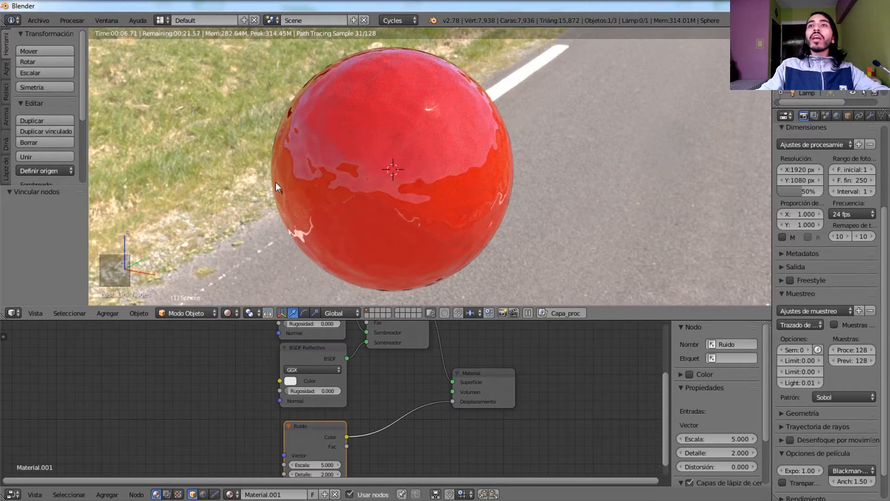
- Examine the Ruido, BSDF Difuso and BSDF Reflectivo nodes and how they feed the material output
{"action": "scroll", "coordinate": [464, 385], "scroll_direction": "down", "scroll_amount": 3, "text": "shift"}
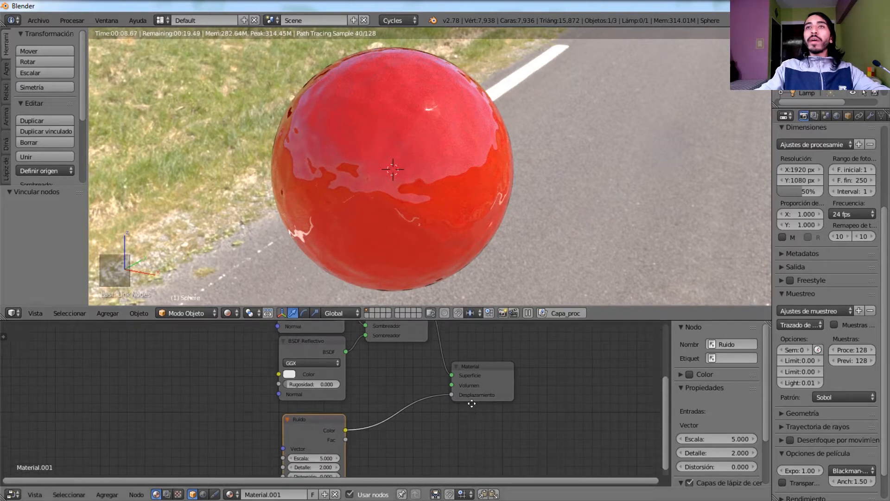
{"action": "scroll", "coordinate": [408, 372], "scroll_direction": "up", "scroll_amount": 1}
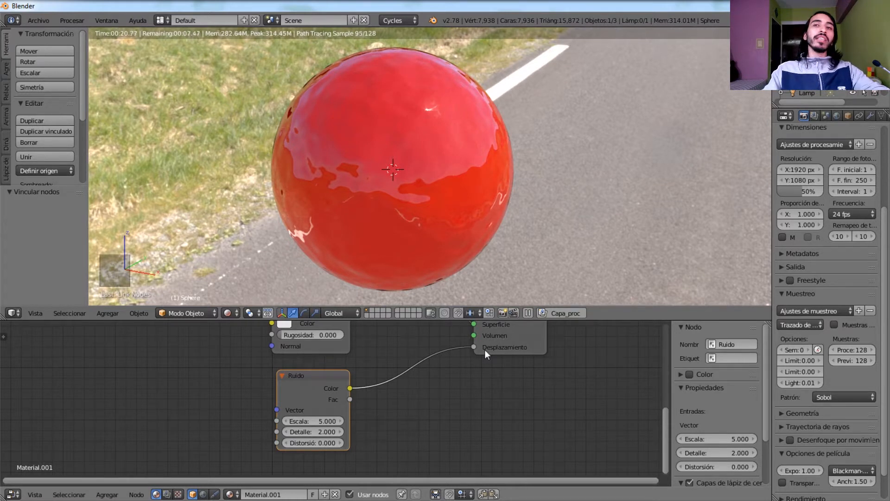
{"action": "middle_click_drag", "start_coordinate": [457, 355], "coordinate": [451, 378]}
{"action": "left_click", "coordinate": [332, 398]}
{"action": "scroll", "coordinate": [392, 394], "scroll_direction": "down", "scroll_amount": 2}
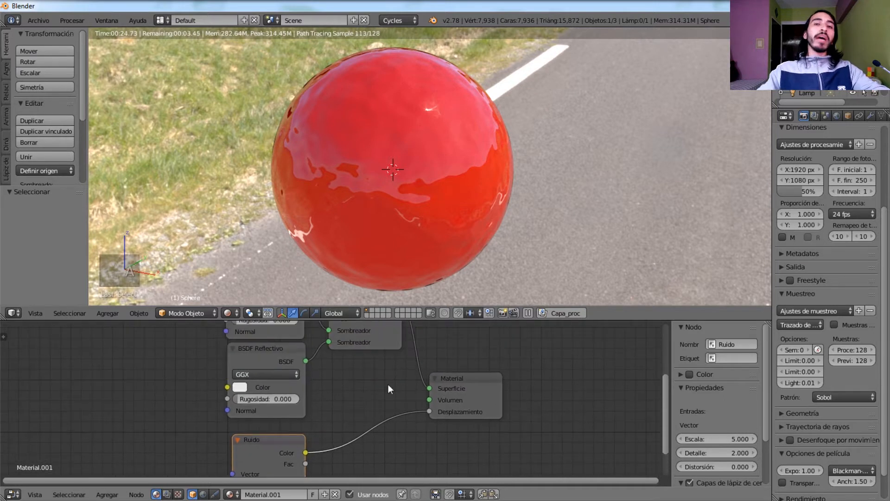
{"action": "scroll", "coordinate": [408, 391], "scroll_direction": "down", "scroll_amount": 1}
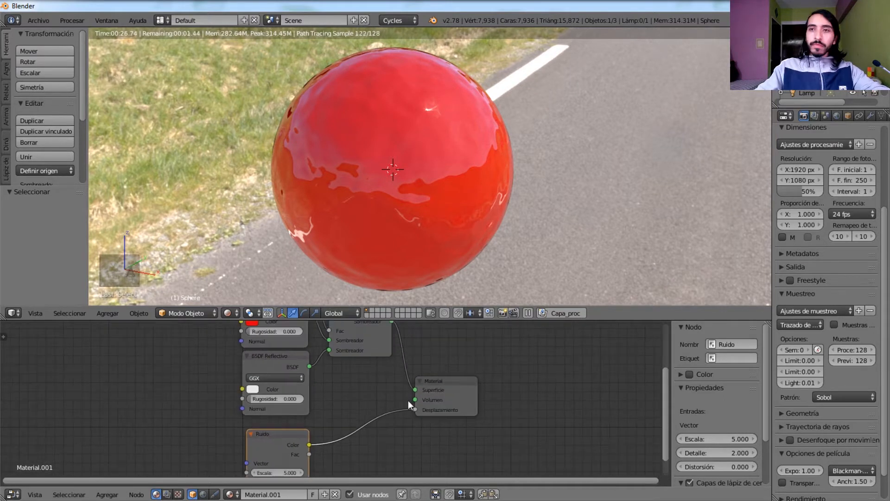
{"action": "middle_click_drag", "start_coordinate": [348, 399], "coordinate": [449, 444]}
{"action": "left_click", "coordinate": [400, 378]}
{"action": "middle_click_drag", "start_coordinate": [399, 377], "coordinate": [439, 380]}
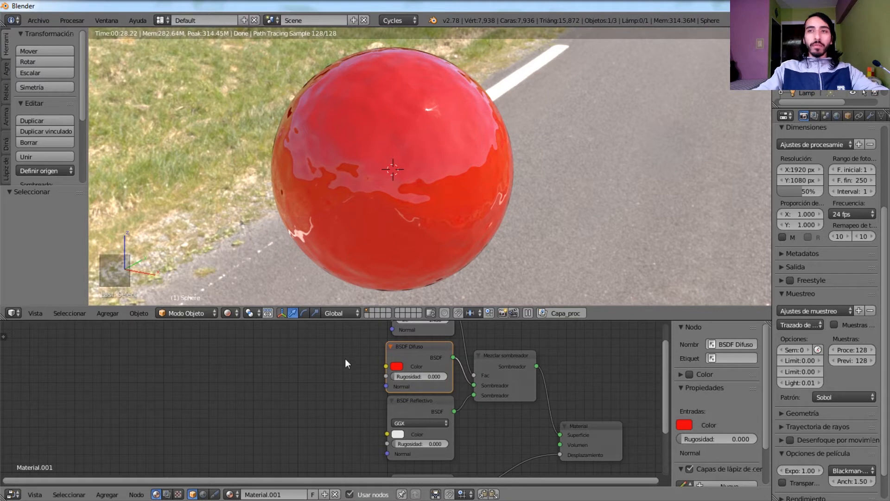
{"action": "middle_click_drag", "start_coordinate": [416, 404], "coordinate": [377, 389]}
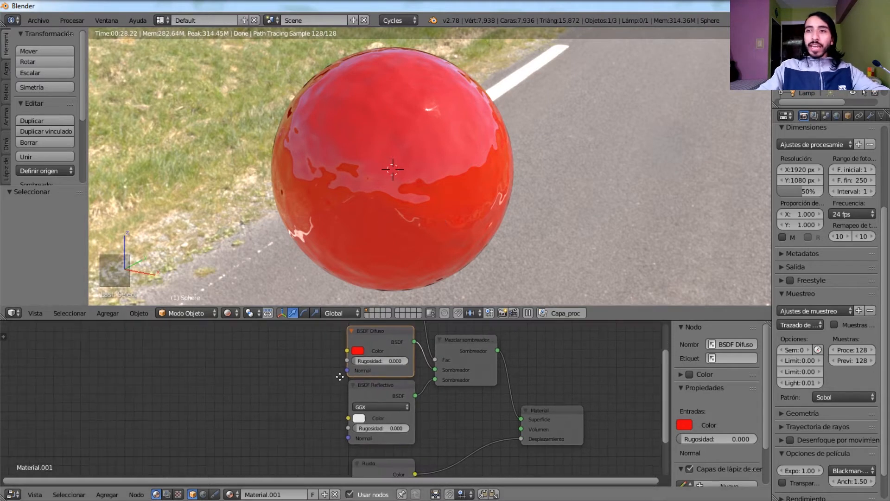
{"action": "left_click", "coordinate": [377, 389]}
{"action": "key", "text": "f"}
{"action": "left_click", "coordinate": [309, 352]}
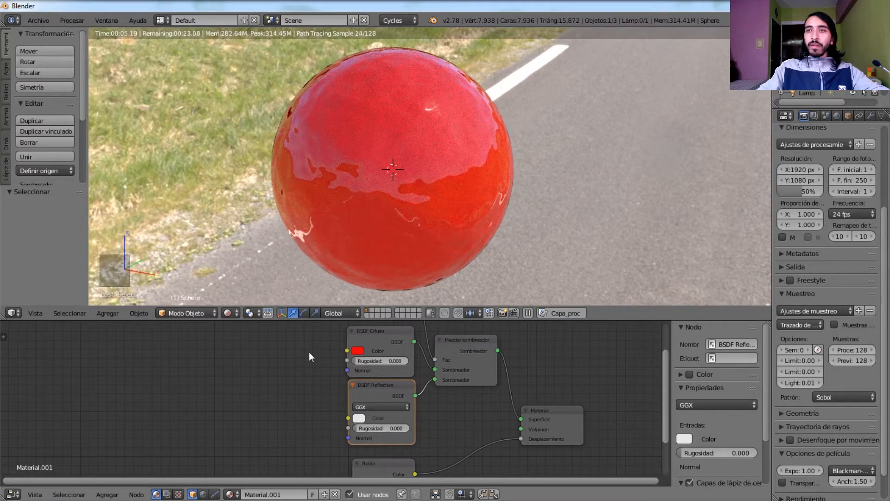
- Add a Mezclar RVA color node in the empty space before the BSDF Reflectivo node
{"action": "middle_click_drag", "start_coordinate": [346, 376], "coordinate": [425, 357]}
{"action": "key", "text": "shift+a"}
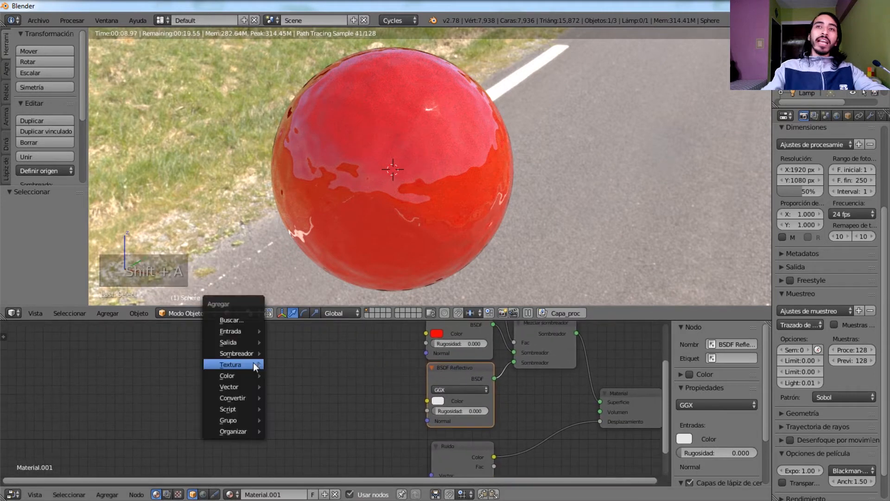
{"action": "mouse_move", "coordinate": [246, 367]}
{"action": "left_click", "coordinate": [438, 401]}
{"action": "key", "text": "shift+a"}
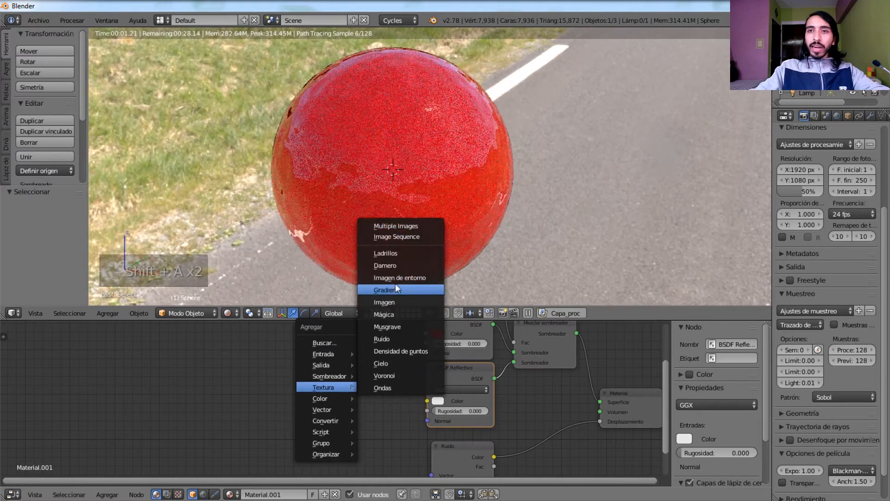
{"action": "mouse_move", "coordinate": [337, 389]}
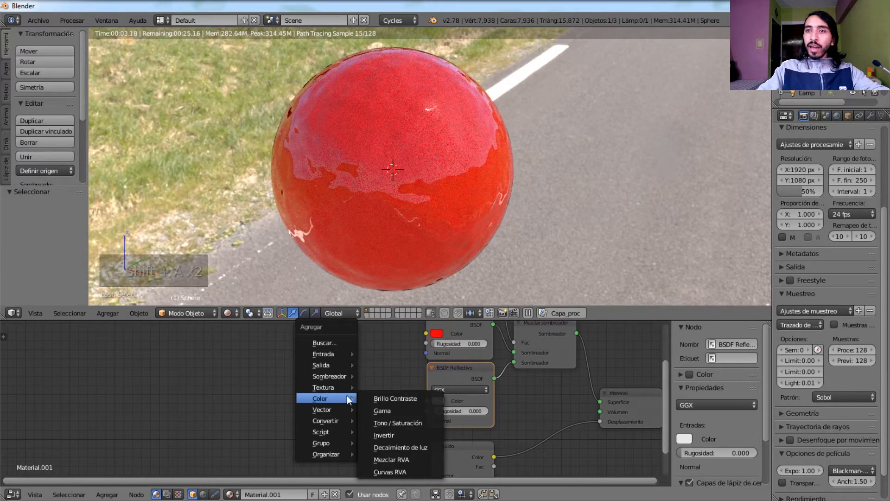
{"action": "left_click", "coordinate": [407, 459]}
{"action": "left_click", "coordinate": [320, 347]}
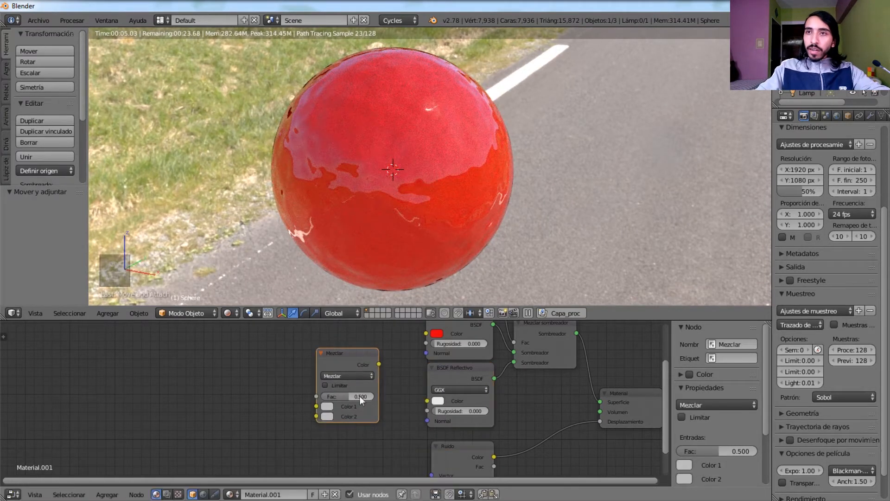
- Set the Mezclar node's Color 2 to pure white and its Color 1 to purple
{"action": "scroll", "coordinate": [407, 394], "scroll_direction": "up", "scroll_amount": 2}
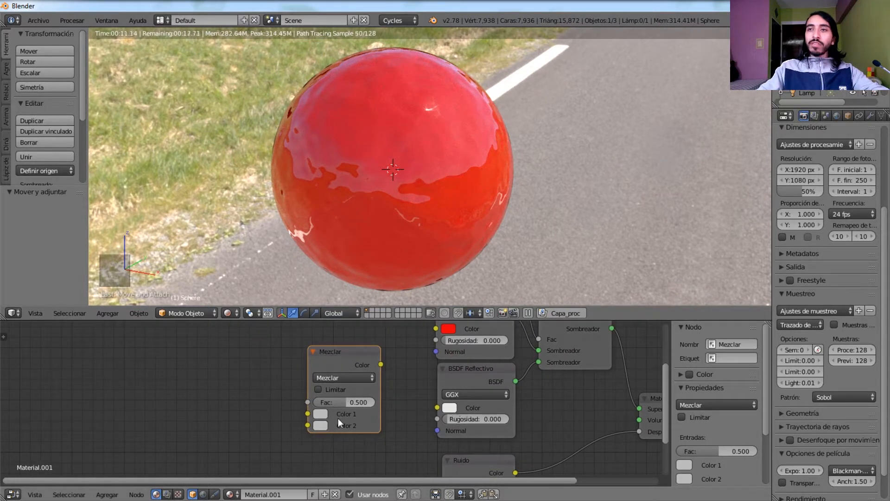
{"action": "left_click", "coordinate": [320, 425]}
{"action": "left_click", "coordinate": [404, 277]}
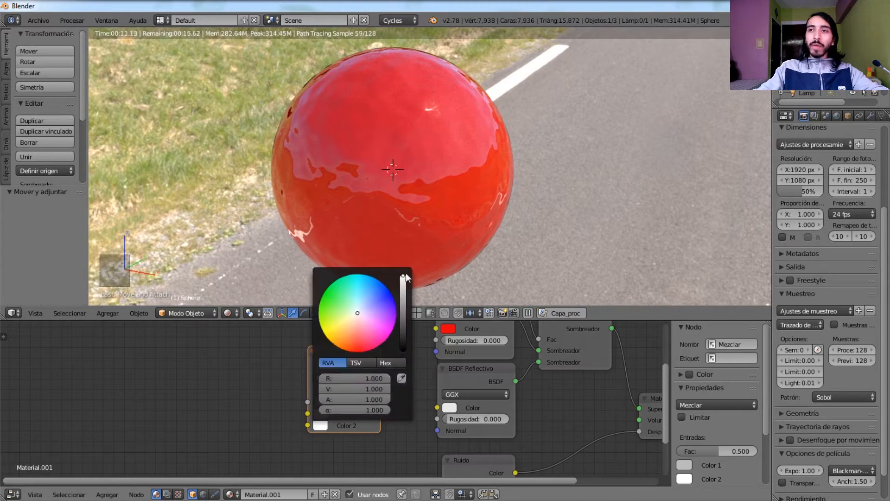
{"action": "left_click", "coordinate": [319, 413]}
{"action": "left_click_drag", "start_coordinate": [368, 308], "coordinate": [369, 298]}
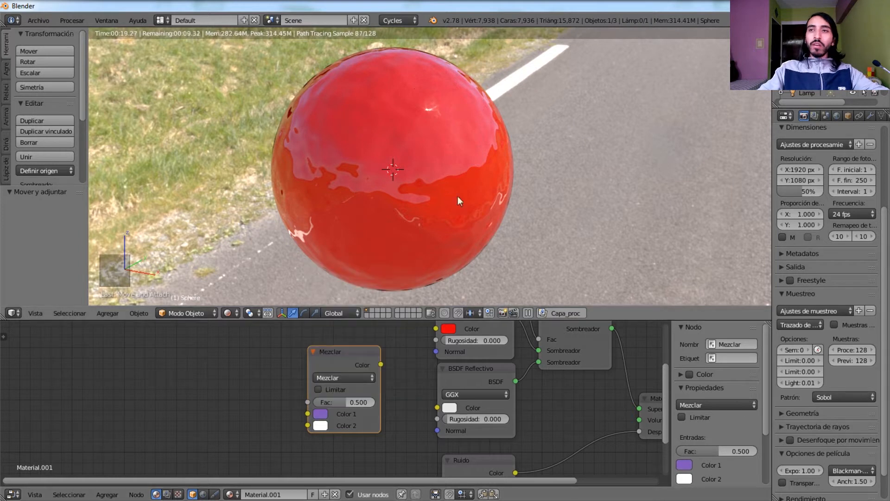
- Connect the Fresnel node's Fac output to the Fac input of the Mezclar color node
{"action": "middle_click_drag", "start_coordinate": [292, 406], "coordinate": [372, 390]}
{"action": "scroll", "coordinate": [373, 390], "scroll_direction": "down", "scroll_amount": 2}
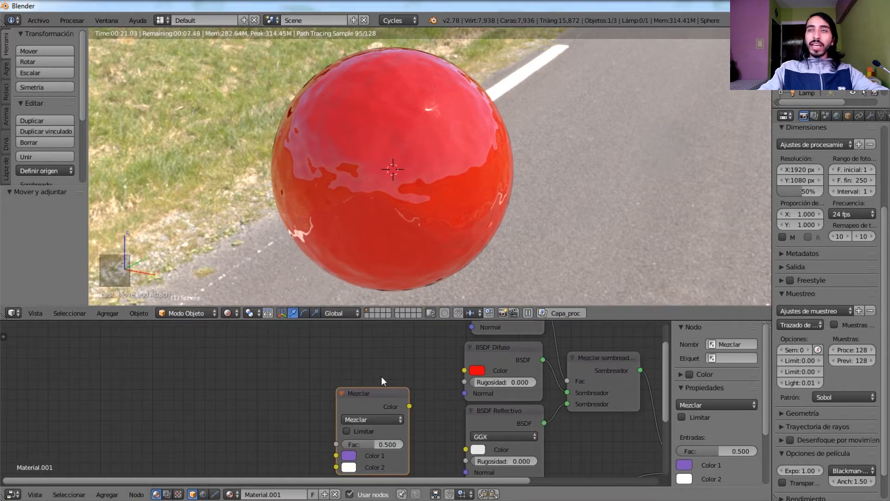
{"action": "left_click", "coordinate": [476, 338]}
{"action": "left_click_drag", "start_coordinate": [476, 339], "coordinate": [299, 337]}
{"action": "middle_click_drag", "start_coordinate": [302, 348], "coordinate": [300, 363]}
{"action": "left_click_drag", "start_coordinate": [299, 333], "coordinate": [310, 369]}
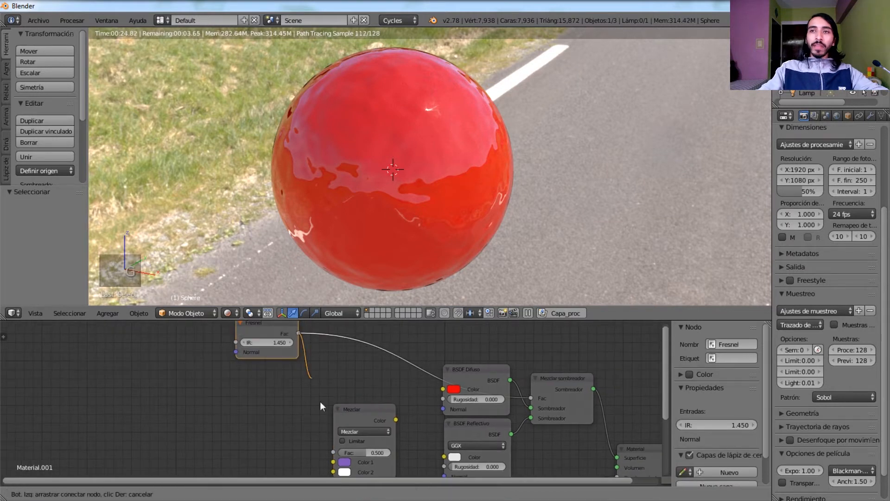
{"action": "left_click_drag", "start_coordinate": [320, 406], "coordinate": [333, 452]}
{"action": "left_click", "coordinate": [356, 427]}
- Connect the Mezclar node's Color output to the BSDF Reflectivo's Color input and inspect the tinted reflections on the sphere
{"action": "middle_click_drag", "start_coordinate": [396, 432], "coordinate": [389, 373]}
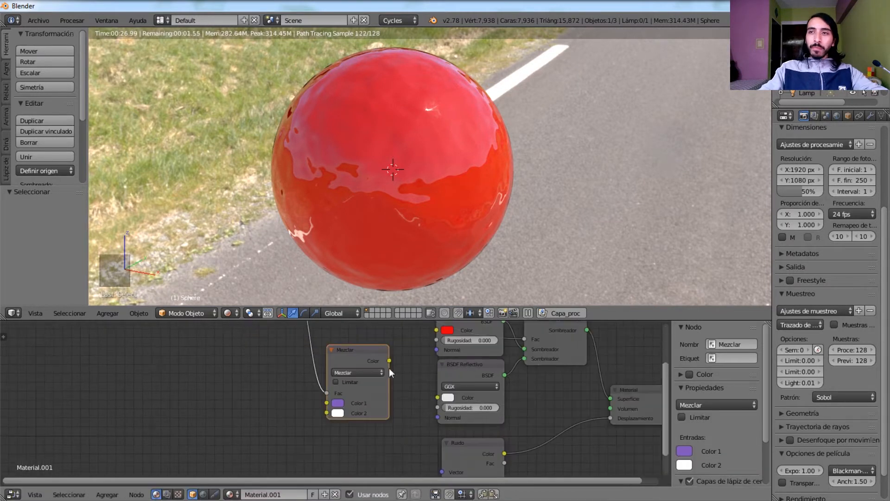
{"action": "scroll", "coordinate": [391, 372], "scroll_direction": "up", "scroll_amount": 2}
{"action": "left_click_drag", "start_coordinate": [399, 354], "coordinate": [453, 397]}
{"action": "left_click_drag", "start_coordinate": [408, 354], "coordinate": [453, 398]}
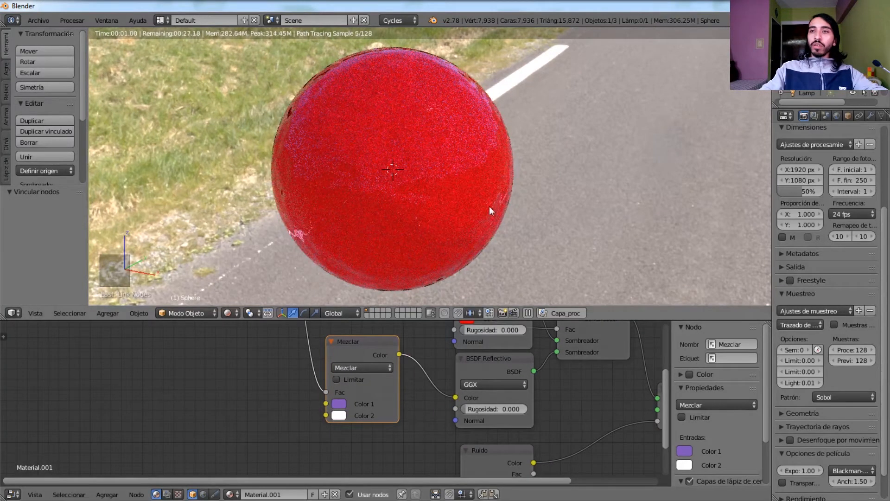
{"action": "middle_click_drag", "start_coordinate": [468, 240], "coordinate": [476, 210]}
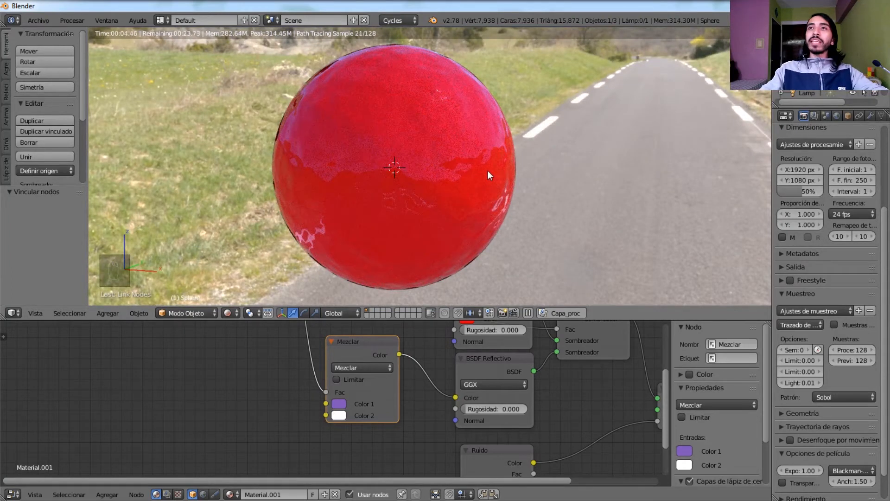
- Delete the Ruido texture node that drives the displacement
{"action": "middle_click_drag", "start_coordinate": [539, 352], "coordinate": [457, 304]}
{"action": "left_click", "coordinate": [425, 426]}
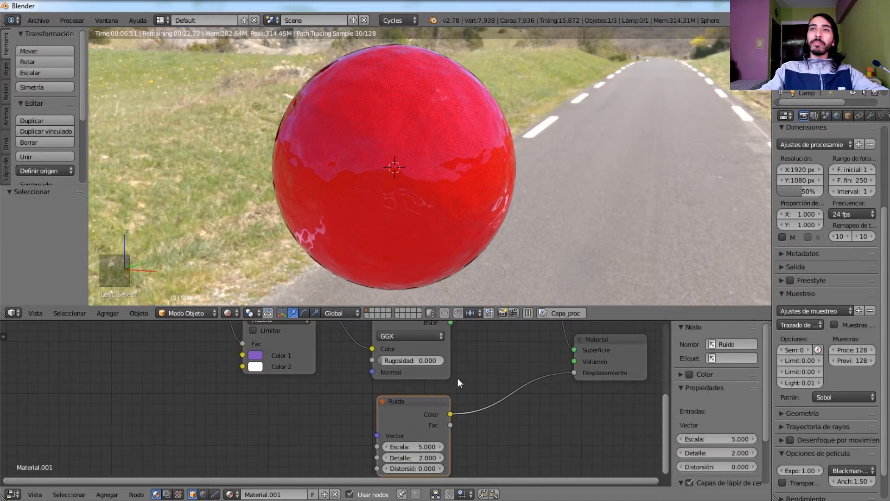
{"action": "key", "text": "Delete"}
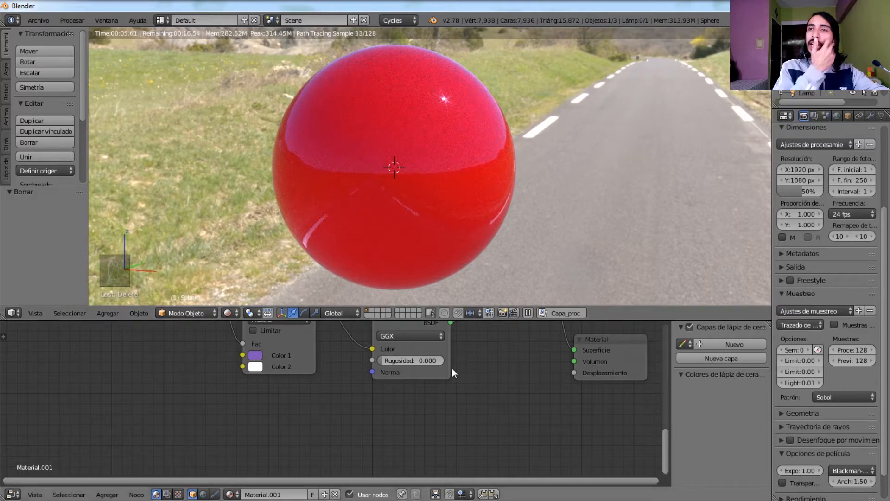
- Move the Fresnel node closer to the Mezclar node and review the whole node tree
{"action": "scroll", "coordinate": [452, 368], "scroll_direction": "down", "scroll_amount": 1}
{"action": "scroll", "coordinate": [466, 343], "scroll_direction": "down", "scroll_amount": 1}
{"action": "middle_click_drag", "start_coordinate": [465, 343], "coordinate": [398, 465]}
{"action": "left_click_drag", "start_coordinate": [140, 353], "coordinate": [161, 397]}
{"action": "middle_click_drag", "start_coordinate": [271, 378], "coordinate": [357, 332]}
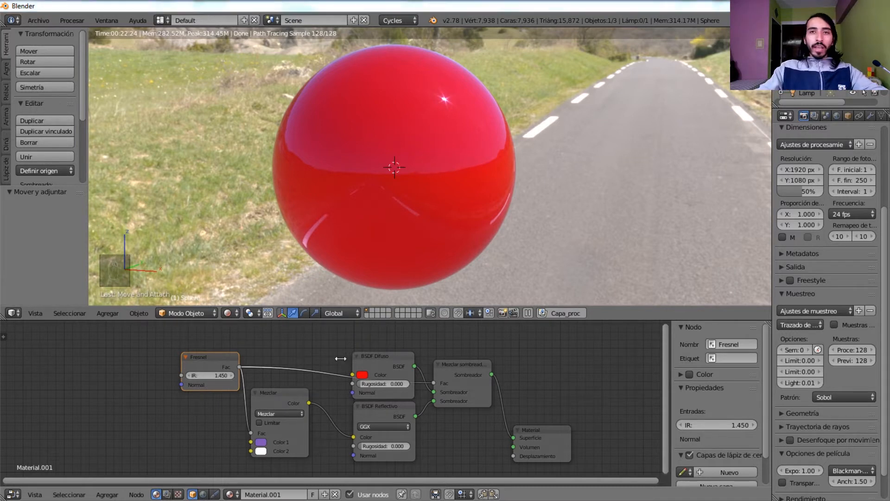
{"action": "middle_click_drag", "start_coordinate": [350, 360], "coordinate": [312, 354]}
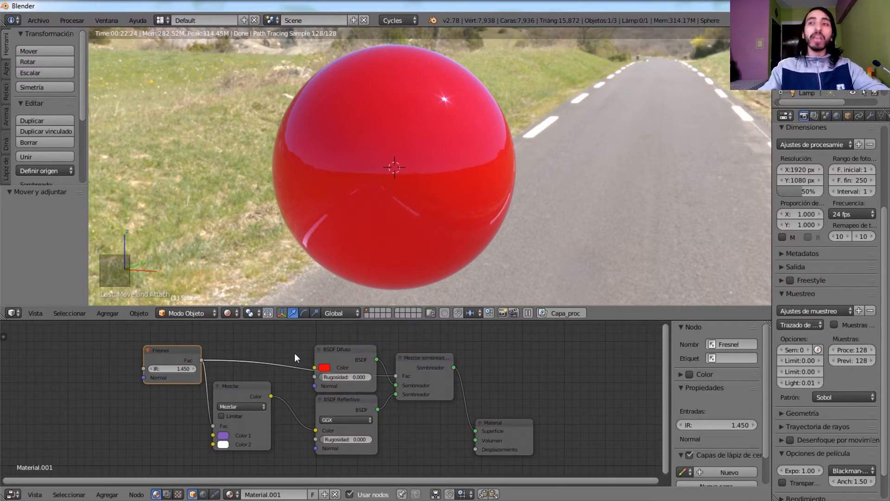
- Delete the Fresnel, Mezclar, BSDF Difuso, BSDF Reflectivo and Mezclar sombreador nodes, keeping only the material output
{"action": "middle_click_drag", "start_coordinate": [388, 368], "coordinate": [376, 371]}
{"action": "left_click", "coordinate": [359, 372]}
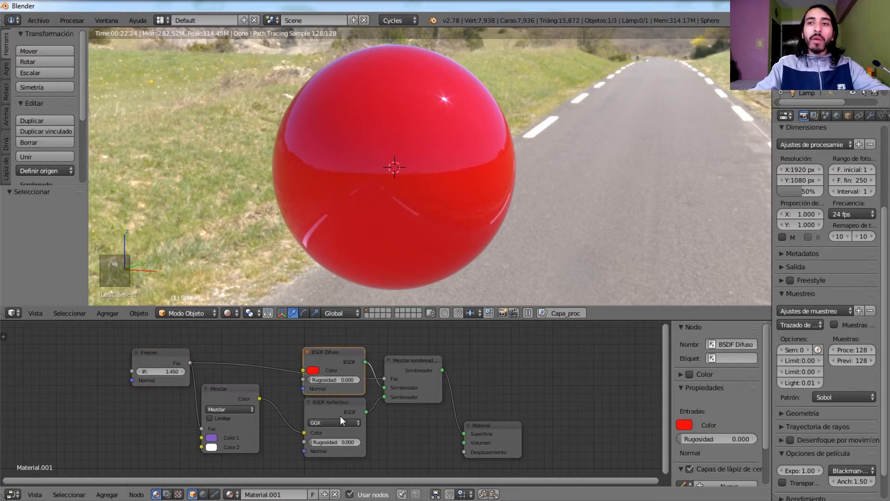
{"action": "left_click", "coordinate": [340, 415], "text": "shift"}
{"action": "left_click", "coordinate": [234, 390], "text": "shift"}
{"action": "left_click", "coordinate": [185, 367], "text": "shift"}
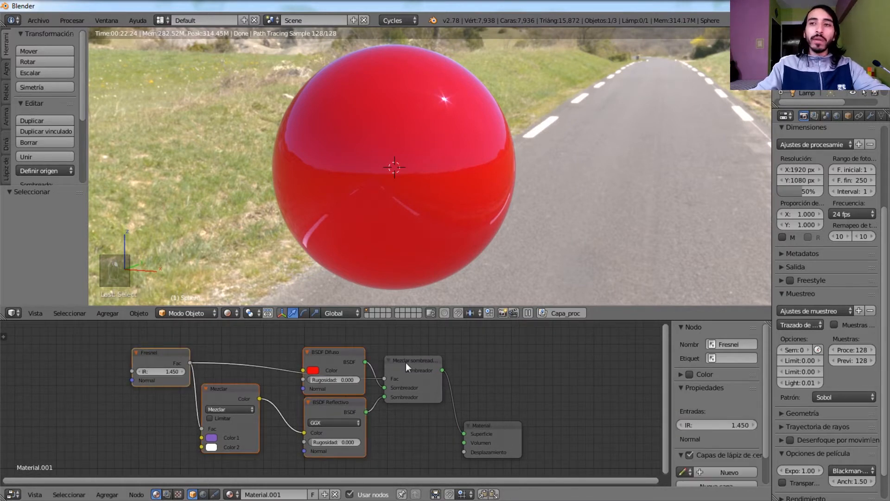
{"action": "left_click", "coordinate": [430, 363], "text": "shift"}
{"action": "key", "text": "Delete"}
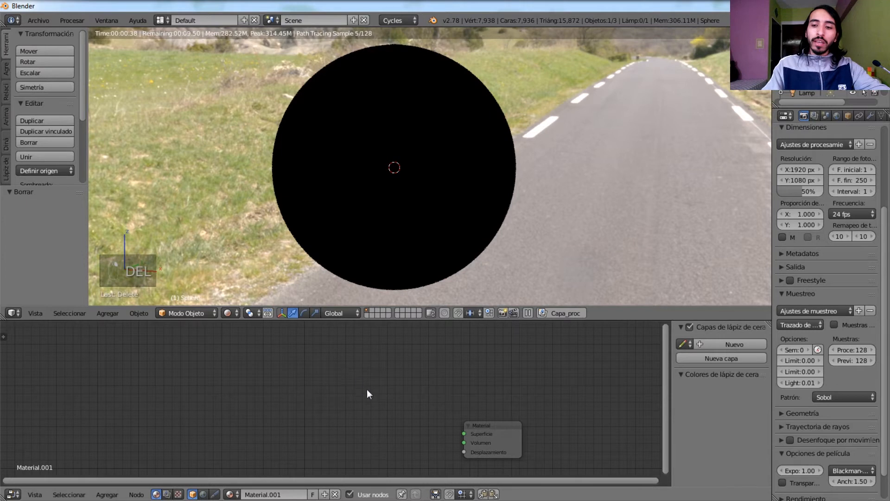
- Add a BSDF Difuso shader, connect it to the Superficie input, and place it just before the material output
{"action": "scroll", "coordinate": [366, 389], "scroll_direction": "down", "scroll_amount": 2}
{"action": "key", "text": "shift+a"}
{"action": "mouse_move", "coordinate": [345, 361]}
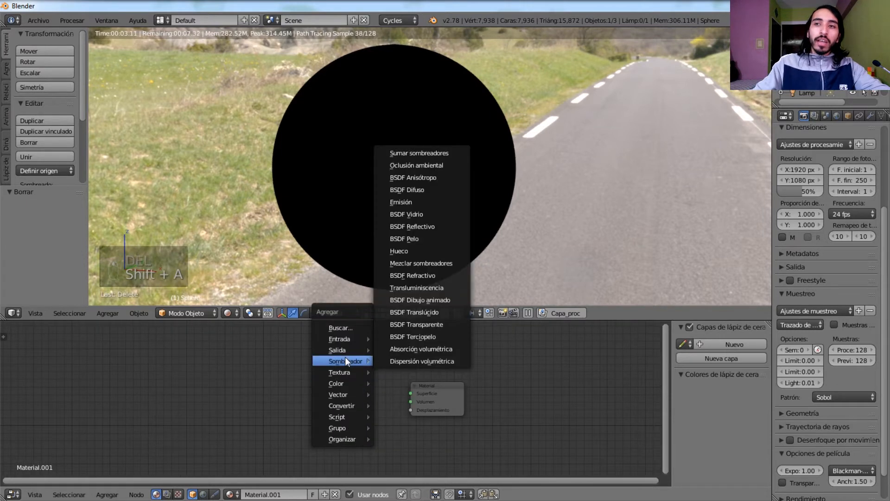
{"action": "left_click", "coordinate": [431, 191]}
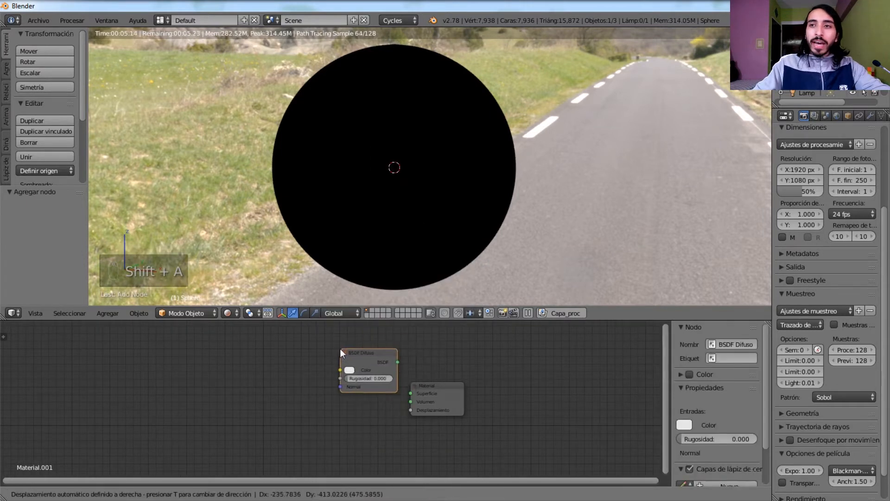
{"action": "left_click", "coordinate": [315, 371]}
{"action": "left_click_drag", "start_coordinate": [372, 384], "coordinate": [411, 393]}
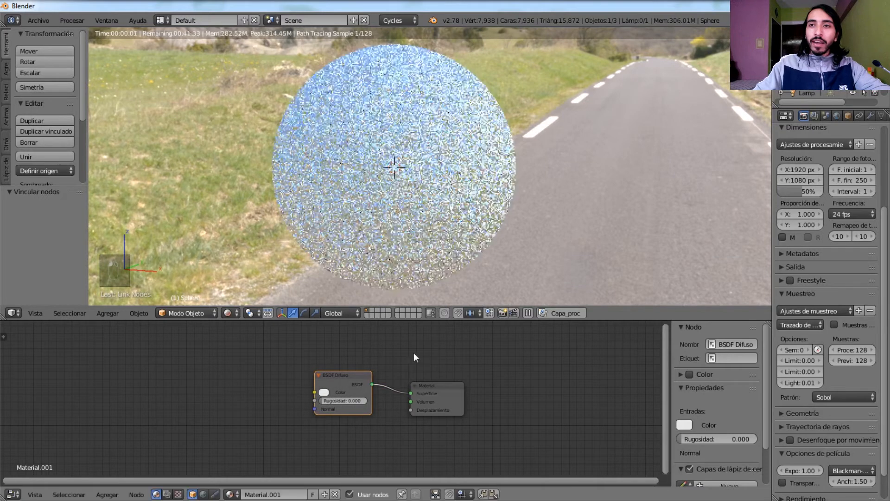
{"action": "key", "text": "g"}
{"action": "left_click", "coordinate": [367, 390]}
{"action": "key", "text": "g"}
{"action": "left_click", "coordinate": [363, 380]}
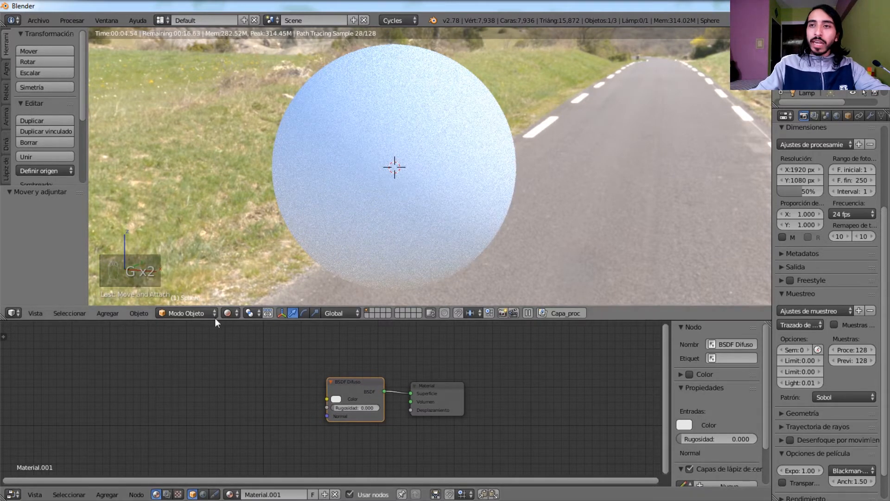
- Show the sphere's material properties and examine the matching BSDF Difuso and material output nodes in the node editor
{"action": "left_click", "coordinate": [870, 116]}
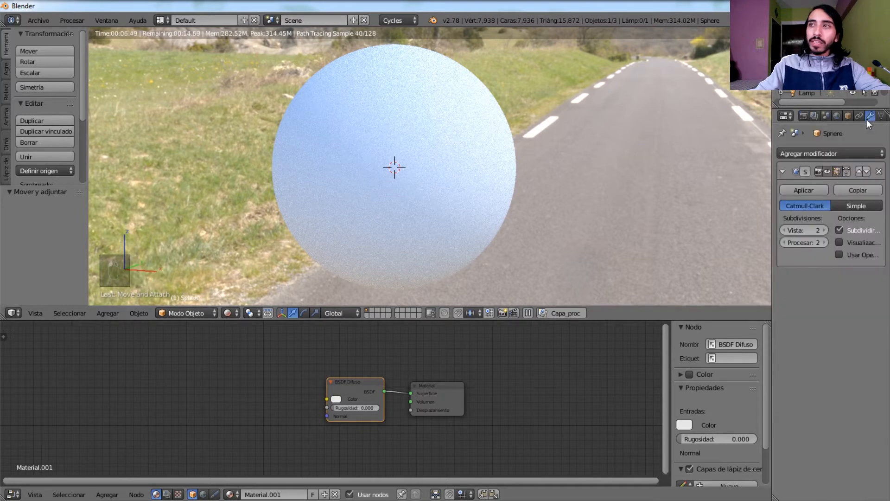
{"action": "scroll", "coordinate": [862, 119], "scroll_direction": "down", "scroll_amount": 4}
{"action": "left_click", "coordinate": [848, 116]}
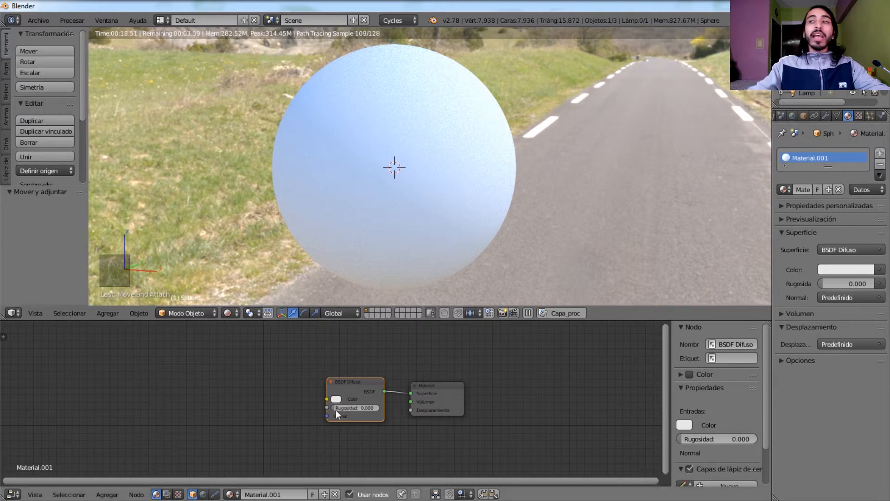
{"action": "key", "text": "b"}
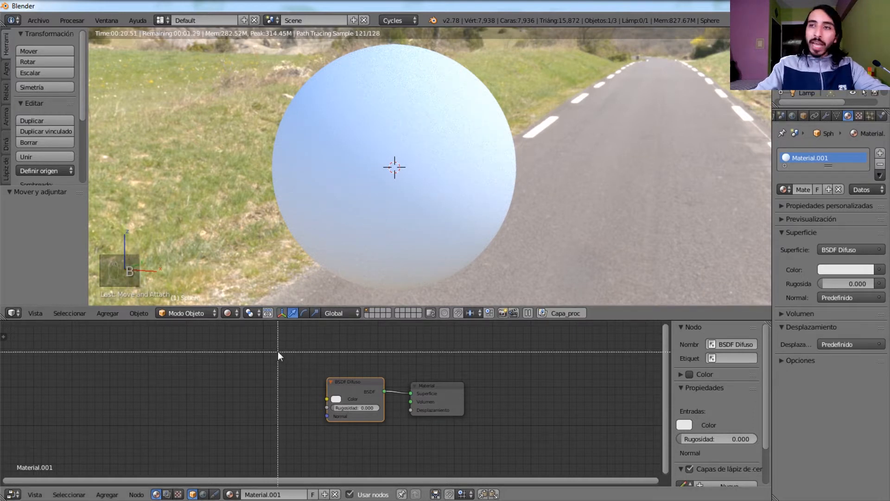
{"action": "left_click_drag", "start_coordinate": [277, 352], "coordinate": [531, 433]}
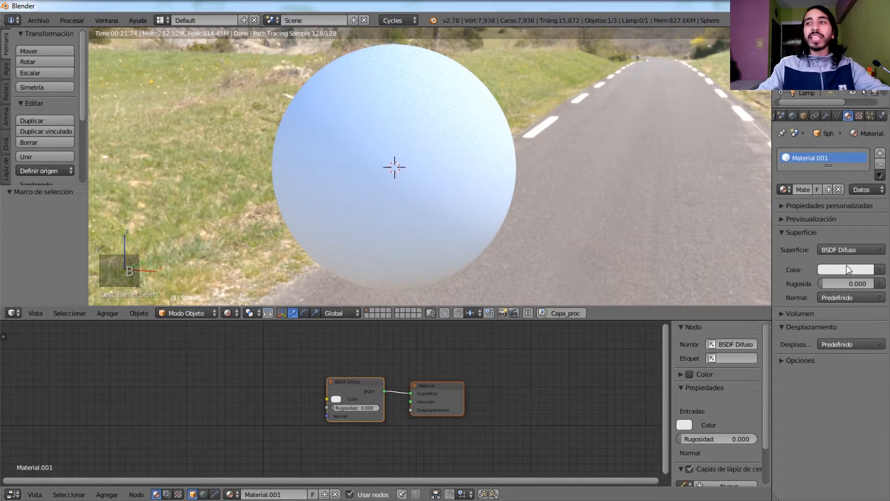
{"action": "key", "text": "a"}
{"action": "scroll", "coordinate": [360, 420], "scroll_direction": "up", "scroll_amount": 3}
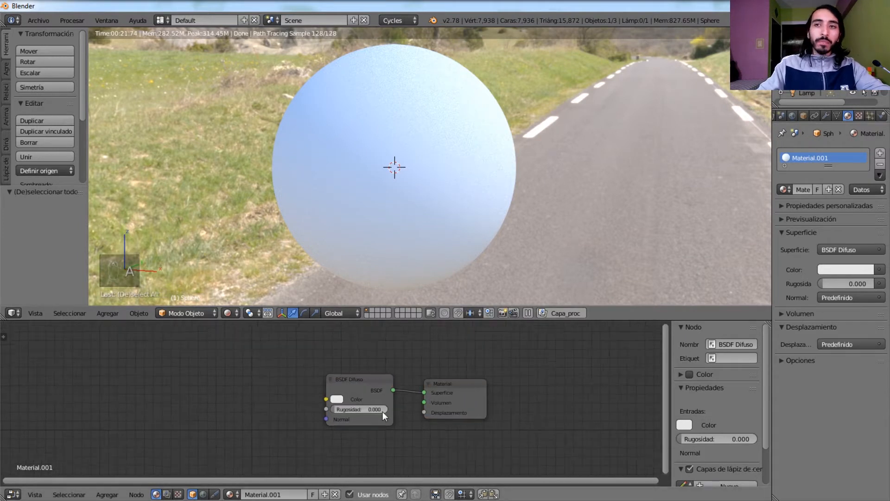
{"action": "left_click", "coordinate": [319, 374]}
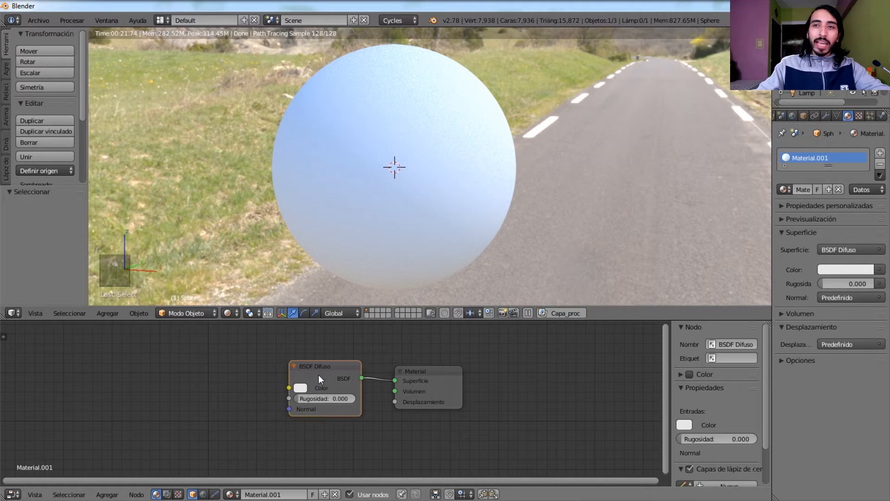
{"action": "key", "text": "g"}
{"action": "right_click", "coordinate": [260, 365]}
- Collapse the material's Desplazamiento section, keeping the Superficie section expanded and Volumen collapsed
{"action": "left_click", "coordinate": [799, 231]}
{"action": "left_click", "coordinate": [801, 232]}
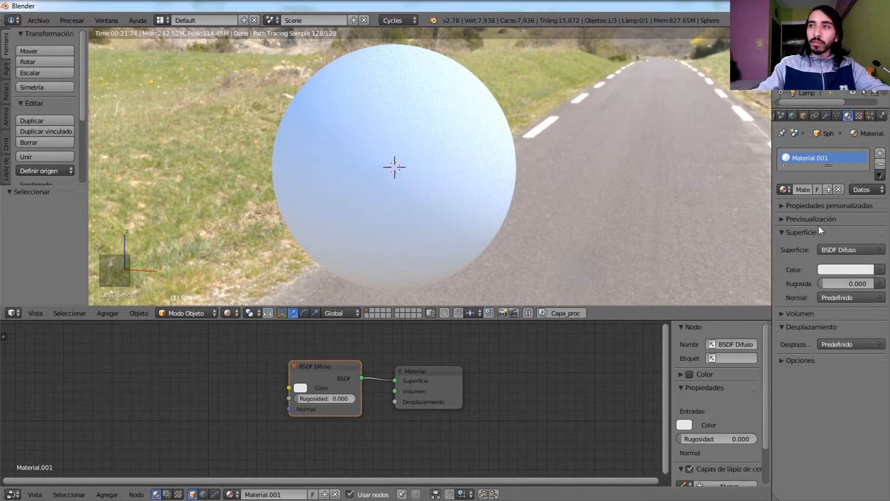
{"action": "left_click", "coordinate": [805, 232]}
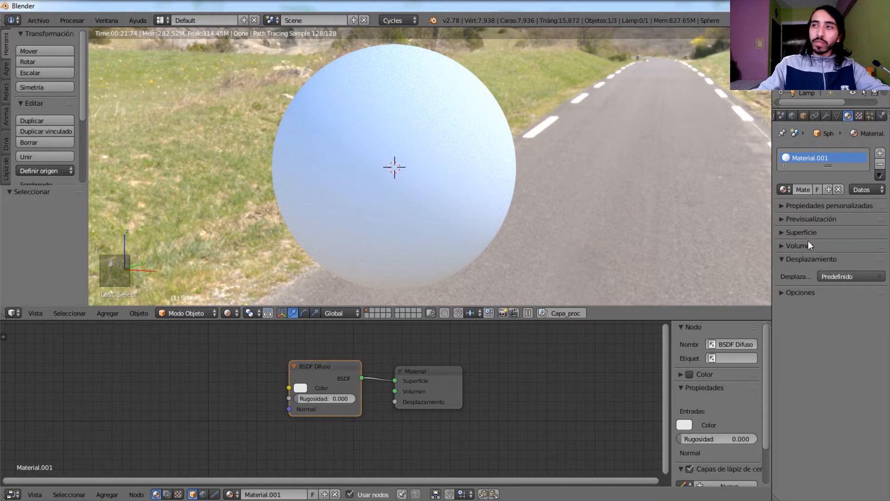
{"action": "left_click", "coordinate": [806, 247]}
{"action": "left_click", "coordinate": [806, 247]}
{"action": "left_click", "coordinate": [808, 258]}
{"action": "left_click", "coordinate": [808, 258]}
{"action": "left_click", "coordinate": [809, 259]}
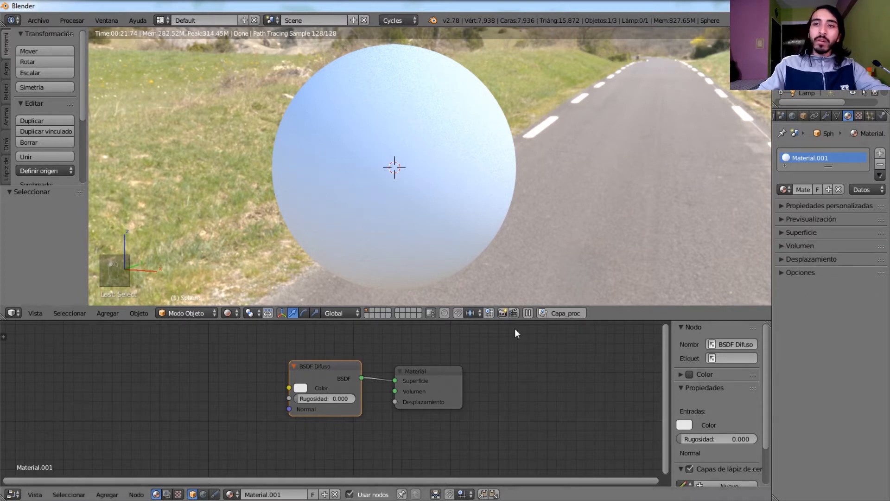
{"action": "left_click", "coordinate": [801, 232]}
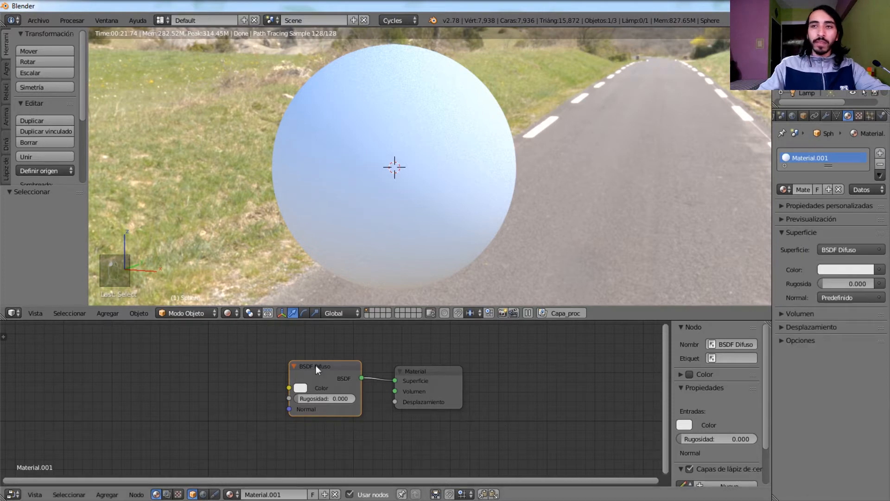
- Replace the BSDF Difuso node with a BSDF Reflectivo shader connected to the Superficie input, placed beside the material output
{"action": "key", "text": "Delete"}
{"action": "key", "text": "shift+a"}
{"action": "mouse_move", "coordinate": [306, 355]}
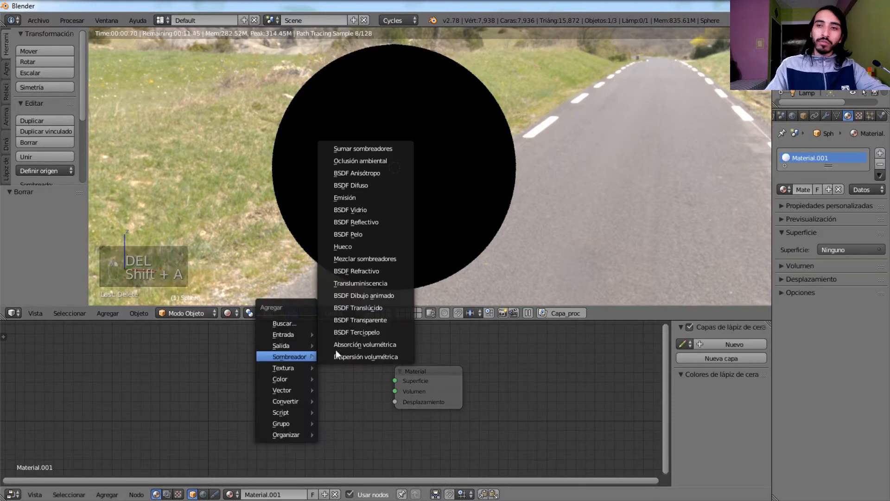
{"action": "left_click", "coordinate": [372, 223]}
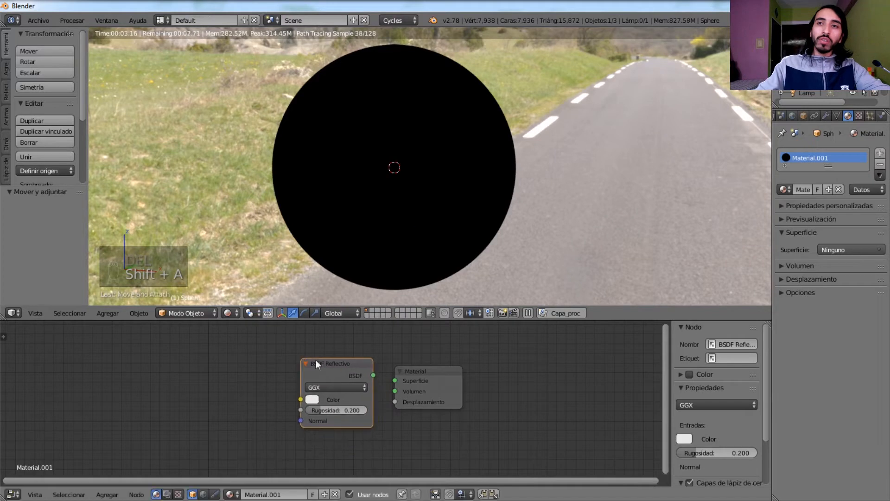
{"action": "left_click", "coordinate": [315, 359]}
{"action": "left_click_drag", "start_coordinate": [371, 375], "coordinate": [393, 382]}
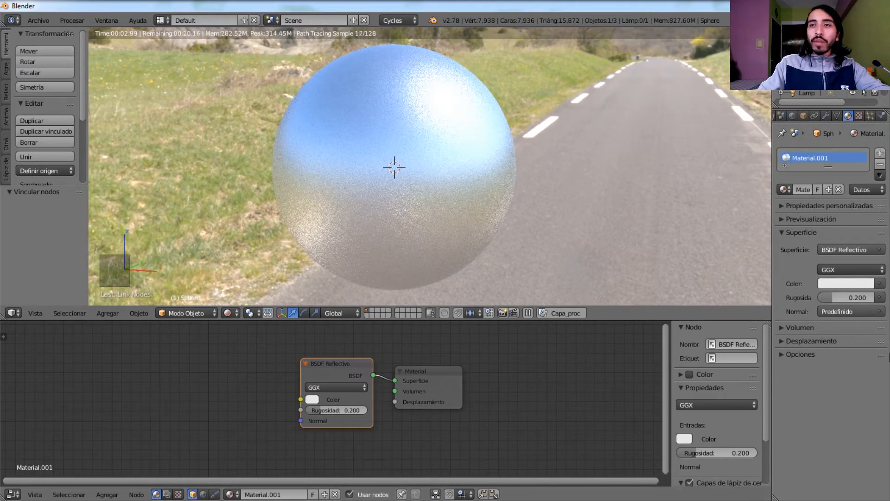
{"action": "left_click", "coordinate": [341, 371]}
{"action": "key", "text": "g"}
{"action": "left_click", "coordinate": [334, 373]}
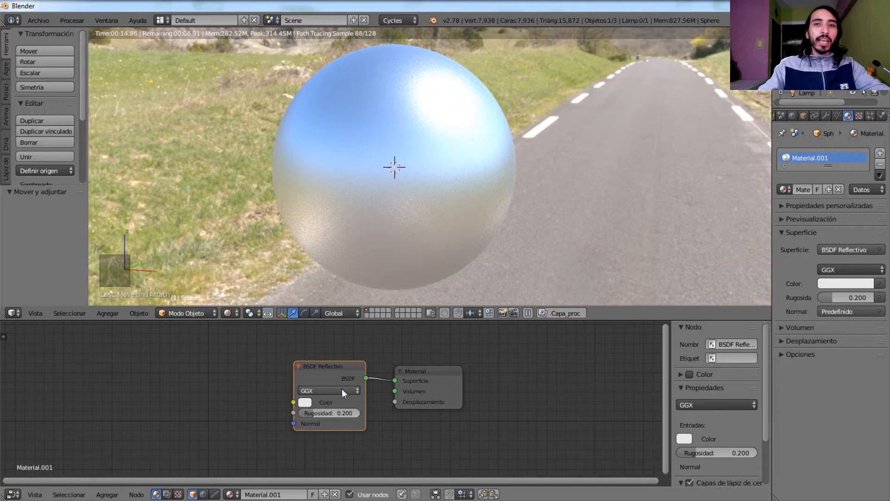
- Delete the BSDF Reflectivo node and put a BSDF Difuso shader back, connected to Superficie just before the material output
{"action": "key", "text": "Delete"}
{"action": "key", "text": "shift+a"}
{"action": "mouse_move", "coordinate": [349, 371]}
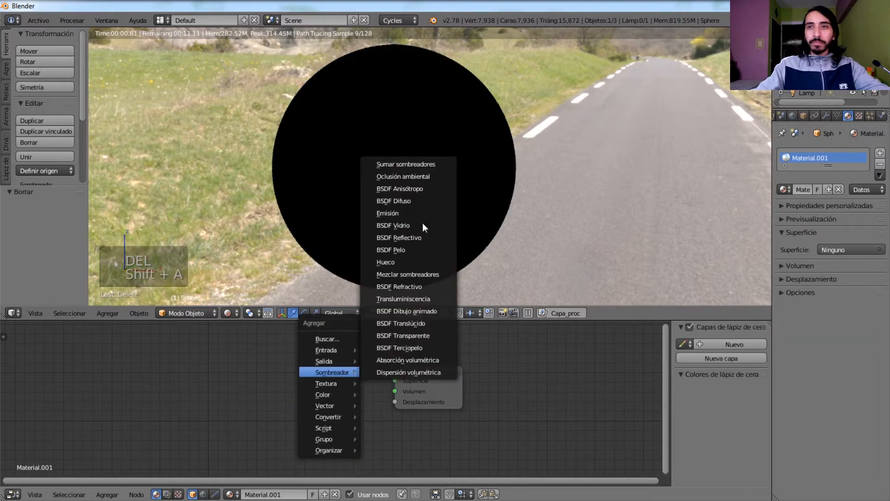
{"action": "left_click", "coordinate": [425, 201]}
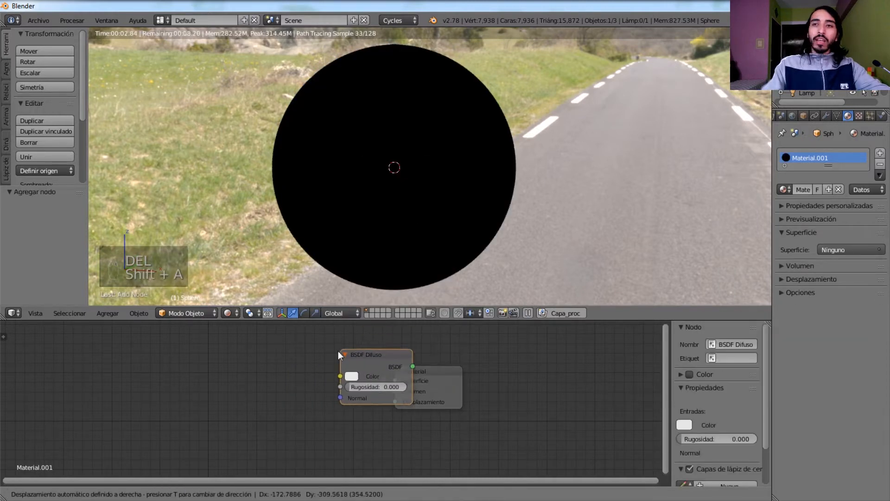
{"action": "left_click", "coordinate": [315, 369]}
{"action": "left_click_drag", "start_coordinate": [373, 382], "coordinate": [392, 384]}
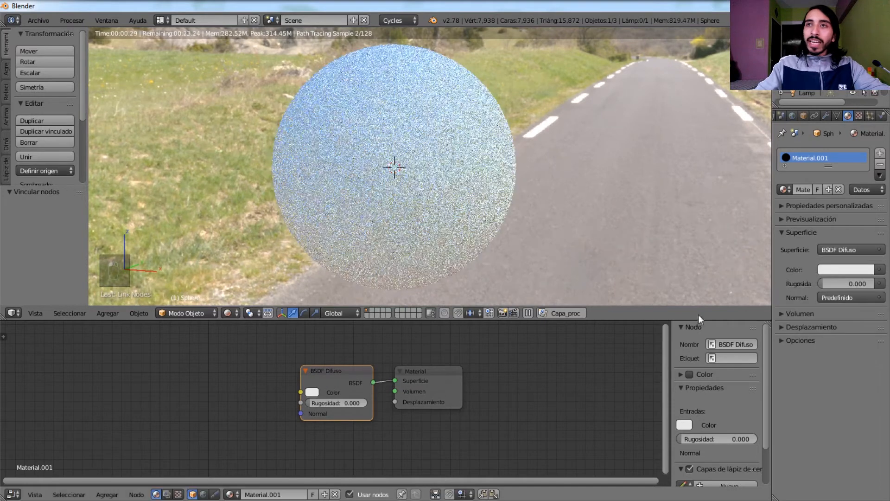
{"action": "left_click", "coordinate": [351, 382]}
{"action": "key", "text": "g"}
{"action": "key", "text": "g"}
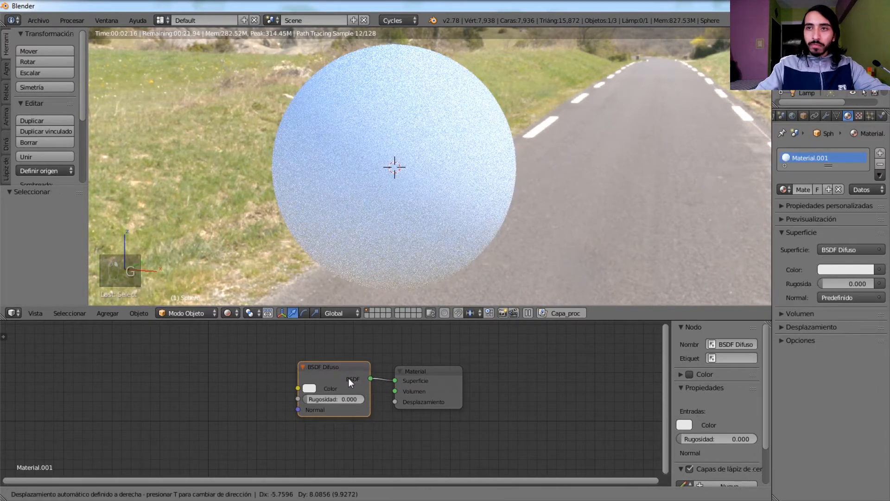
{"action": "left_click", "coordinate": [356, 380]}
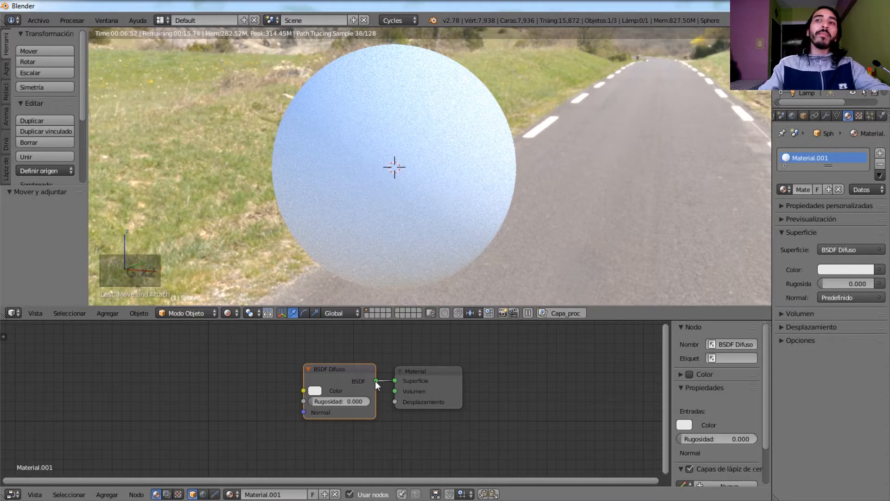
- Set the BSDF Difuso color to red and switch the material's surface shader to BSDF Reflectivo
{"action": "left_click", "coordinate": [316, 390]}
{"action": "left_click", "coordinate": [355, 307]}
{"action": "left_click", "coordinate": [369, 284]}
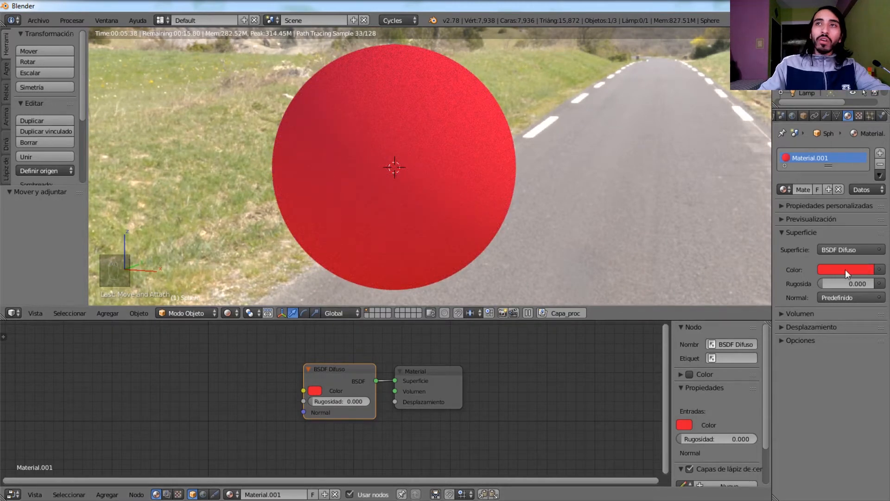
{"action": "left_click", "coordinate": [850, 253]}
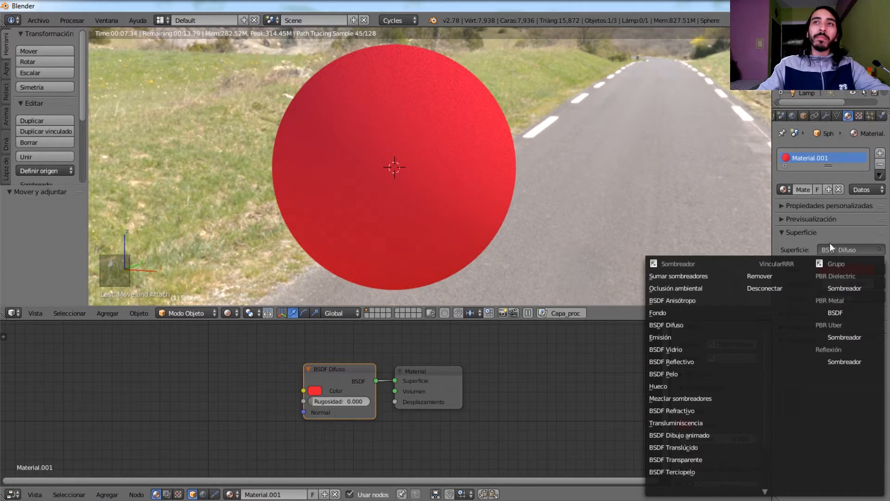
{"action": "left_click", "coordinate": [705, 359]}
{"action": "middle_click_drag", "start_coordinate": [489, 208], "coordinate": [429, 274]}
- Switch the material's surface shader to BSDF Vidrio and set its color to white
{"action": "left_click", "coordinate": [852, 250]}
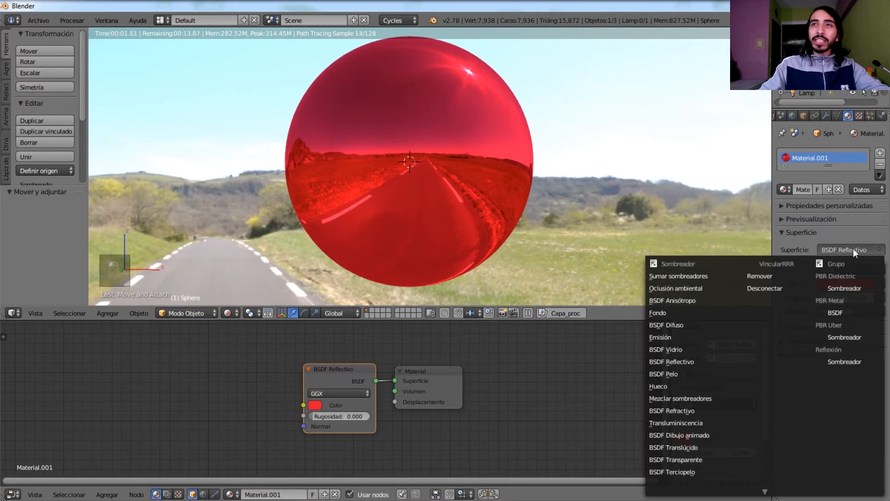
{"action": "left_click", "coordinate": [691, 350]}
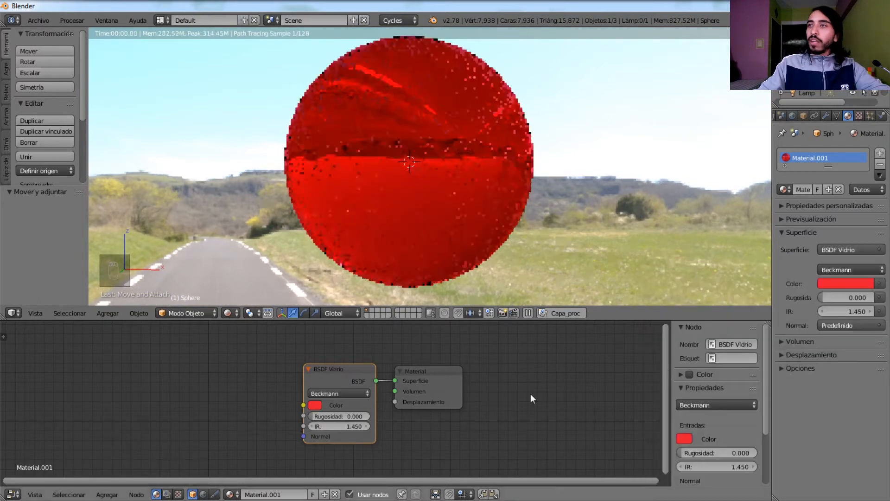
{"action": "middle_click_drag", "start_coordinate": [547, 218], "coordinate": [278, 419]}
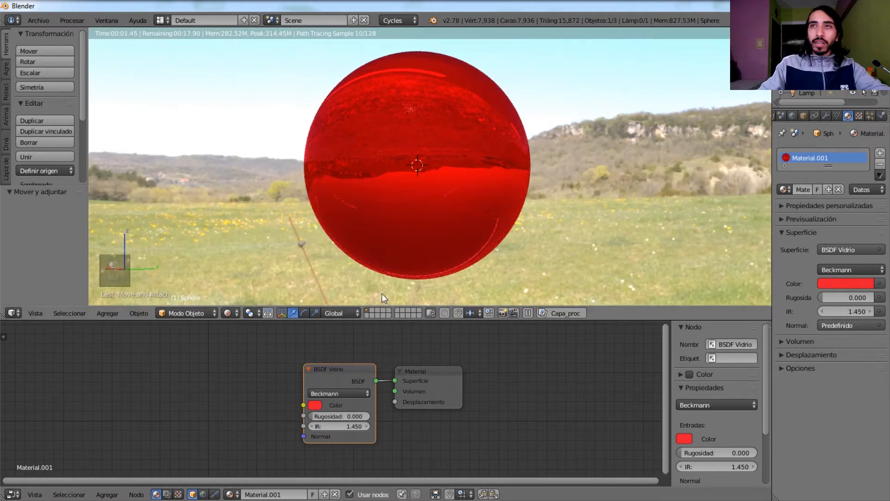
{"action": "left_click", "coordinate": [315, 408]}
{"action": "left_click_drag", "start_coordinate": [350, 366], "coordinate": [378, 381]}
{"action": "mouse_move", "coordinate": [350, 214]}
{"action": "middle_mouse_down"}
{"action": "mouse_move", "coordinate": [342, 246]}
{"action": "mouse_move", "coordinate": [366, 232]}
{"action": "mouse_move", "coordinate": [385, 234]}
{"action": "mouse_move", "coordinate": [399, 216]}
{"action": "middle_mouse_up"}
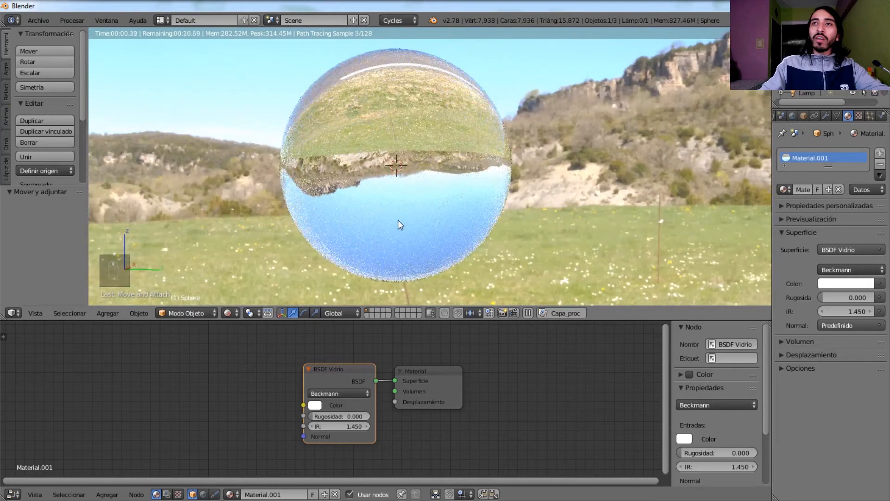
- Try a roughness of 0.1 on the BSDF Vidrio node, inspect the sphere, and return the roughness to 0
{"action": "left_click", "coordinate": [343, 416]}
{"action": "type", "text": "0.1"}
{"action": "key", "text": "Return"}
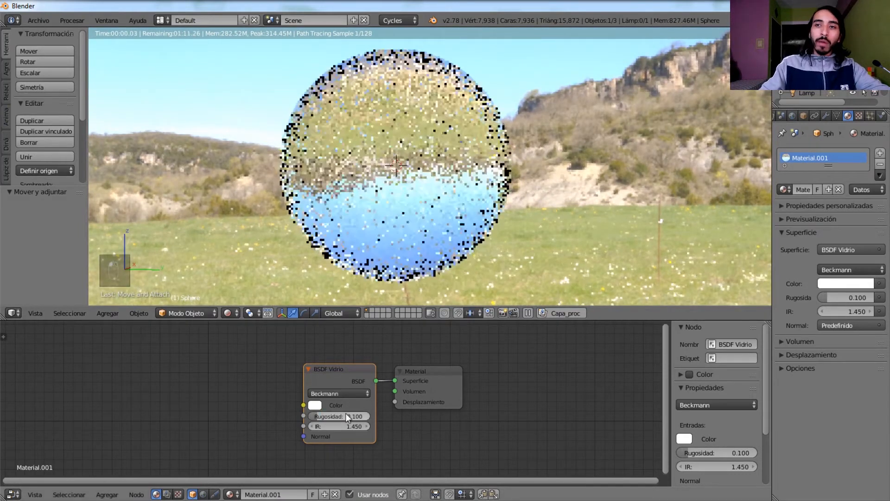
{"action": "mouse_move", "coordinate": [462, 242]}
{"action": "middle_mouse_down"}
{"action": "mouse_move", "coordinate": [472, 186]}
{"action": "mouse_move", "coordinate": [459, 188]}
{"action": "middle_mouse_up"}
{"action": "left_click_drag", "start_coordinate": [346, 415], "coordinate": [325, 415]}
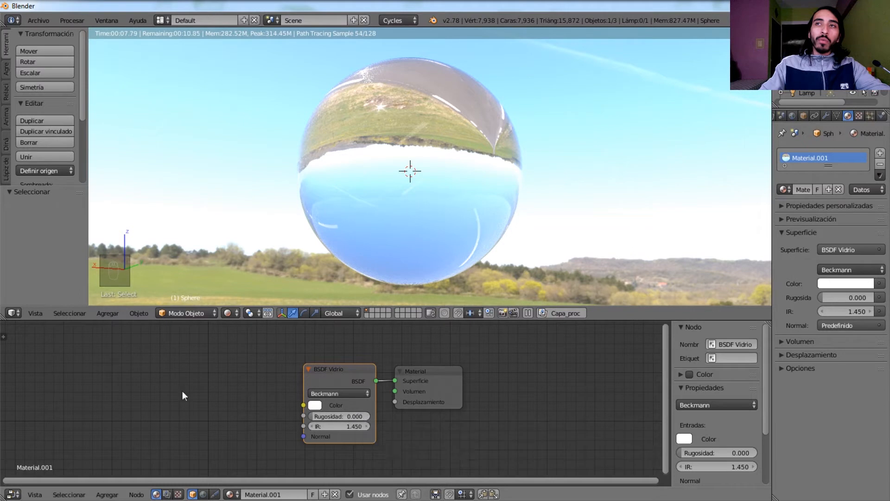
- Set the index of refraction (IR) of the BSDF Vidrio node to 1.33
{"action": "middle_click_drag", "start_coordinate": [454, 137], "coordinate": [385, 165]}
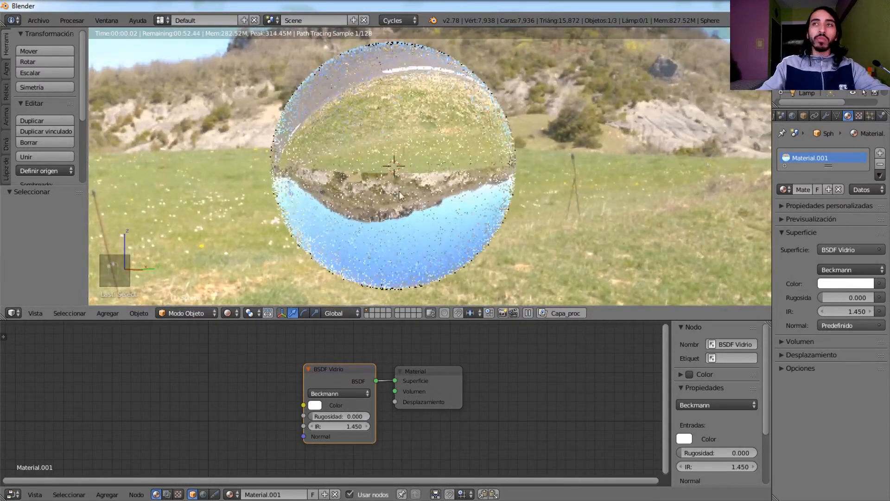
{"action": "left_click", "coordinate": [343, 425]}
{"action": "type", "text": "1.33"}
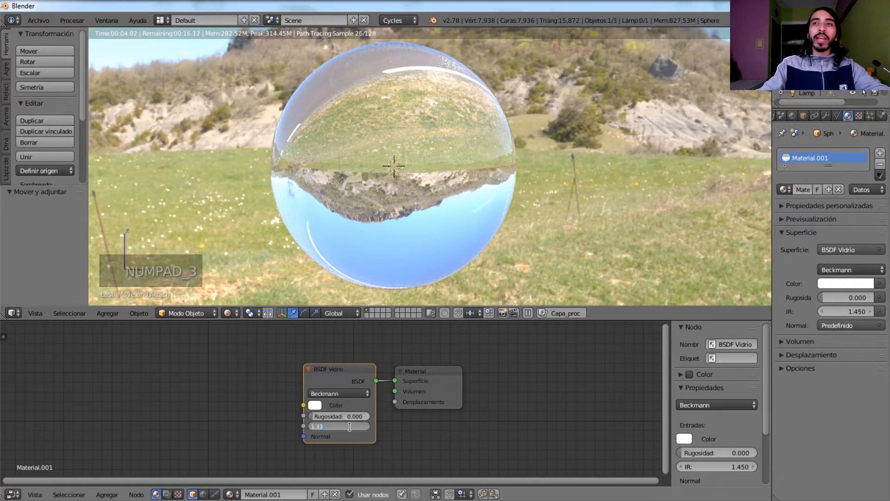
{"action": "key", "text": "Return"}
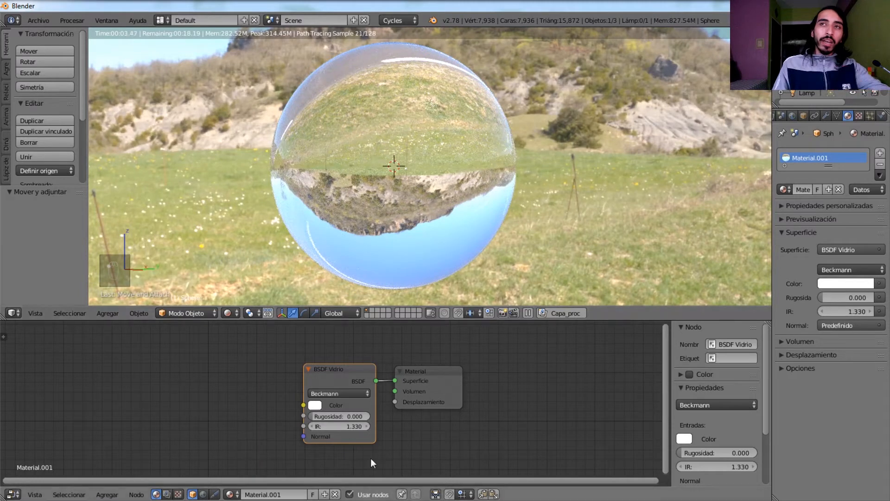
- Set the IR value of the BSDF Vidrio node to 1
{"action": "left_click", "coordinate": [334, 427]}
{"action": "type", "text": "1"}
{"action": "key", "text": "Return"}
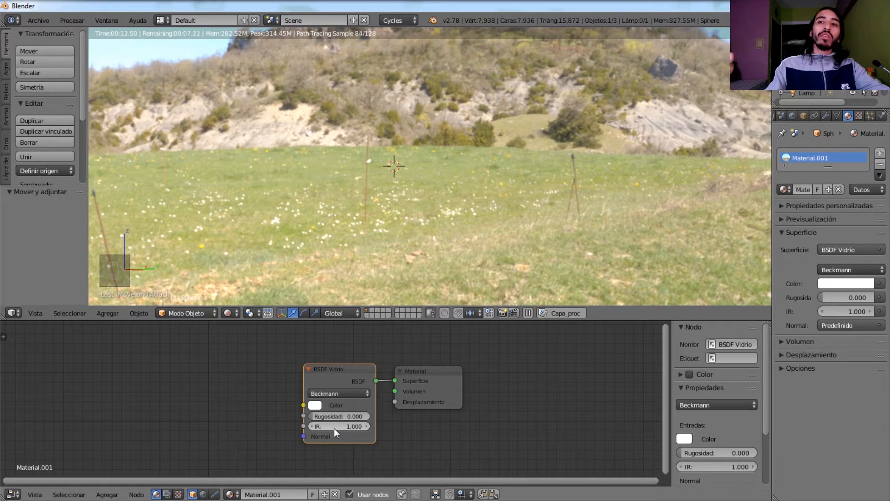
- Color the BSDF Vidrio shader red, set its IR to 1.45, and inspect the glass sphere from another angle
{"action": "left_click", "coordinate": [315, 405]}
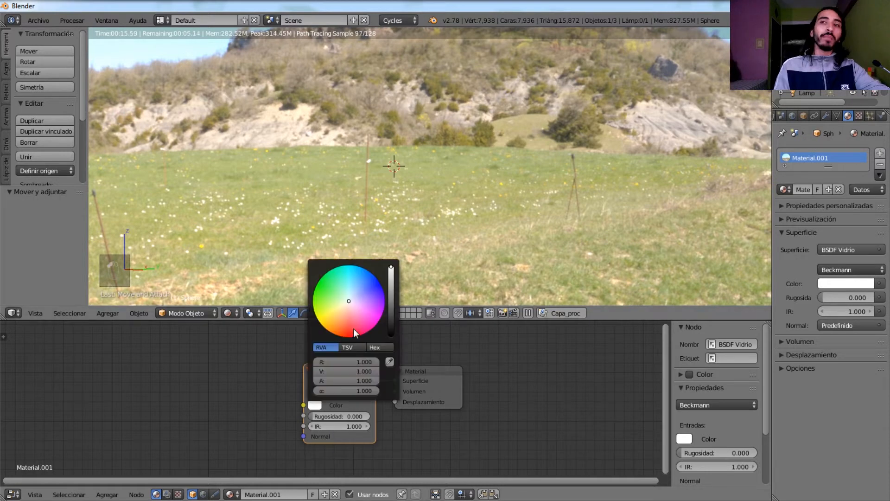
{"action": "left_click", "coordinate": [351, 329]}
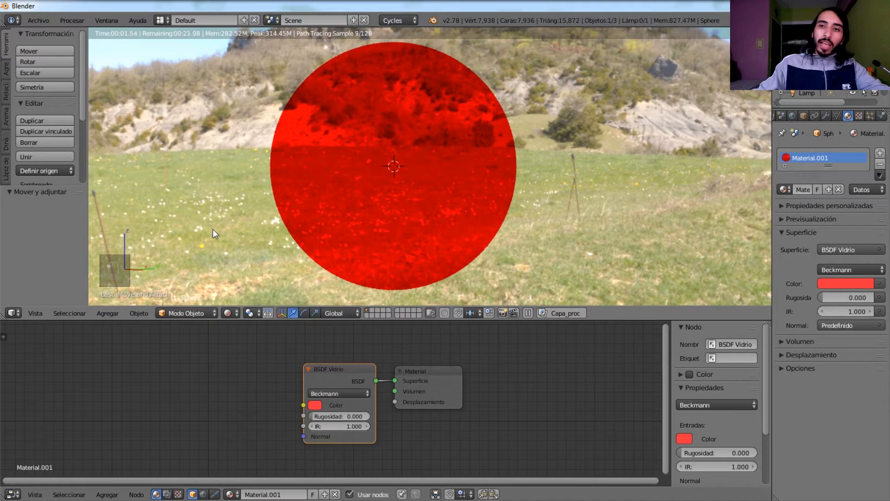
{"action": "left_click", "coordinate": [343, 424]}
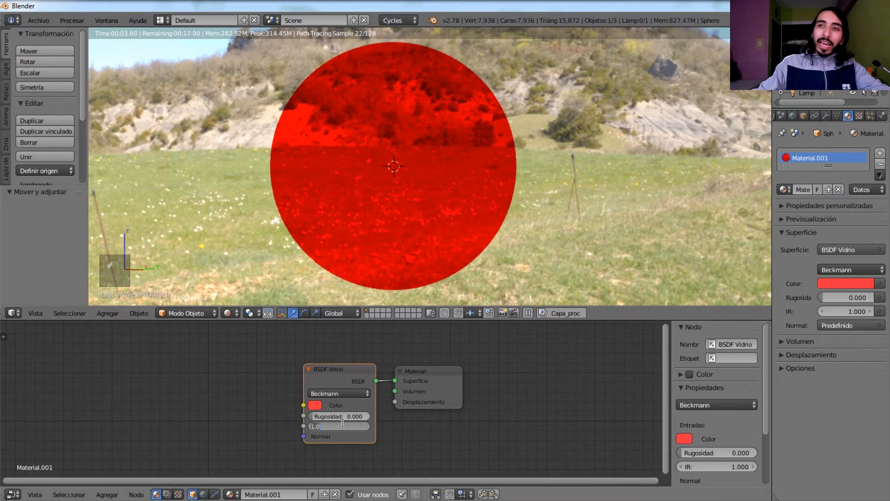
{"action": "type", "text": "1.45"}
{"action": "key", "text": "Return"}
{"action": "middle_click_drag", "start_coordinate": [437, 258], "coordinate": [355, 131]}
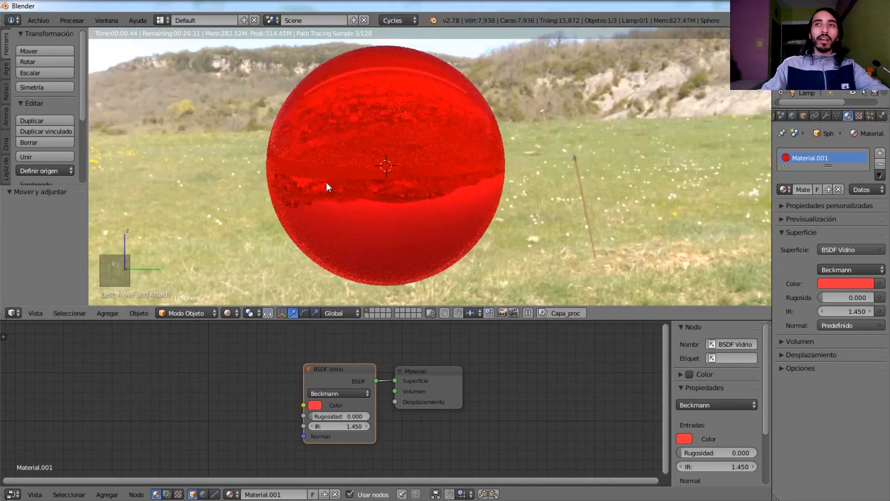
- Change the surface shader of Material.001 from BSDF Vidrio to BSDF Anisótropo
{"action": "left_click", "coordinate": [369, 368]}
{"action": "left_click", "coordinate": [857, 251]}
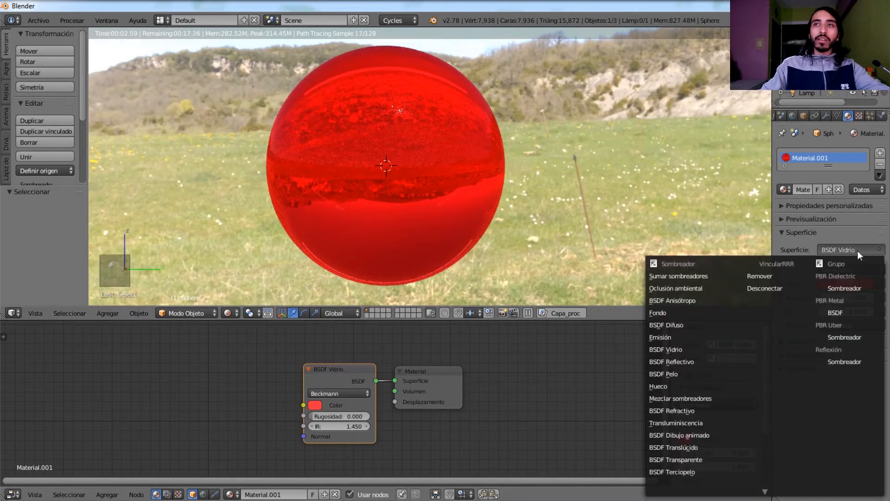
{"action": "left_click", "coordinate": [689, 300]}
{"action": "middle_click_drag", "start_coordinate": [474, 452], "coordinate": [507, 444]}
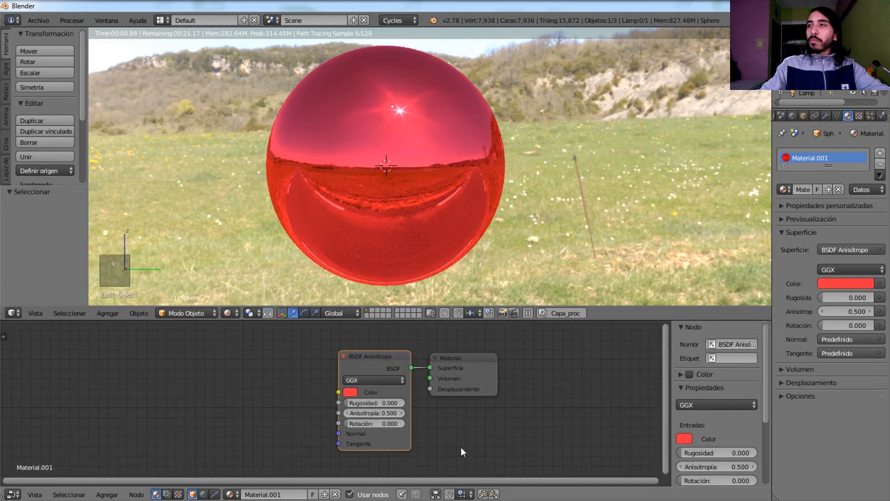
- Set the BSDF Anisótropo color to white and widen the node slightly in the node editor
{"action": "left_click", "coordinate": [351, 392]}
{"action": "mouse_move", "coordinate": [408, 358]}
{"action": "left_mouse_down"}
{"action": "mouse_move", "coordinate": [440, 367]}
{"action": "mouse_move", "coordinate": [416, 366]}
{"action": "left_mouse_up"}
{"action": "scroll", "coordinate": [474, 446], "scroll_direction": "up", "scroll_amount": 3}
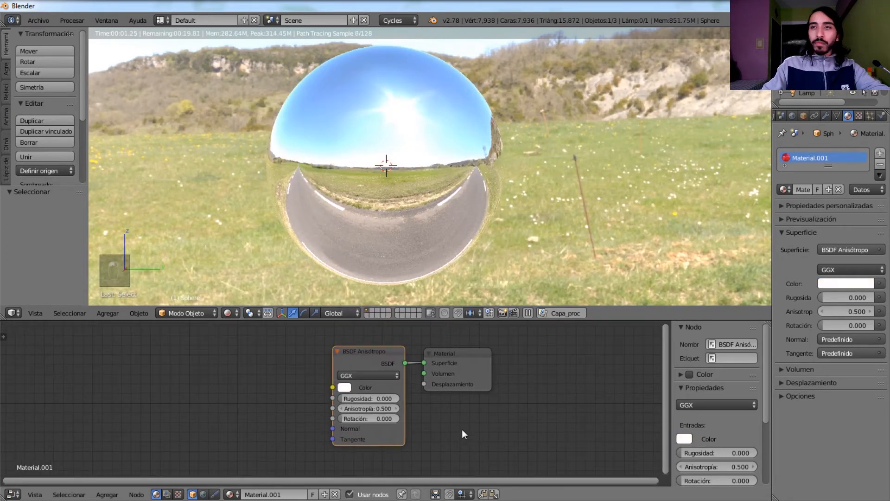
{"action": "middle_click_drag", "start_coordinate": [454, 430], "coordinate": [445, 429]}
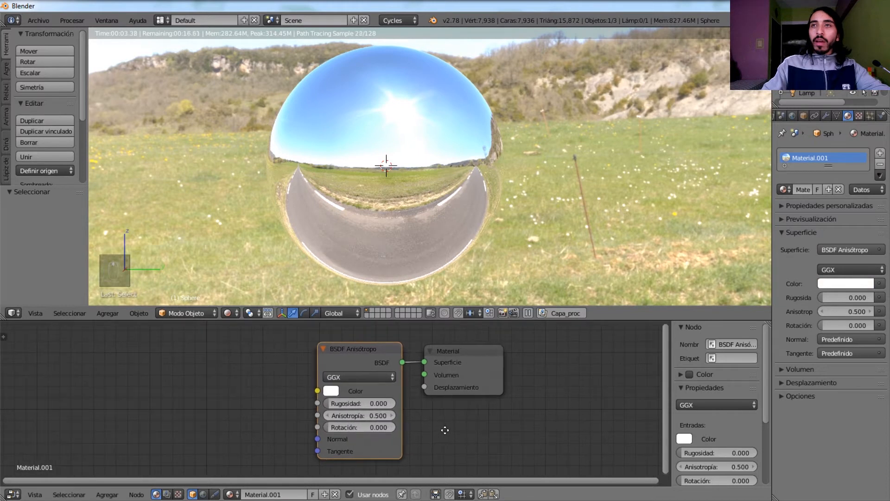
{"action": "mouse_move", "coordinate": [402, 419]}
{"action": "left_mouse_down"}
{"action": "mouse_move", "coordinate": [419, 419]}
{"action": "mouse_move", "coordinate": [411, 419]}
{"action": "left_mouse_up"}
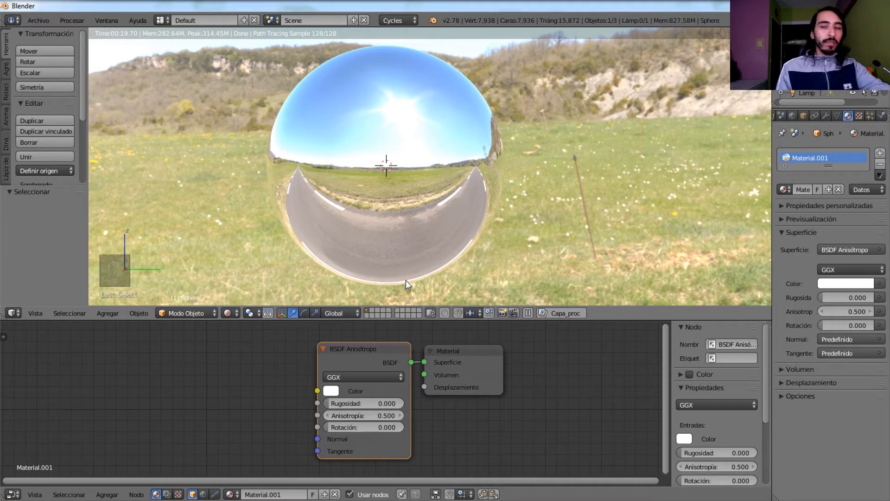
- Set the roughness of the BSDF Anisótropo node to 0.1 and inspect the sphere from a higher angle
{"action": "left_click", "coordinate": [363, 403]}
{"action": "type", "text": "0.01"}
{"action": "key", "text": "Return"}
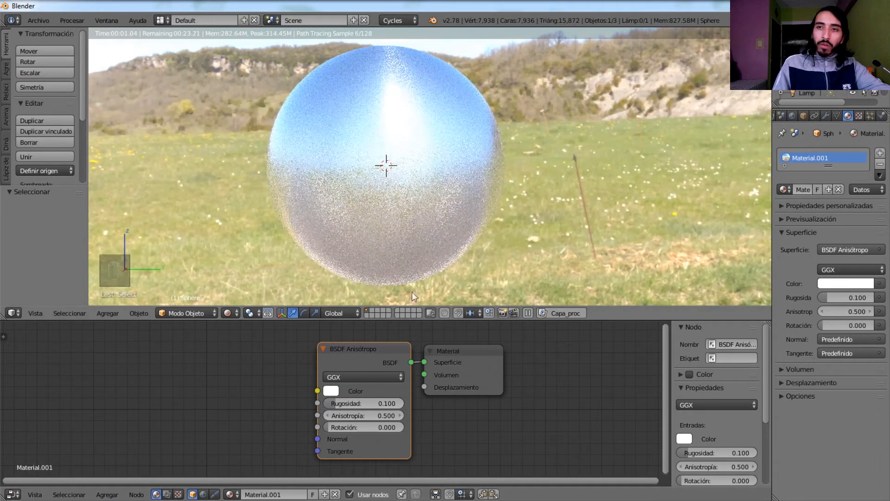
{"action": "middle_click_drag", "start_coordinate": [307, 281], "coordinate": [353, 252]}
{"action": "middle_click_drag", "start_coordinate": [385, 227], "coordinate": [373, 234]}
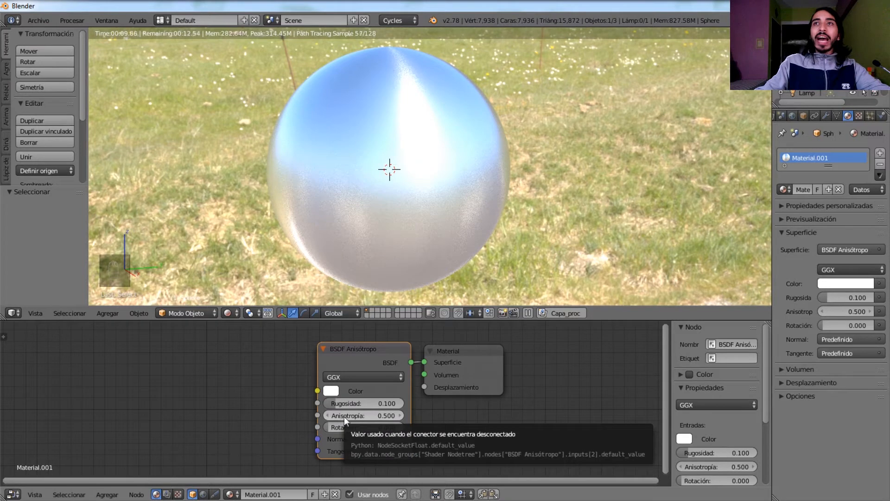
- Set the Anisotropía value of the BSDF Anisótropo node to 0.8
{"action": "left_click", "coordinate": [382, 415]}
{"action": "key", "text": "BackSpace"}
{"action": "type", "text": "8"}
{"action": "key", "text": "Return"}
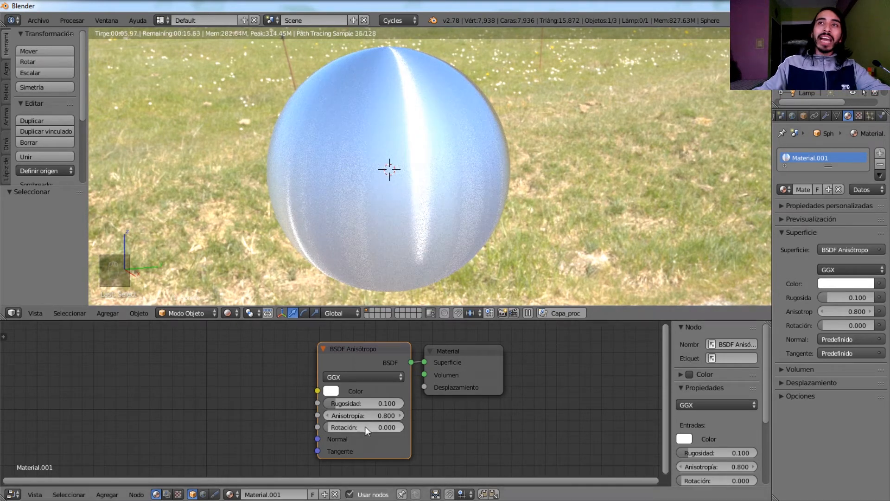
- Set the Rotación value of the BSDF Anisótropo node to about 0.178
{"action": "left_click_drag", "start_coordinate": [353, 427], "coordinate": [367, 427]}
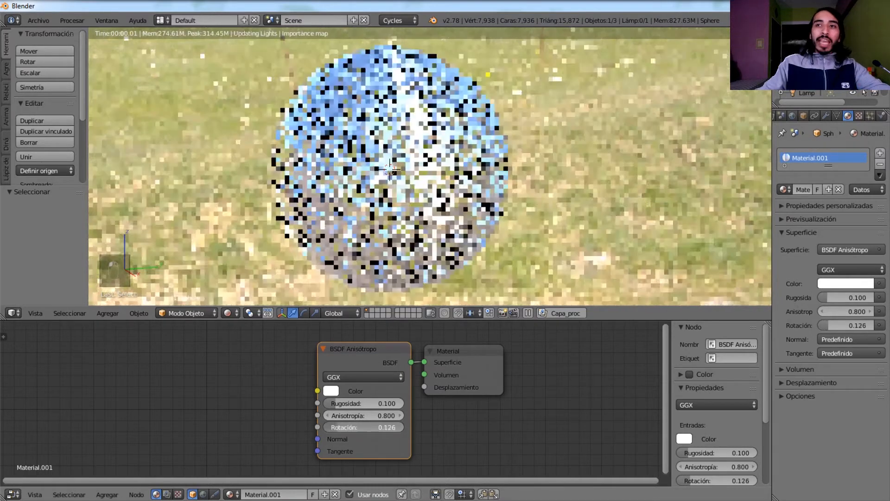
{"action": "left_click", "coordinate": [383, 427]}
{"action": "key", "text": "Return"}
{"action": "left_click", "coordinate": [354, 427]}
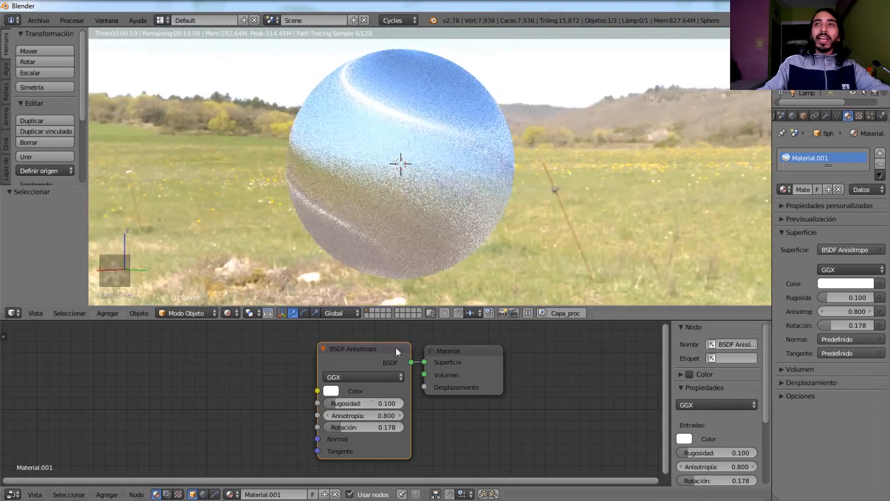
- Set the roughness of the BSDF Anisótropo node to 0.05 and inspect the reflections from other angles, including below
{"action": "left_click", "coordinate": [390, 403]}
{"action": "key", "text": "BackSpace"}
{"action": "type", "text": "0.05"}
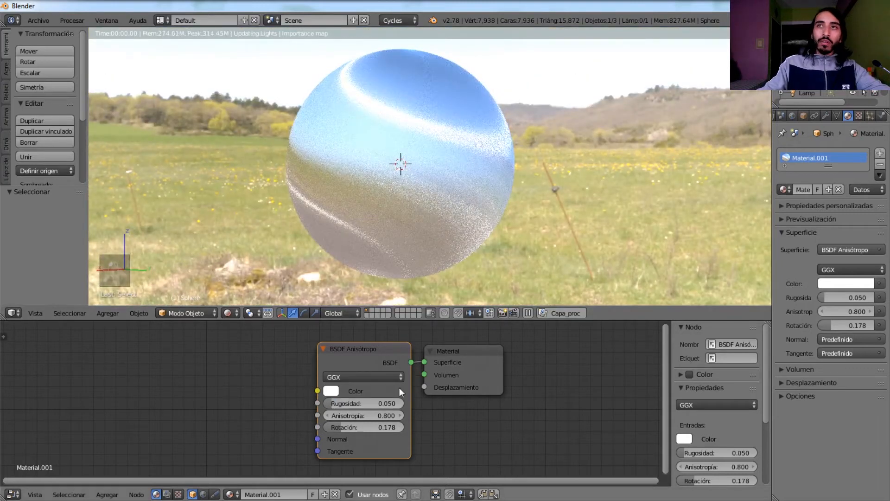
{"action": "key", "text": "Return"}
{"action": "middle_click_drag", "start_coordinate": [457, 160], "coordinate": [400, 187]}
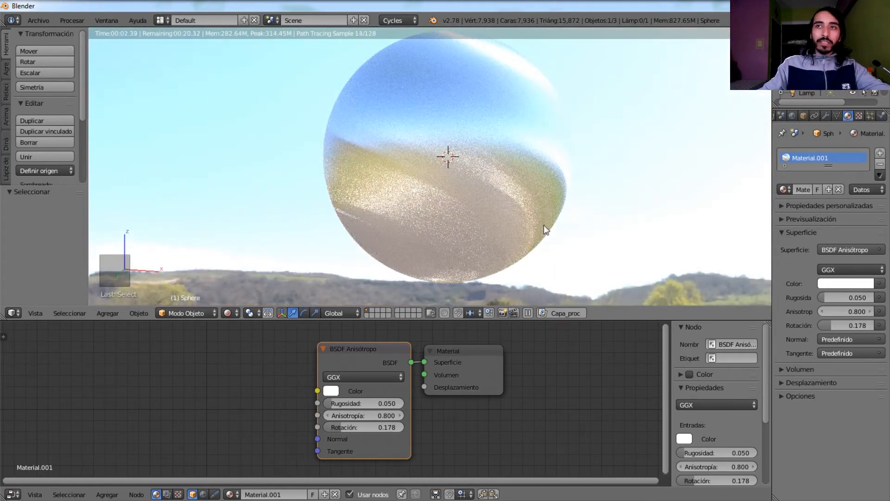
{"action": "middle_click_drag", "start_coordinate": [491, 211], "coordinate": [486, 417]}
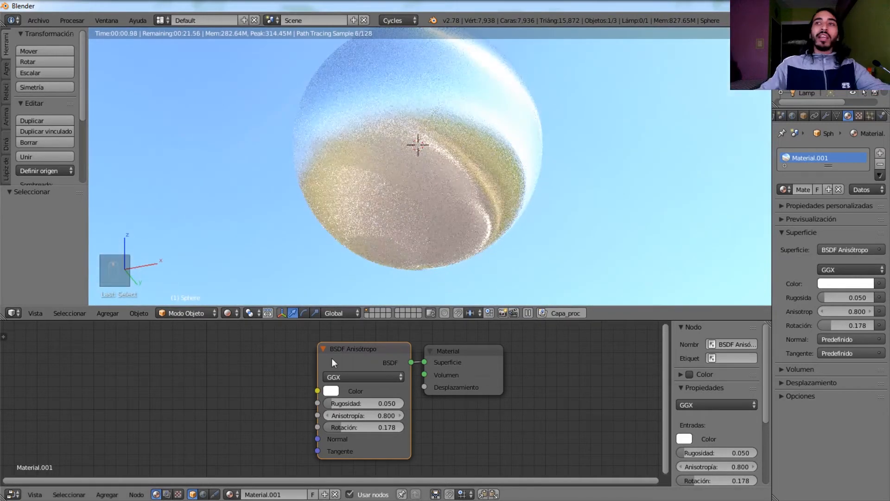
- Move the BSDF Anisótropo node away from the Material output and insert a Mezclar sombreadores node on the link between them
{"action": "key", "text": "g"}
{"action": "left_click", "coordinate": [309, 348]}
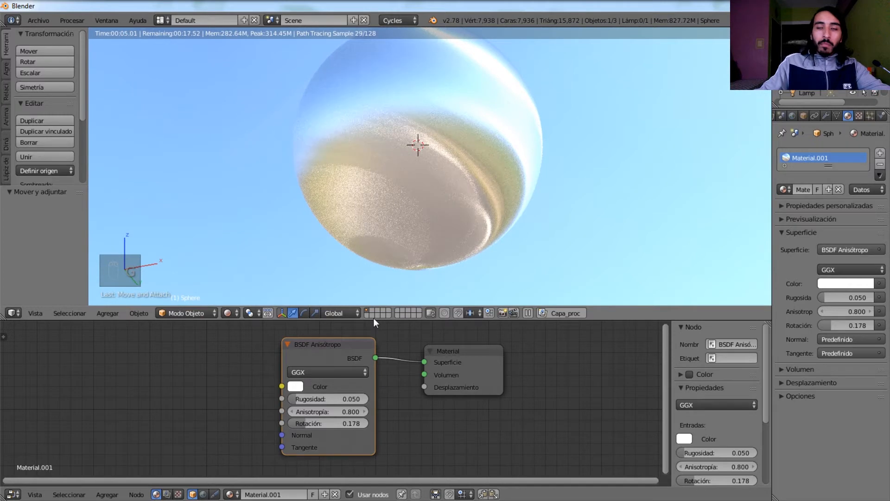
{"action": "left_click", "coordinate": [324, 347]}
{"action": "left_click", "coordinate": [853, 248]}
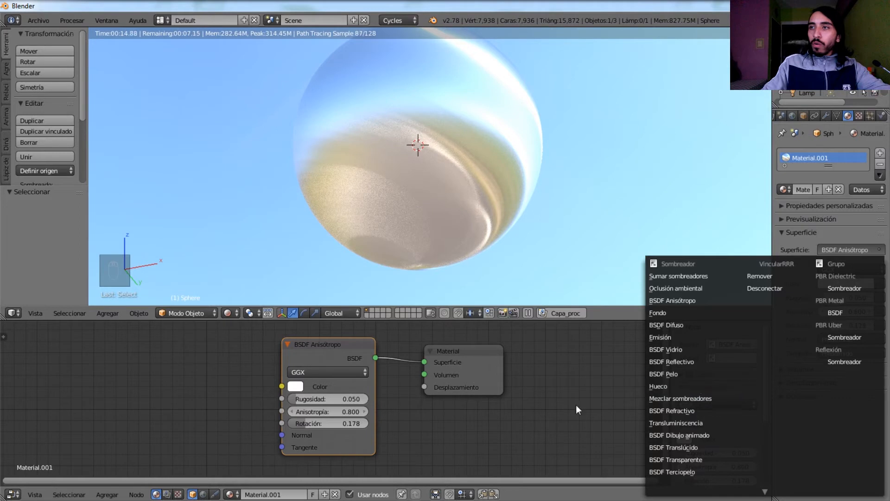
{"action": "key", "text": "g"}
{"action": "left_click", "coordinate": [221, 345]}
{"action": "key", "text": "shift+a"}
{"action": "mouse_move", "coordinate": [372, 364]}
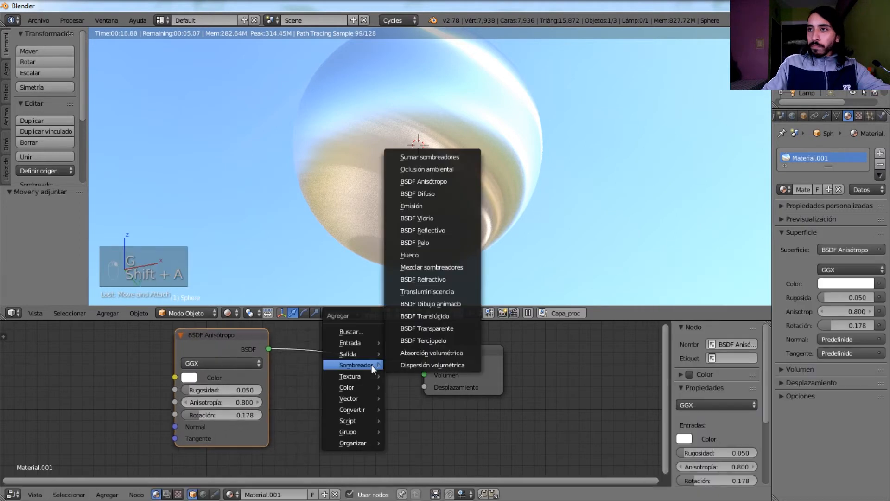
{"action": "left_click", "coordinate": [431, 267]}
{"action": "left_click", "coordinate": [340, 329]}
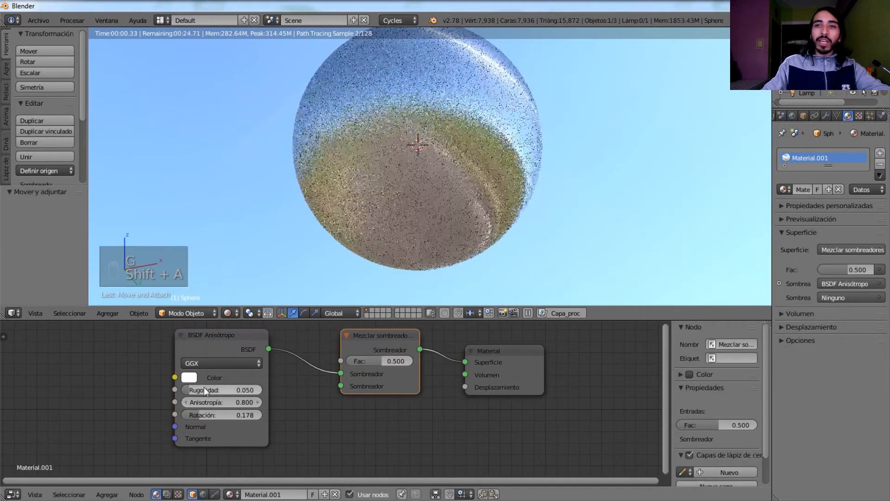
- Duplicate the BSDF Anisótropo node below the original and connect the copy to the second Sombreador input of the mix node
{"action": "right_click", "coordinate": [204, 387]}
{"action": "key", "text": "g"}
{"action": "left_click", "coordinate": [245, 347]}
{"action": "key", "text": "shift+d"}
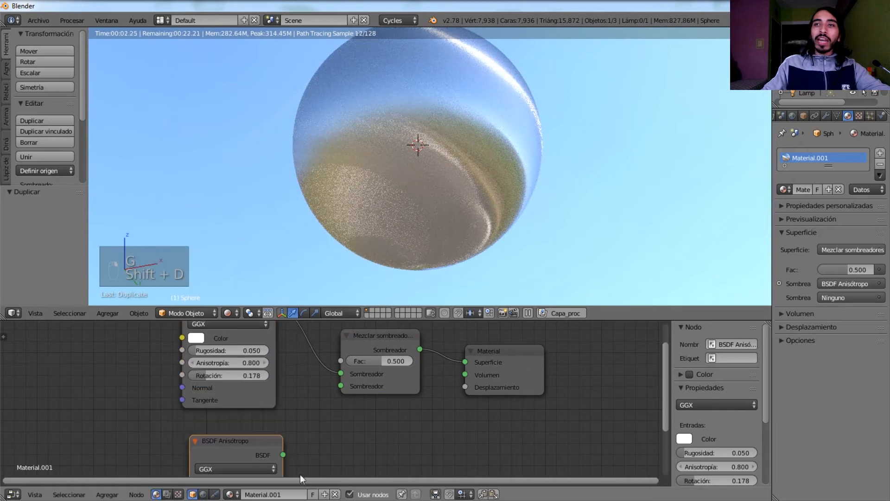
{"action": "left_click", "coordinate": [286, 452]}
{"action": "left_click_drag", "start_coordinate": [283, 455], "coordinate": [341, 385]}
{"action": "middle_click_drag", "start_coordinate": [337, 417], "coordinate": [387, 359]}
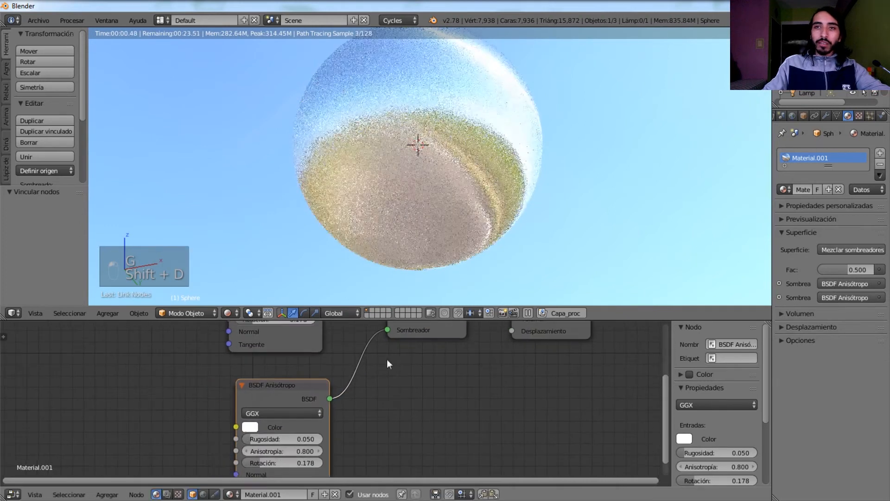
- Color the duplicated BSDF Anisótropo node pinkish red, with R 1.000, V 0.052 and A 0.156
{"action": "left_click", "coordinate": [250, 427]}
{"action": "left_click", "coordinate": [316, 292]}
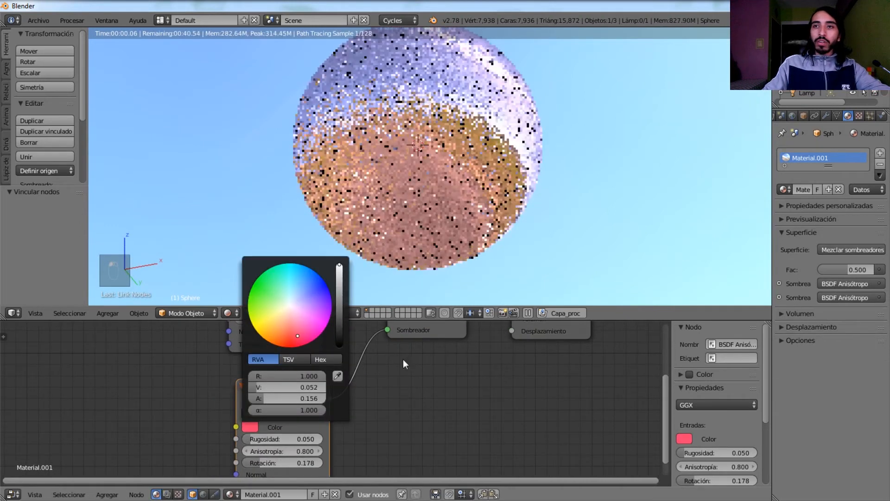
{"action": "scroll", "coordinate": [315, 390], "scroll_direction": "down", "scroll_amount": 2}
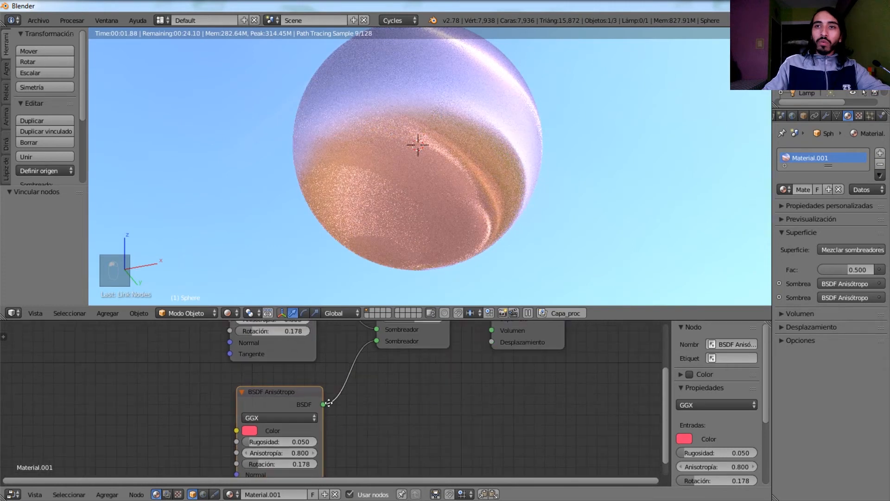
- Delete the mix node and the duplicated shader, widen the remaining BSDF Anisótropo node, and reconnect it to the Material's Superficie input
{"action": "left_click", "coordinate": [297, 397]}
{"action": "left_click", "coordinate": [408, 343], "text": "shift"}
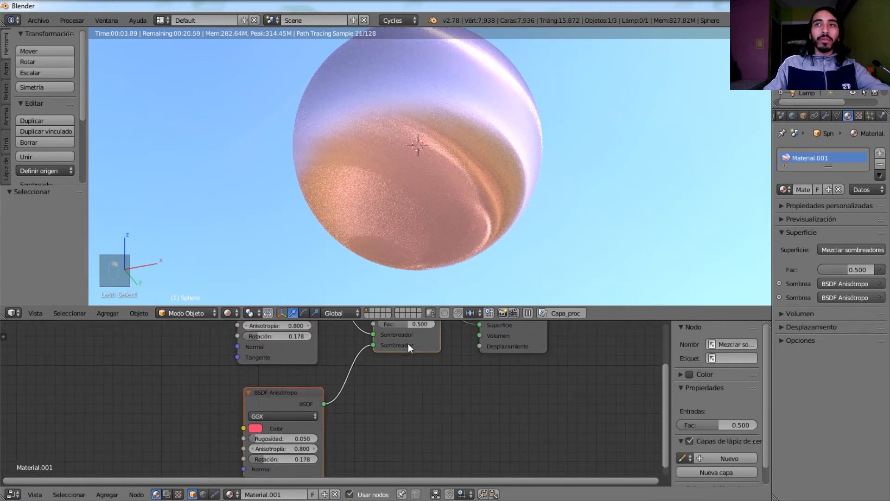
{"action": "key", "text": "x"}
{"action": "key", "text": "ctrl+z"}
{"action": "key", "text": "ctrl+z"}
{"action": "key", "text": "ctrl+z"}
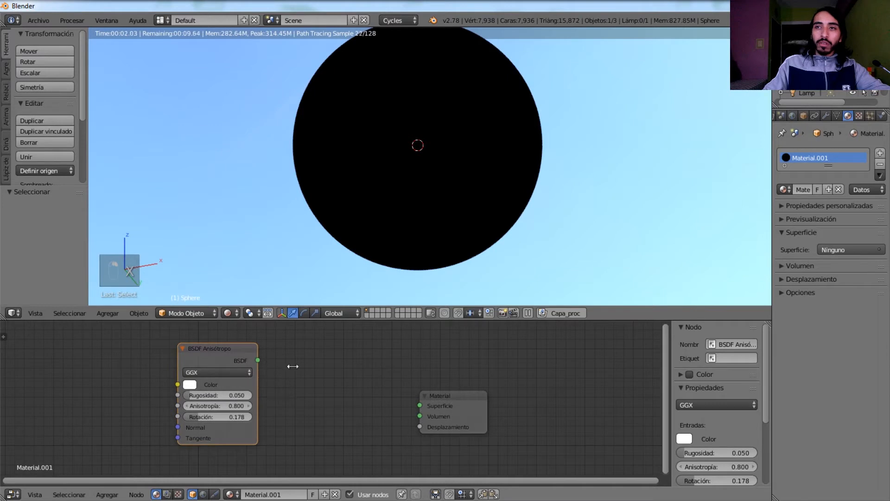
{"action": "left_click_drag", "start_coordinate": [343, 411], "coordinate": [336, 411]}
{"action": "left_click_drag", "start_coordinate": [337, 360], "coordinate": [420, 406]}
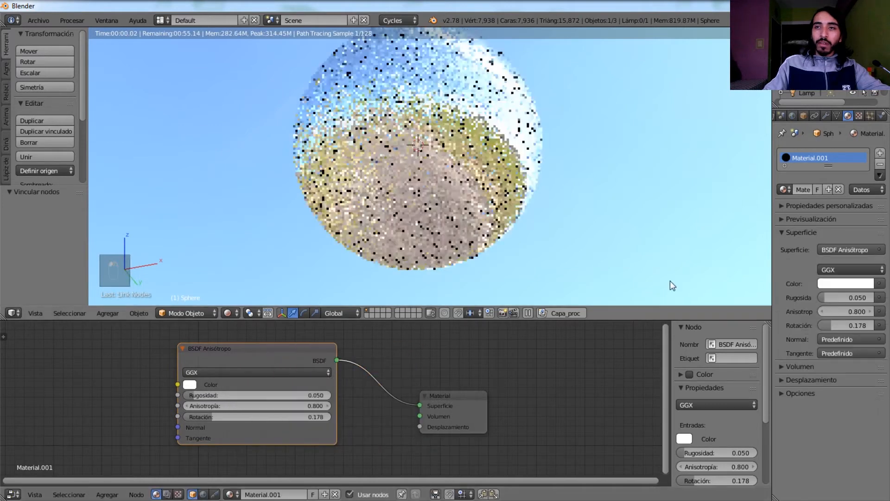
- Change the surface shader to BSDF Translúcido and inspect the sphere from another angle
{"action": "left_click", "coordinate": [872, 249]}
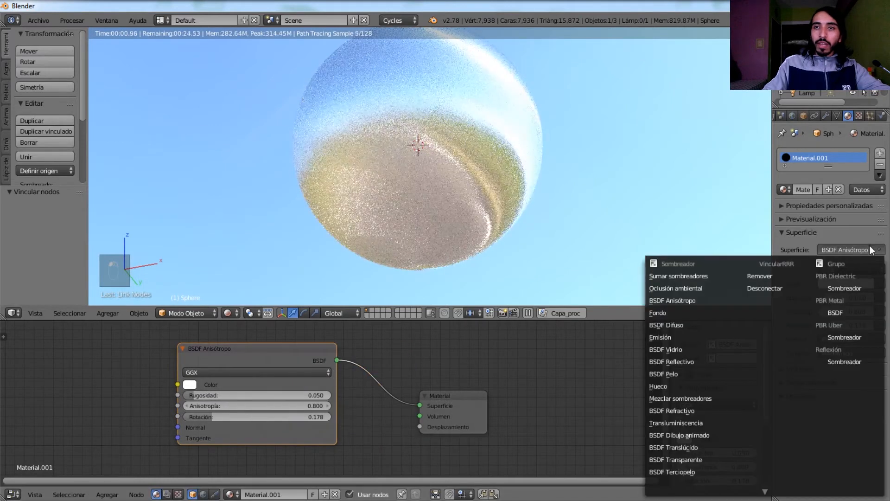
{"action": "left_click", "coordinate": [691, 446]}
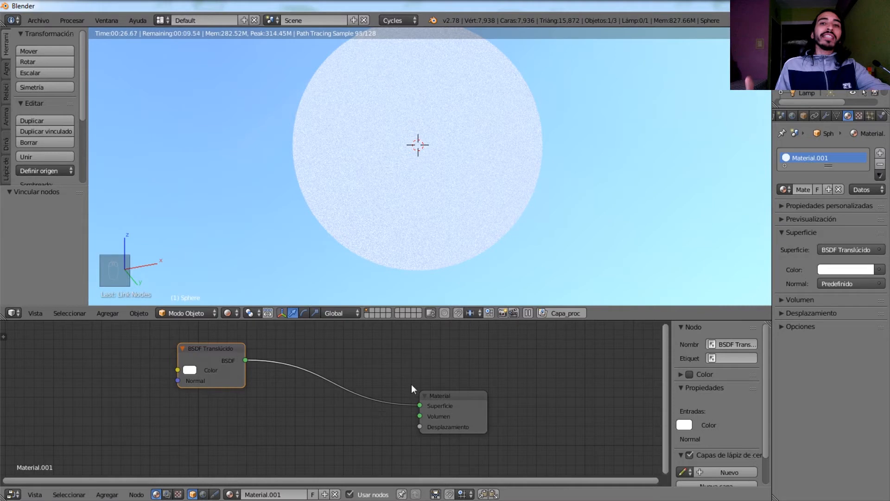
{"action": "middle_click_drag", "start_coordinate": [495, 142], "coordinate": [467, 168]}
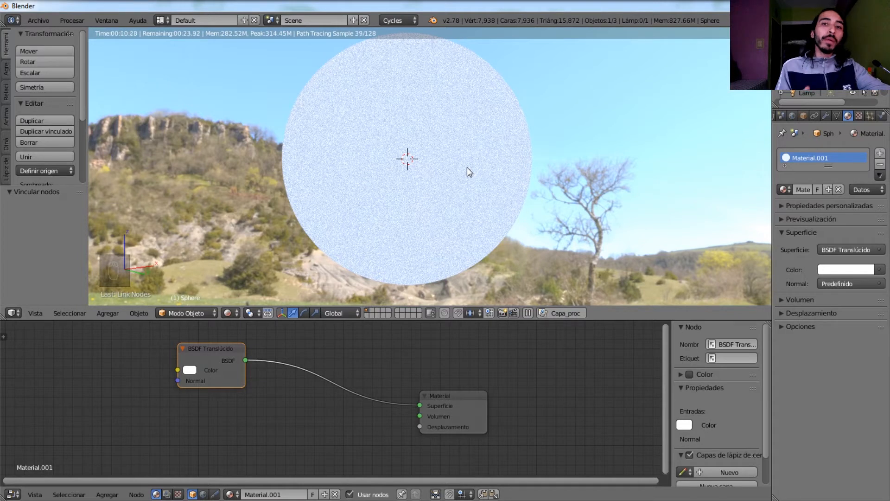
- Move the BSDF Translúcido node close to the Material output node, level with its Superficie input
{"action": "left_click", "coordinate": [238, 349]}
{"action": "key", "text": "g"}
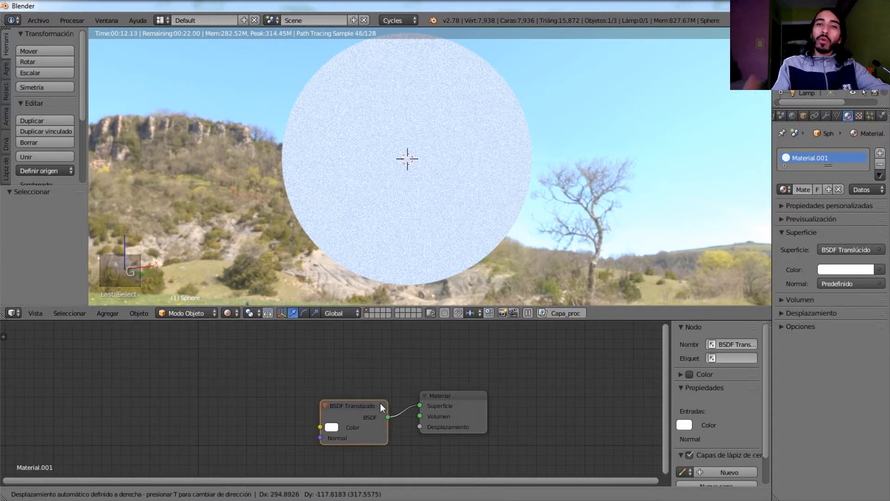
{"action": "left_click", "coordinate": [367, 389]}
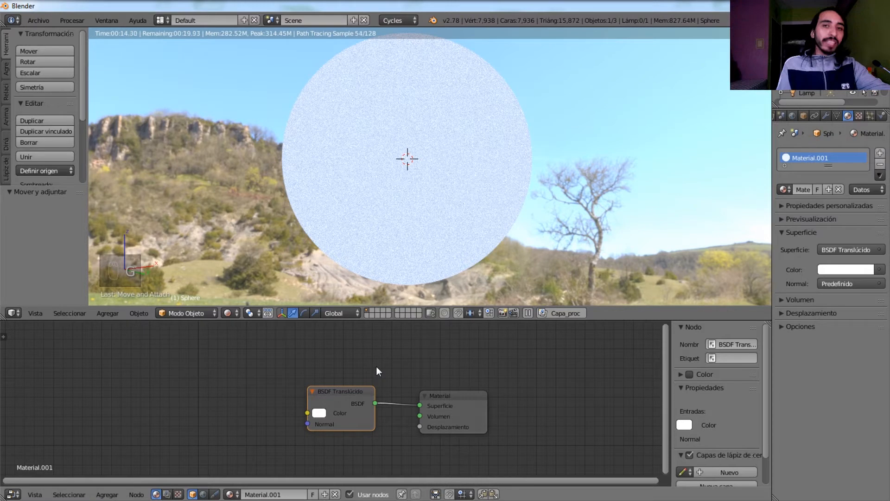
{"action": "left_click_drag", "start_coordinate": [353, 409], "coordinate": [354, 411]}
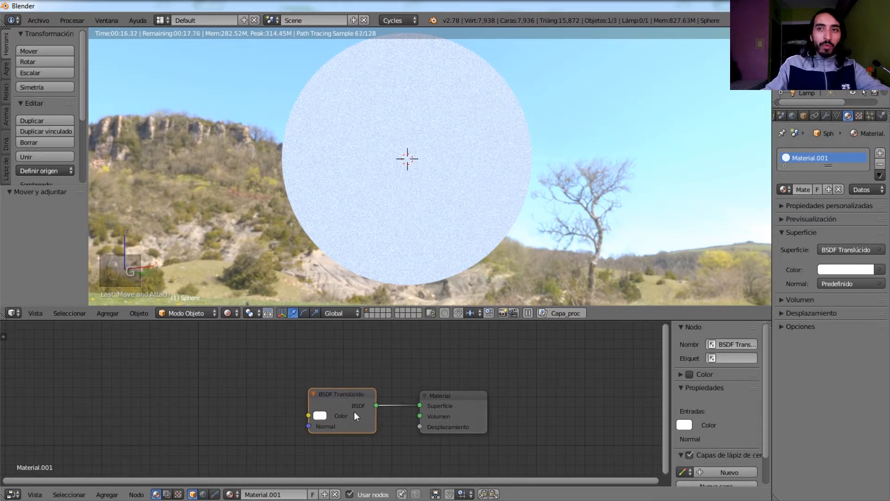
- Change the surface shader to BSDF Transparente and set its color to red
{"action": "left_click", "coordinate": [878, 249]}
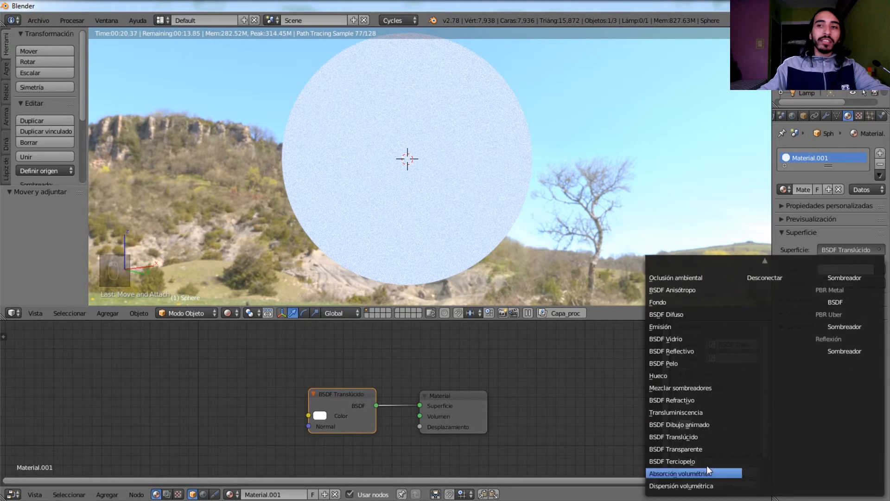
{"action": "left_click", "coordinate": [686, 449]}
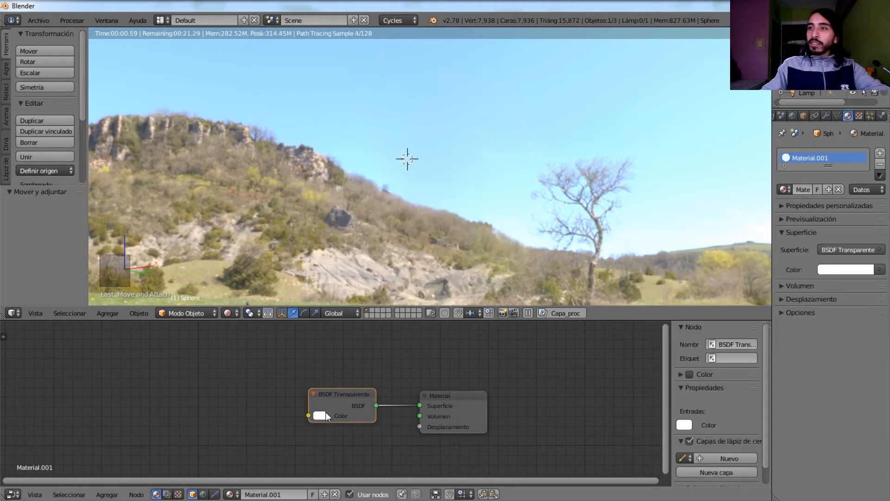
{"action": "left_click", "coordinate": [321, 414]}
{"action": "left_click", "coordinate": [357, 340]}
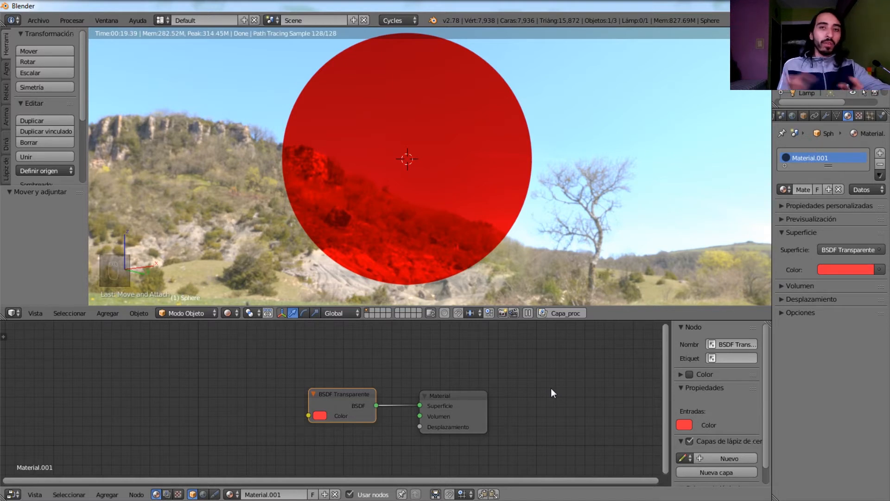
- Try deleting the BSDF Transparente node, collapse the Superficie settings, and undo the deletion
{"action": "left_click", "coordinate": [339, 375]}
{"action": "key", "text": "Delete"}
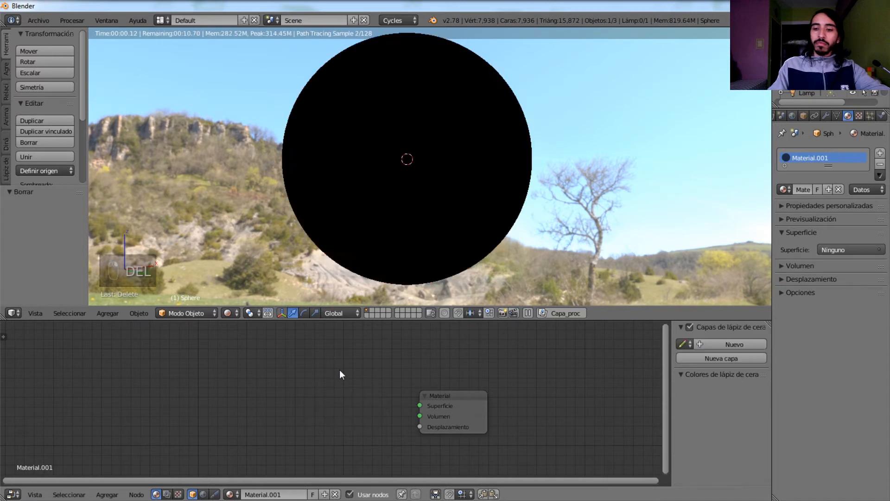
{"action": "left_click", "coordinate": [809, 232]}
{"action": "key", "text": "ctrl+z"}
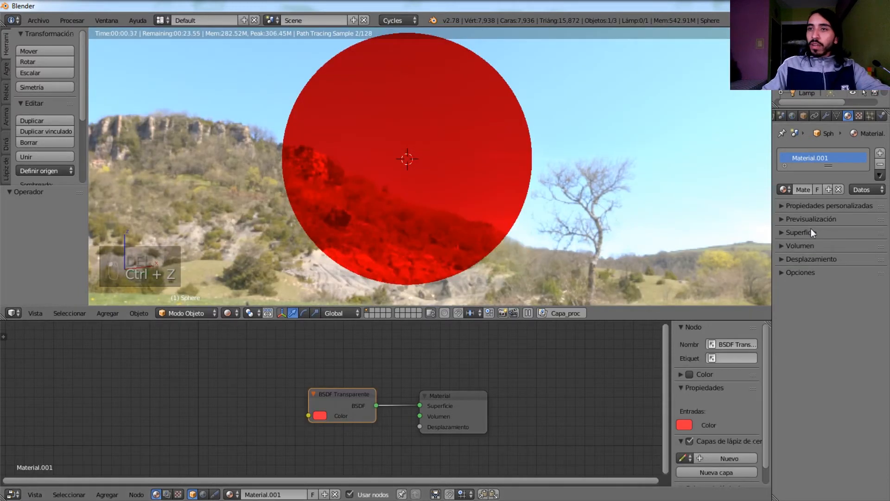
- Change the surface shader to BSDF Dibujo animado and set its component to Reflexión
{"action": "left_click", "coordinate": [811, 231]}
{"action": "left_click", "coordinate": [847, 250]}
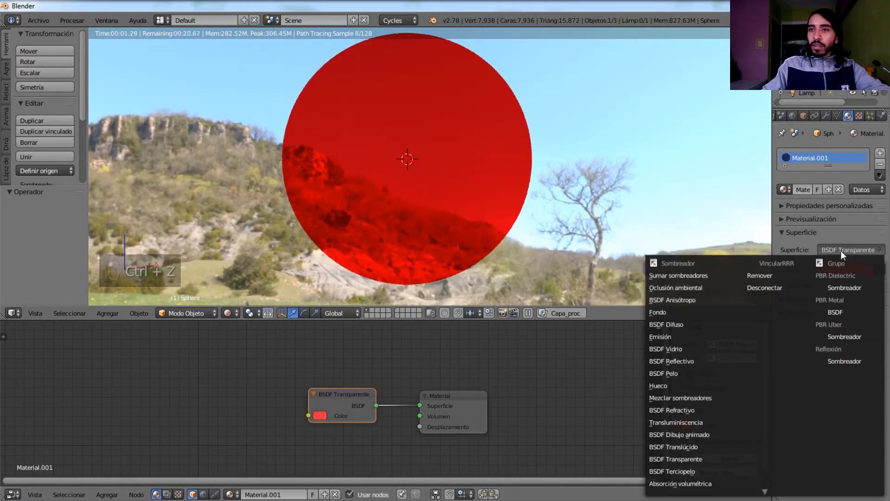
{"action": "left_click", "coordinate": [709, 433]}
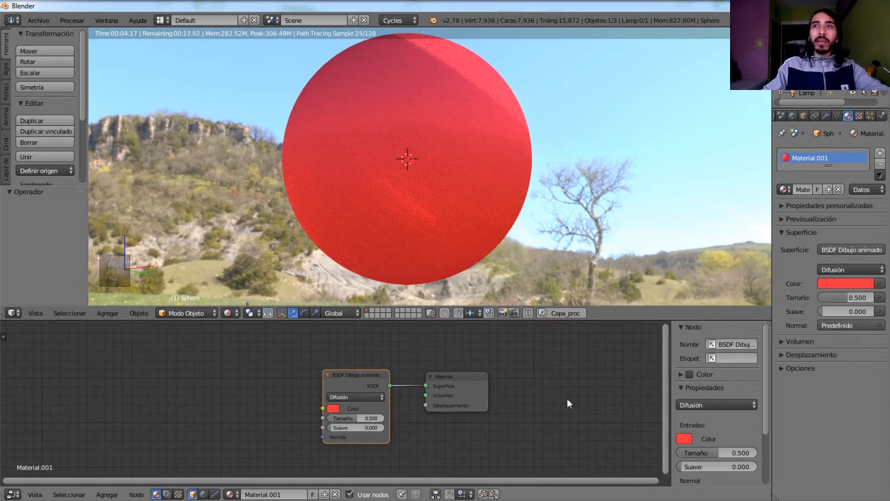
{"action": "left_click", "coordinate": [361, 397]}
{"action": "left_click", "coordinate": [364, 376]}
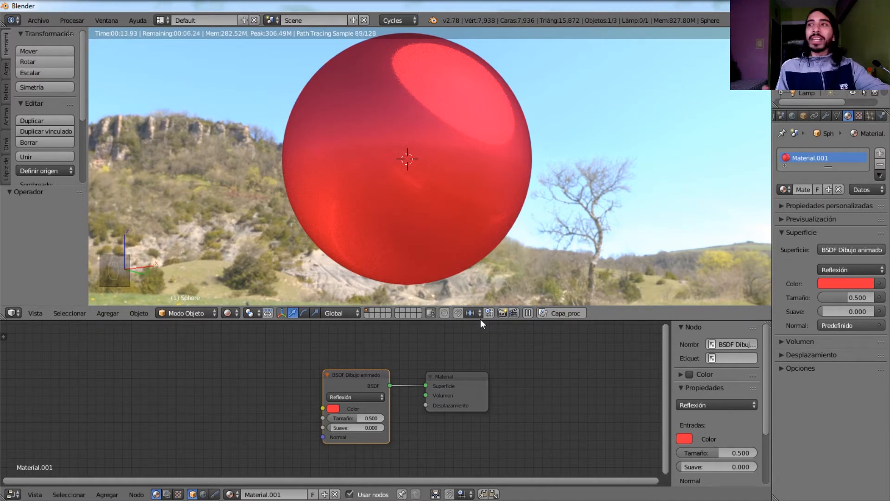
{"action": "right_click", "coordinate": [433, 253]}
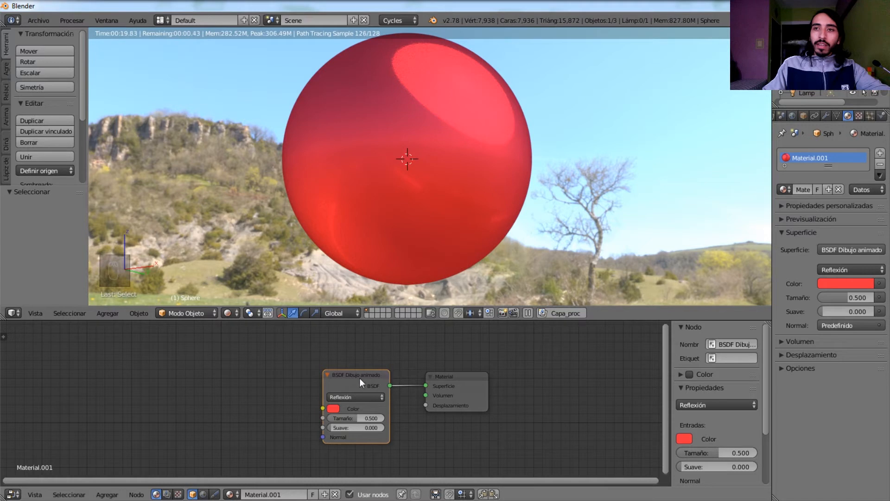
- Change the surface shader to BSDF Pelo and inspect the sphere's surface up close
{"action": "left_click", "coordinate": [852, 250]}
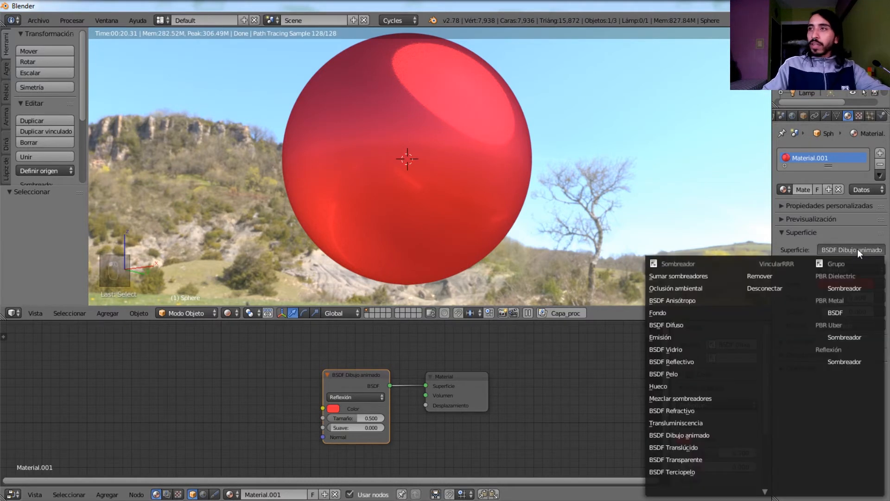
{"action": "left_click", "coordinate": [697, 375]}
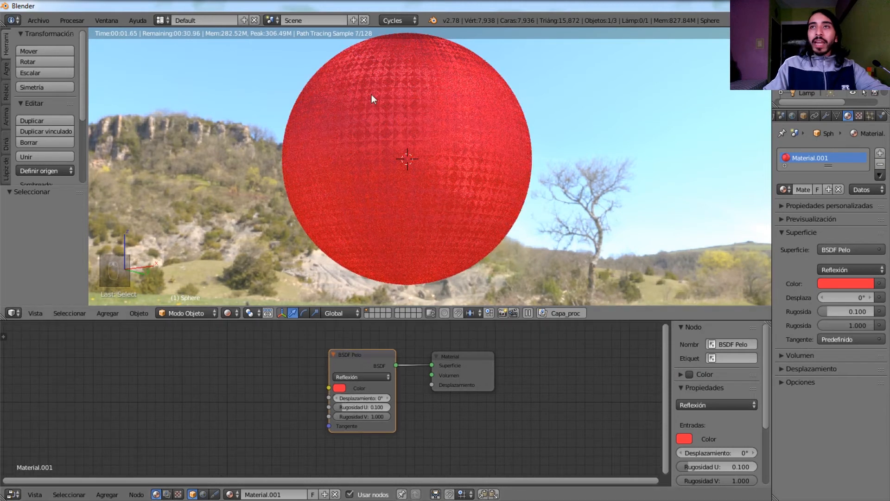
{"action": "scroll", "coordinate": [406, 179], "scroll_direction": "up", "scroll_amount": 3}
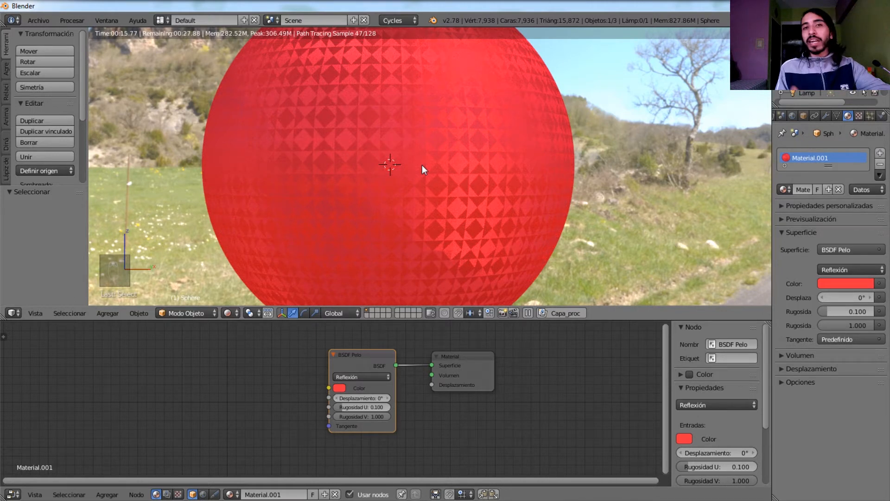
- Change the surface shader to Hueco
{"action": "left_click", "coordinate": [845, 249]}
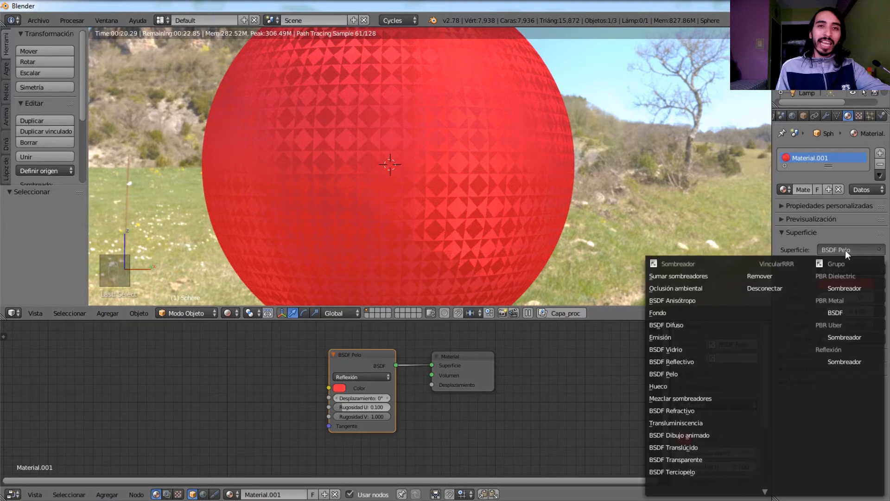
{"action": "left_click", "coordinate": [658, 386]}
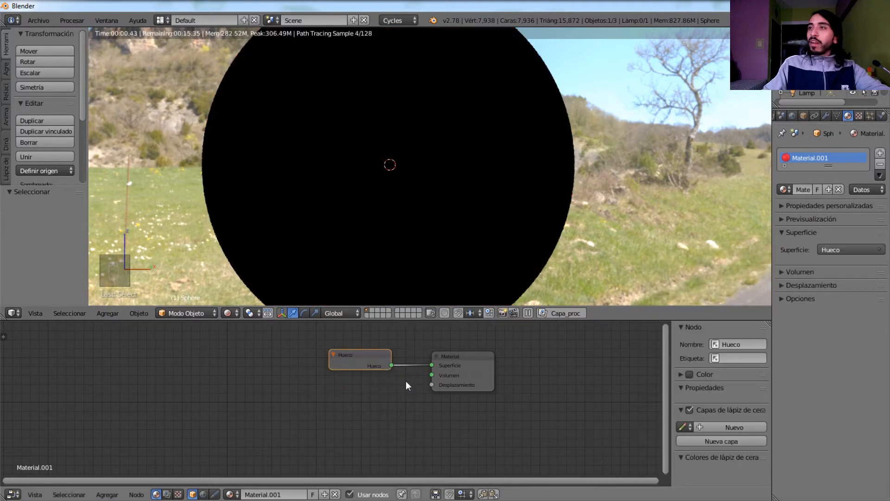
{"action": "middle_click_drag", "start_coordinate": [405, 381], "coordinate": [378, 413]}
- Look through the render, scene and render layer settings, including the Pasadas options, and widen the properties area
{"action": "left_click", "coordinate": [794, 114]}
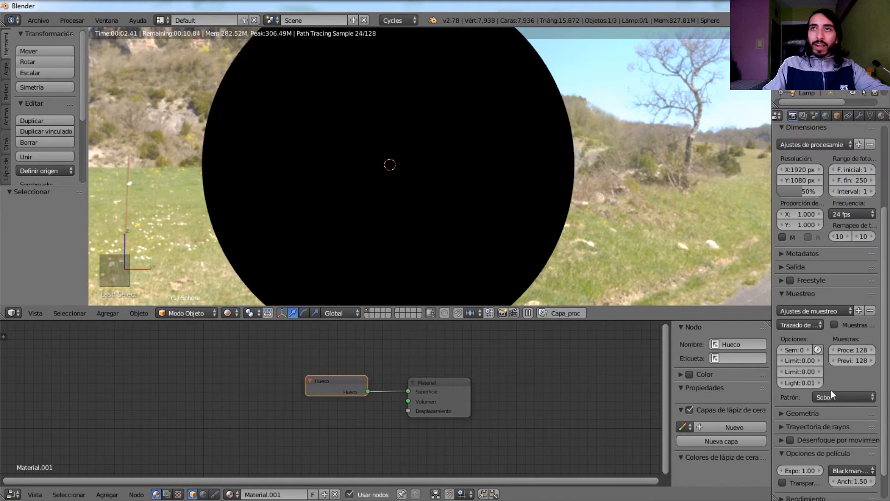
{"action": "left_click", "coordinate": [806, 452]}
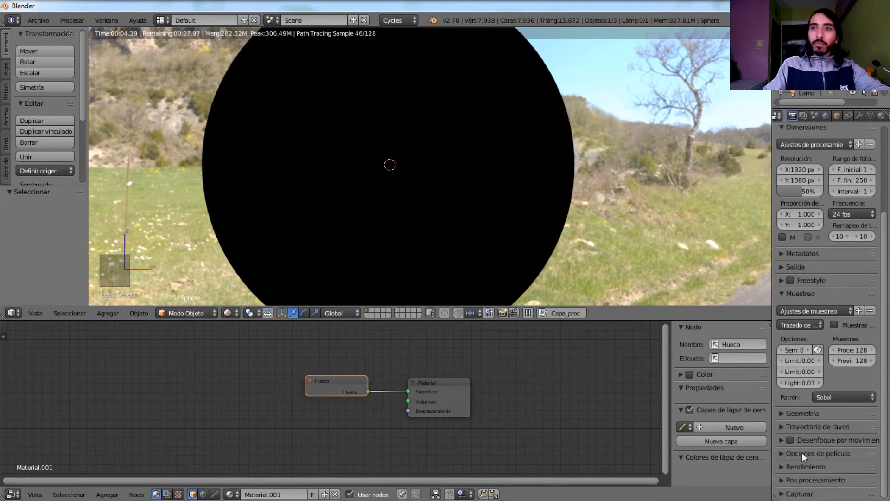
{"action": "left_click", "coordinate": [812, 116]}
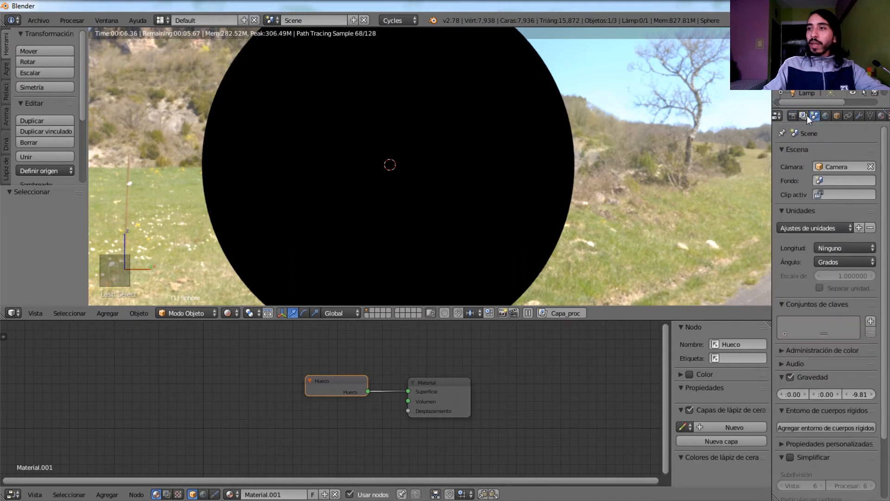
{"action": "left_click", "coordinate": [813, 378]}
{"action": "left_click", "coordinate": [812, 437]}
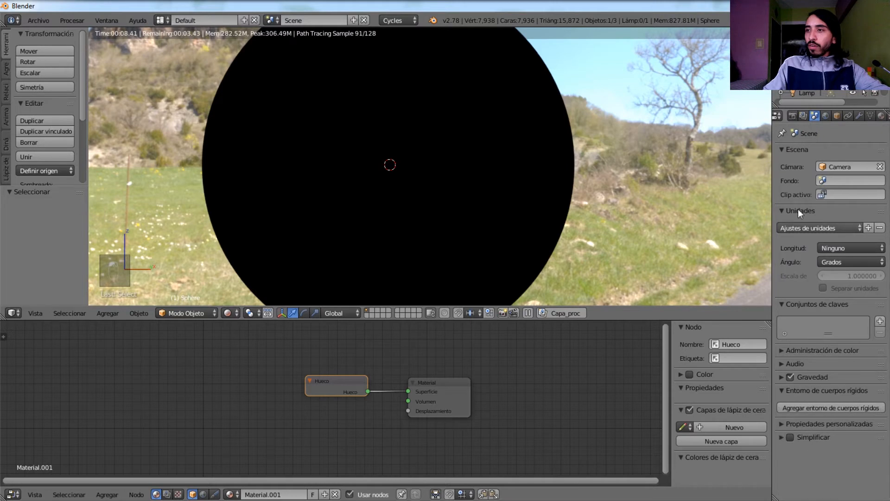
{"action": "left_click", "coordinate": [805, 117]}
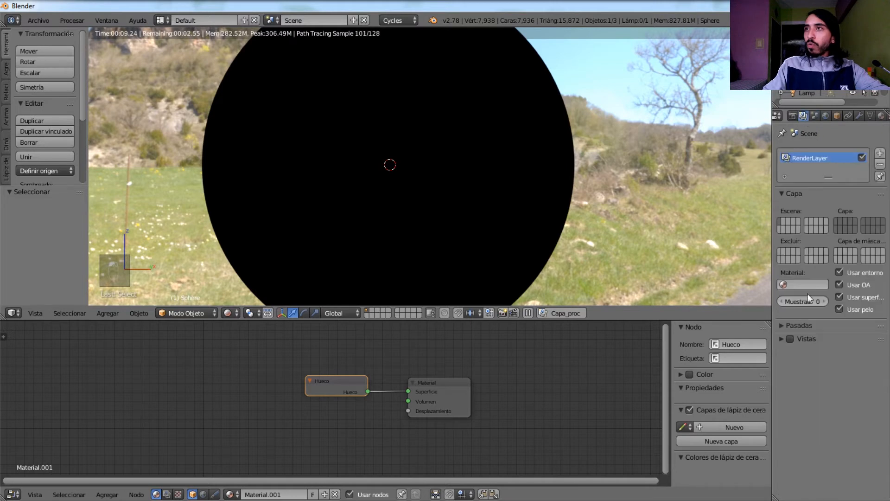
{"action": "left_click", "coordinate": [807, 325]}
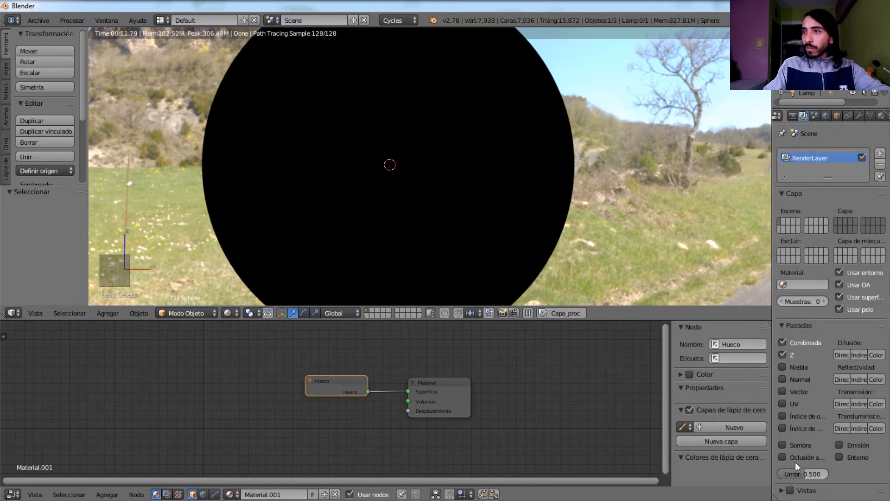
{"action": "left_click_drag", "start_coordinate": [772, 451], "coordinate": [736, 451]}
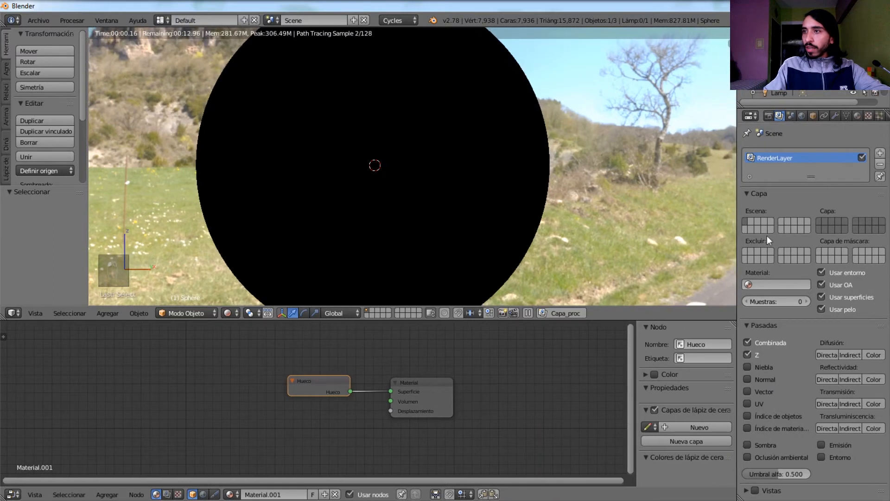
- Examine the scene's Simplificar, Audio and Administración de color settings, and view the whole sphere
{"action": "left_click", "coordinate": [793, 115]}
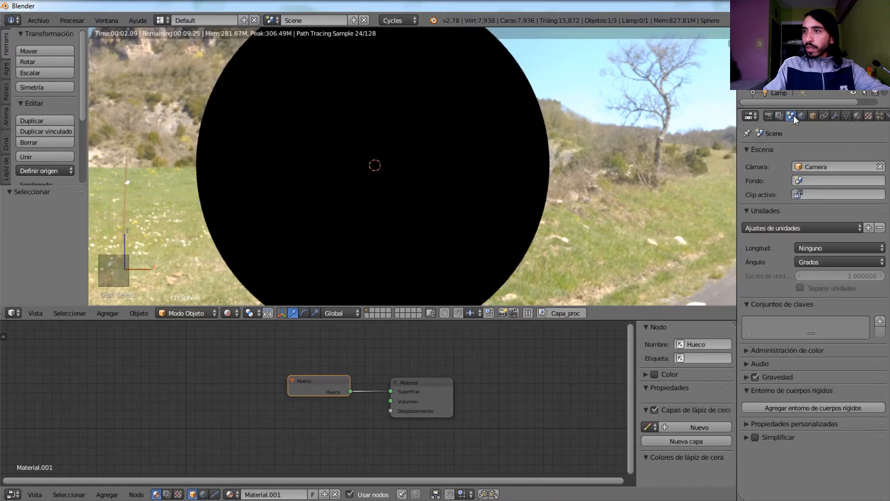
{"action": "left_click", "coordinate": [804, 435]}
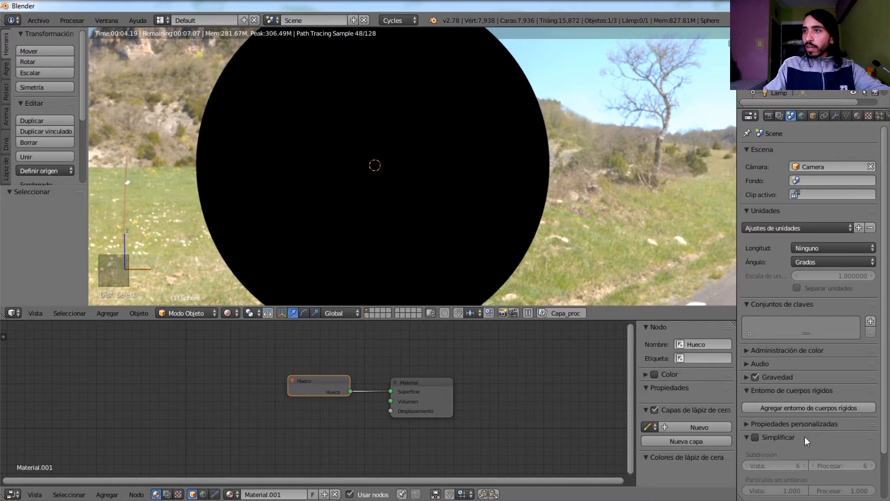
{"action": "left_click", "coordinate": [774, 363]}
{"action": "left_click", "coordinate": [774, 363]}
{"action": "left_click", "coordinate": [778, 352]}
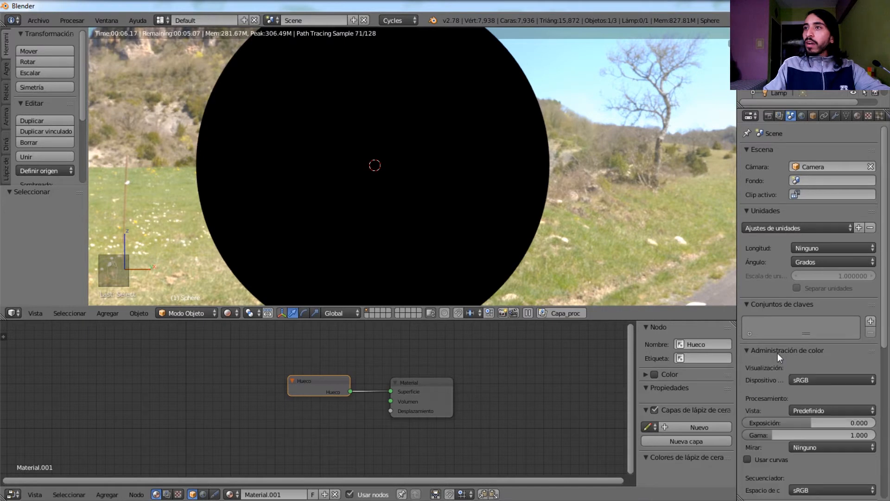
{"action": "scroll", "coordinate": [861, 407], "scroll_direction": "down", "scroll_amount": 2}
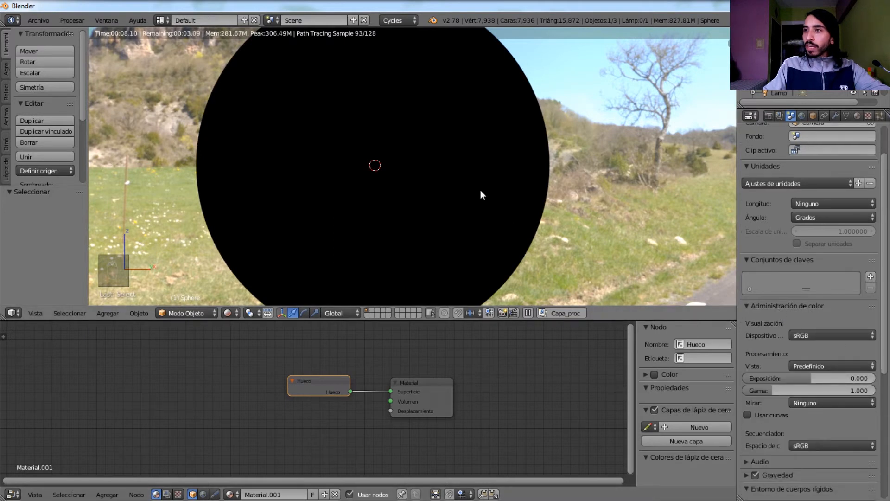
{"action": "scroll", "coordinate": [480, 190], "scroll_direction": "down", "scroll_amount": 5}
{"action": "scroll", "coordinate": [294, 160], "scroll_direction": "up", "scroll_amount": 4}
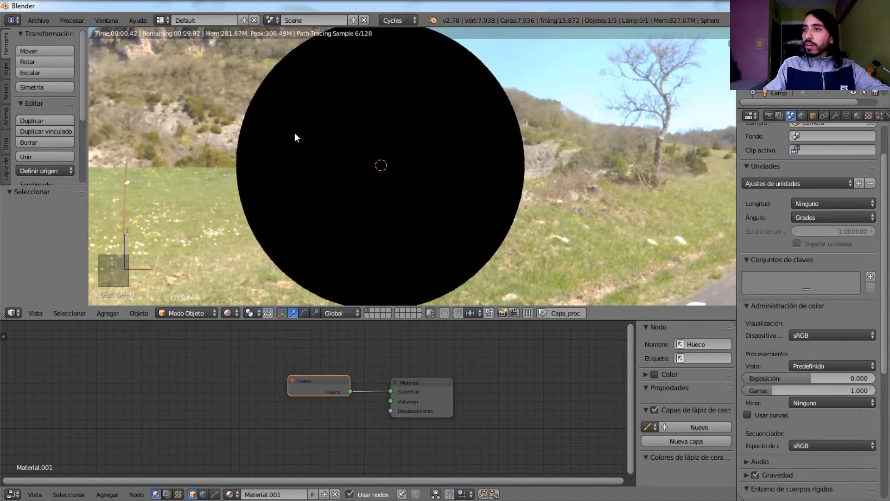
{"action": "scroll", "coordinate": [295, 131], "scroll_direction": "down", "scroll_amount": 1}
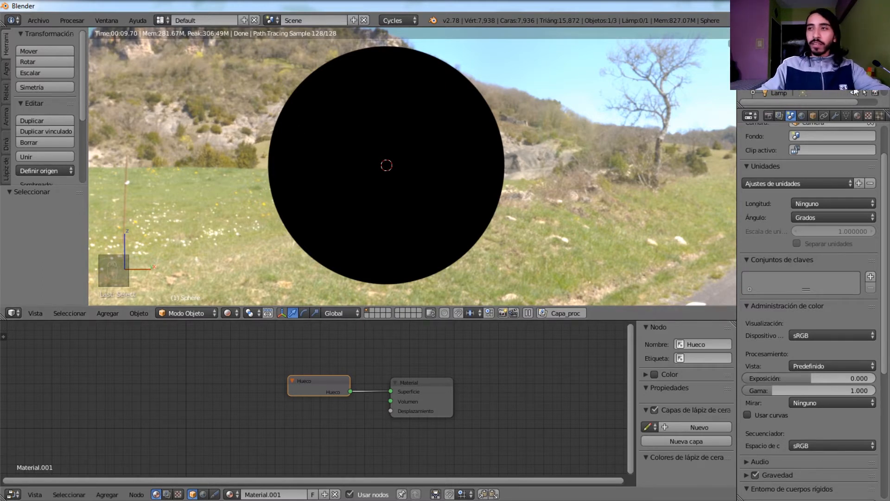
- Change the sphere material's surface shader to Fondo and darken its color to dark gray
{"action": "left_click", "coordinate": [858, 116]}
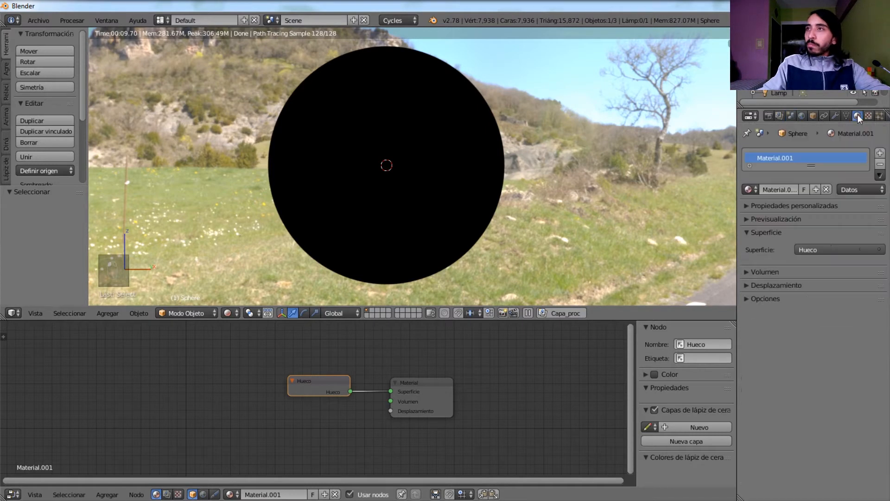
{"action": "left_click", "coordinate": [842, 236]}
{"action": "left_click", "coordinate": [841, 245]}
{"action": "left_click", "coordinate": [802, 262]}
{"action": "key", "text": "Escape"}
{"action": "left_click", "coordinate": [780, 232]}
{"action": "left_click", "coordinate": [837, 249]}
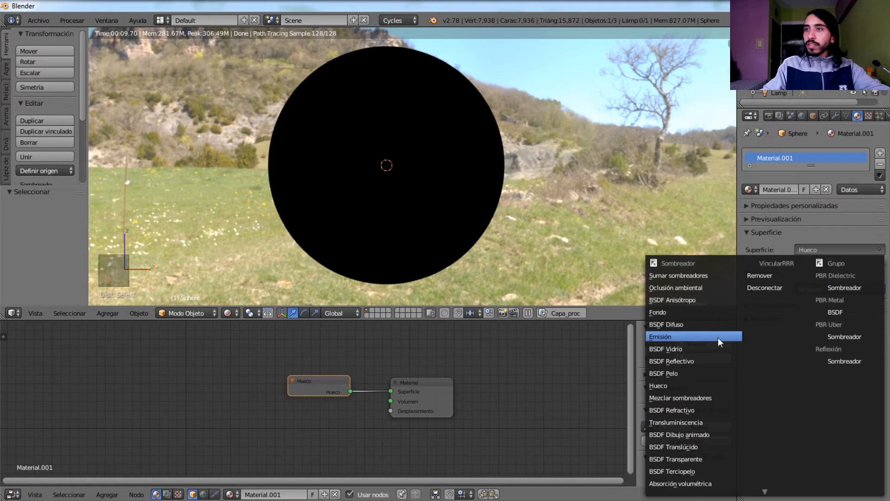
{"action": "left_click", "coordinate": [686, 310]}
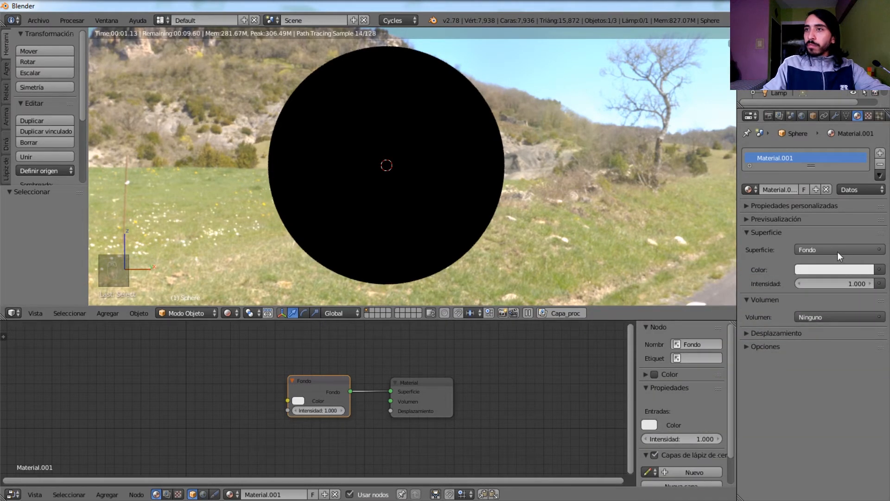
{"action": "left_click", "coordinate": [835, 268]}
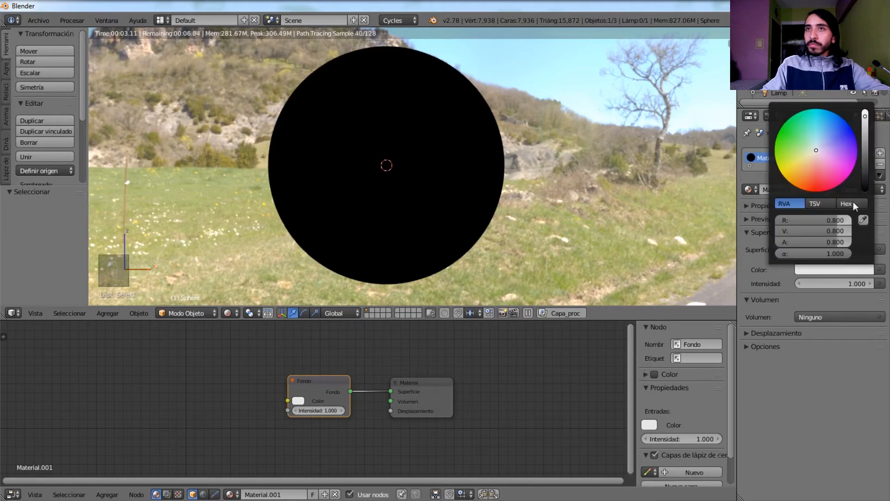
{"action": "left_click", "coordinate": [859, 169]}
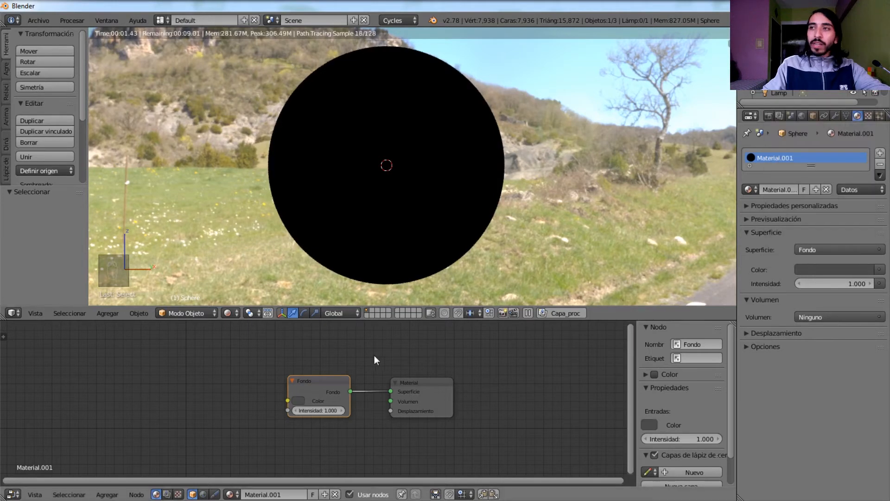
- Refresh the rendered preview by toggling the viewport shading, and change the surface shader to Oclusión ambiental
{"action": "key", "text": "z"}
{"action": "key", "text": "z"}
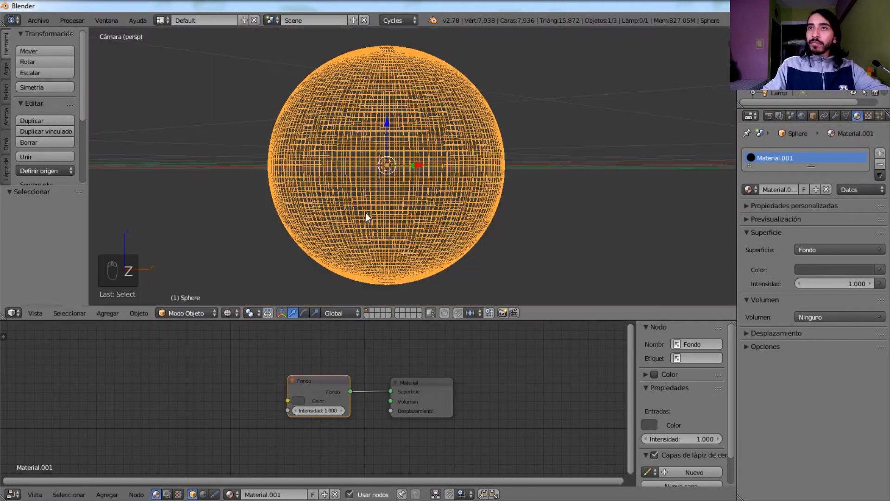
{"action": "left_click", "coordinate": [228, 313]}
{"action": "left_click", "coordinate": [246, 237]}
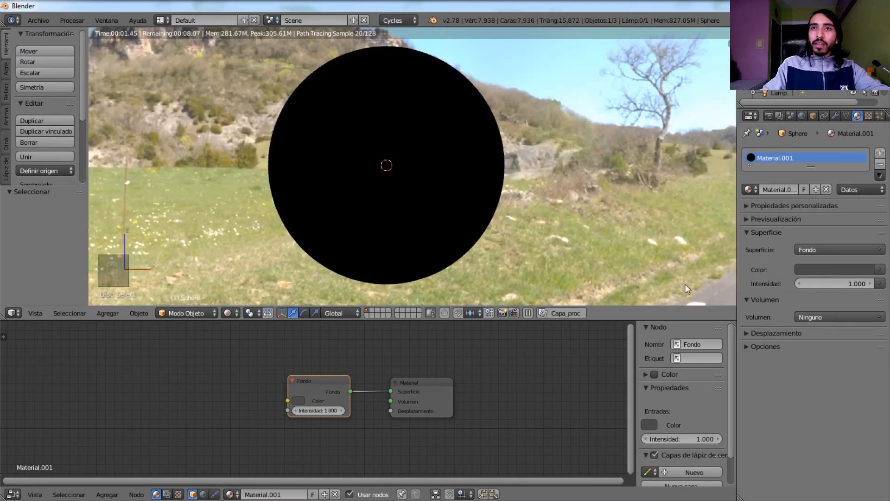
{"action": "left_click", "coordinate": [847, 249]}
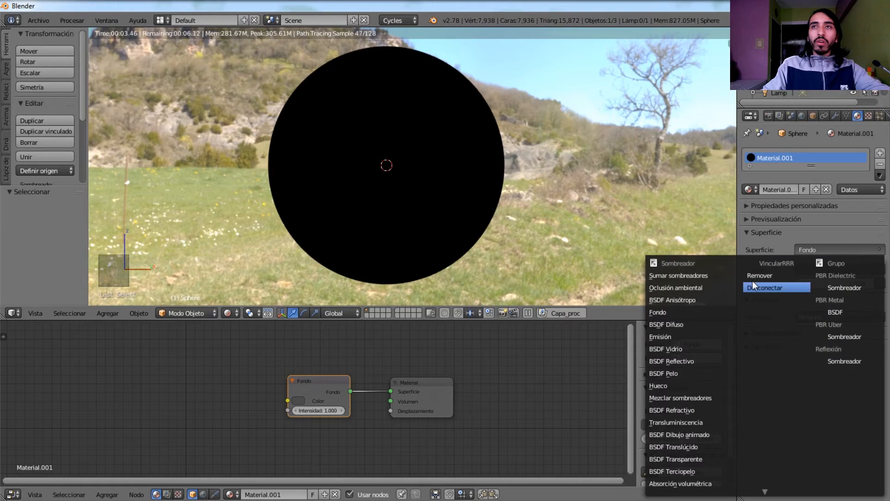
{"action": "left_click", "coordinate": [697, 287]}
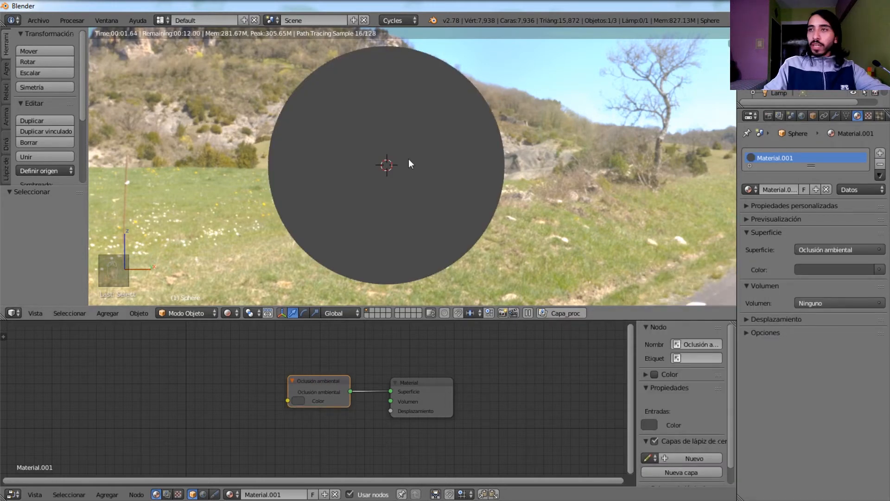
- Add a Mona mesh to the scene and scale it up by about 3.58
{"action": "key", "text": "shift+a"}
{"action": "mouse_move", "coordinate": [415, 181]}
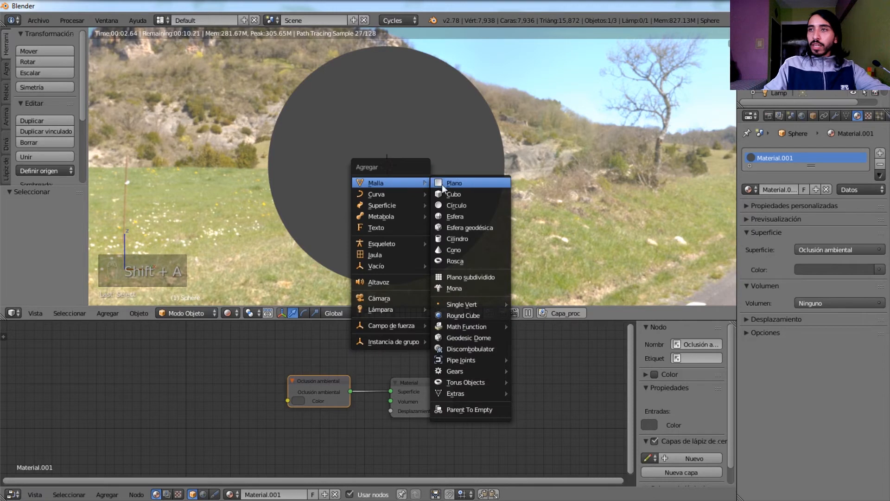
{"action": "left_click", "coordinate": [455, 288]}
{"action": "key", "text": "s"}
{"action": "left_click", "coordinate": [708, 308]}
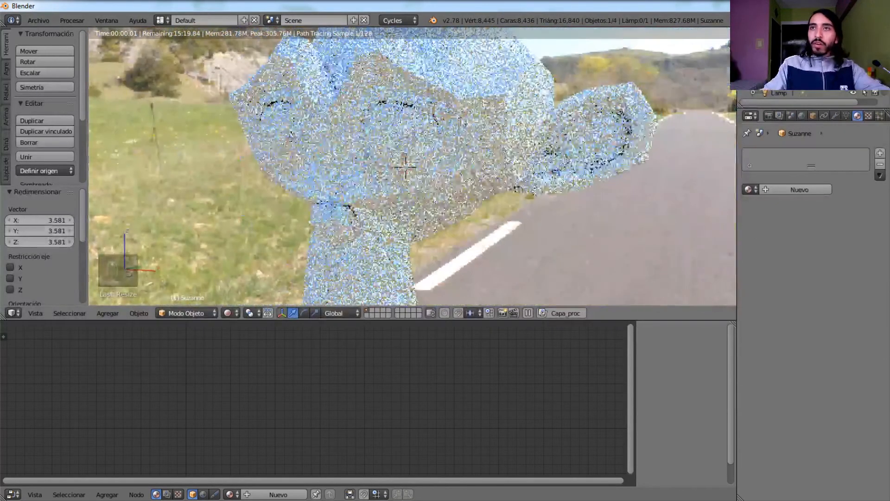
- Add a Subdividir superficie modifier with 3 viewport subdivisions to the monkey, and apply smooth (Suave) shading to it
{"action": "left_click", "coordinate": [832, 116]}
{"action": "left_click", "coordinate": [815, 153]}
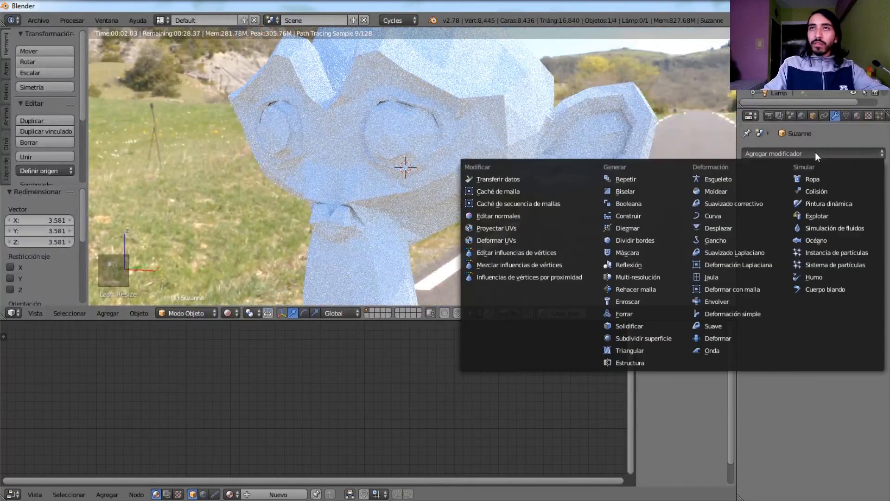
{"action": "left_click", "coordinate": [815, 152]}
{"action": "left_click", "coordinate": [780, 152]}
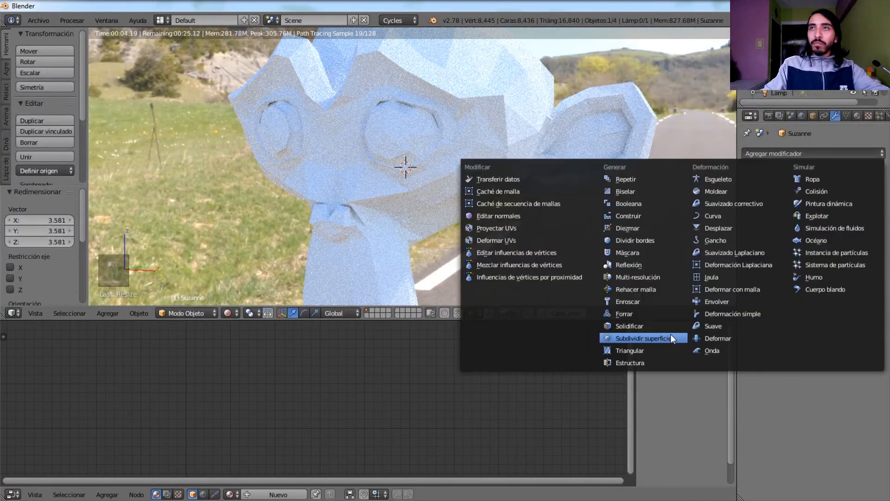
{"action": "left_click", "coordinate": [671, 338]}
{"action": "left_click", "coordinate": [808, 230]}
{"action": "left_click", "coordinate": [808, 230]}
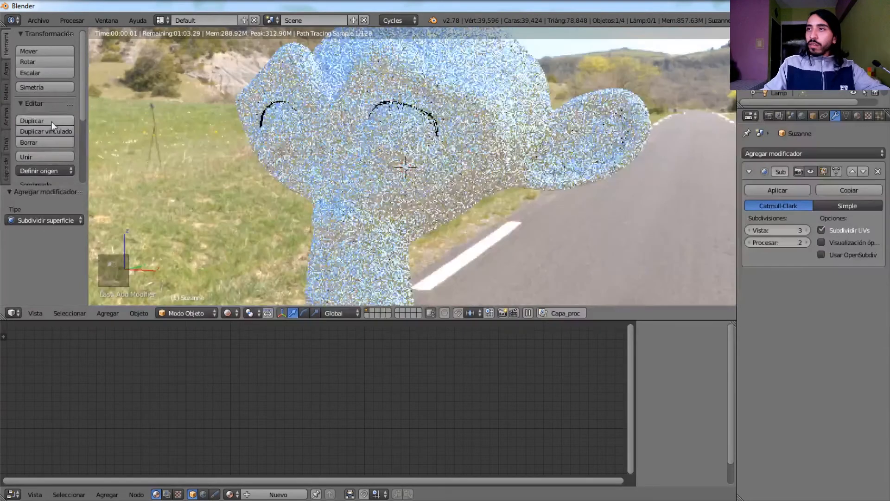
{"action": "scroll", "coordinate": [42, 139], "scroll_direction": "down", "scroll_amount": 3}
{"action": "left_click", "coordinate": [31, 128]}
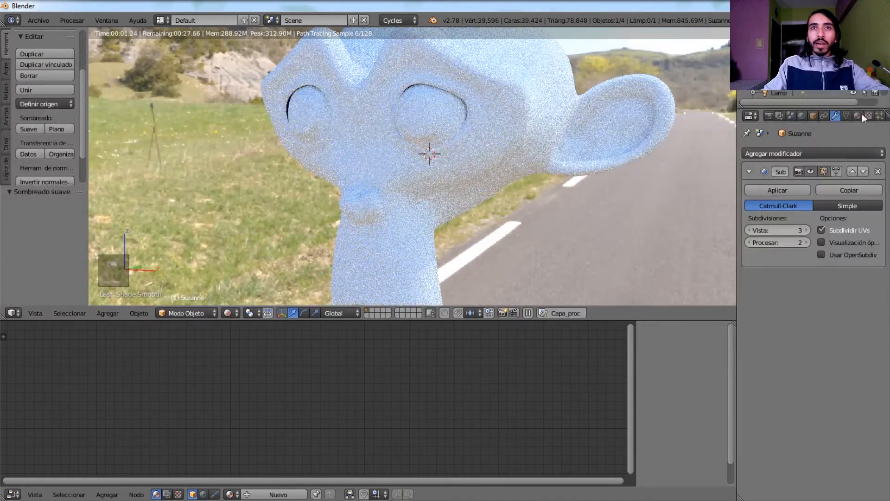
- Create a new material for the monkey with Oclusión ambiental as its surface shader, and inspect the render from other angles
{"action": "left_click", "coordinate": [857, 115]}
{"action": "left_click", "coordinate": [783, 190]}
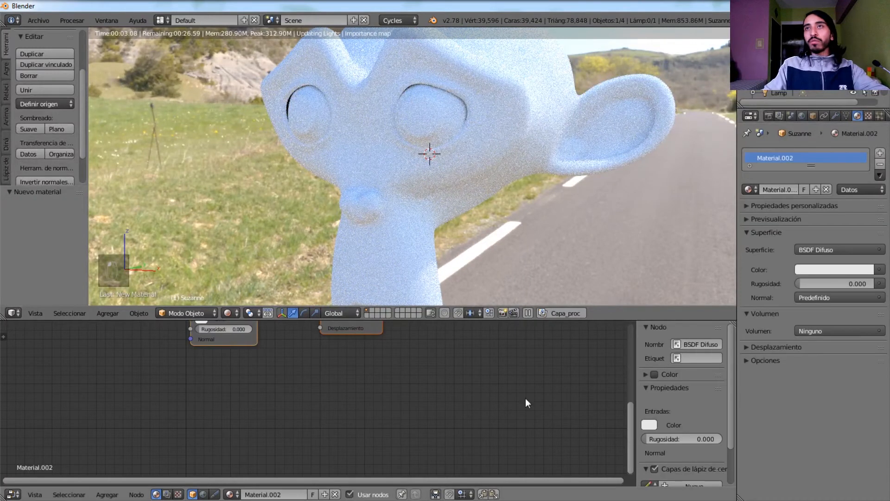
{"action": "left_click", "coordinate": [806, 252]}
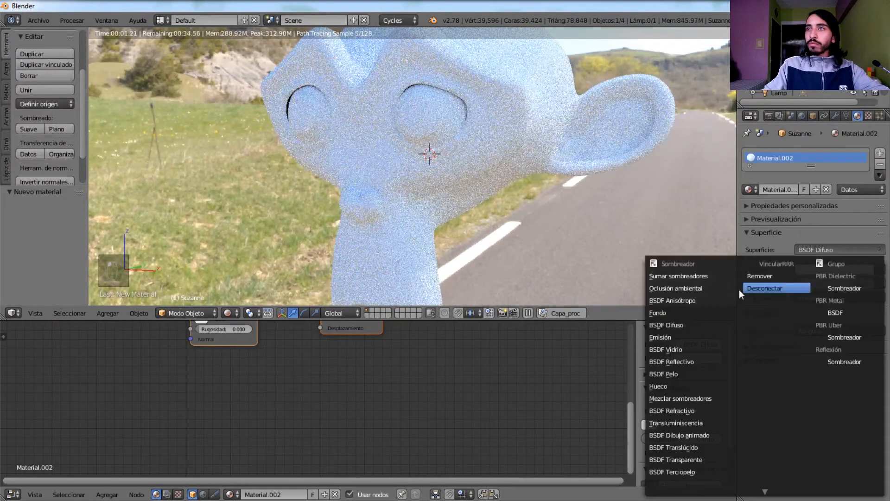
{"action": "left_click", "coordinate": [705, 290]}
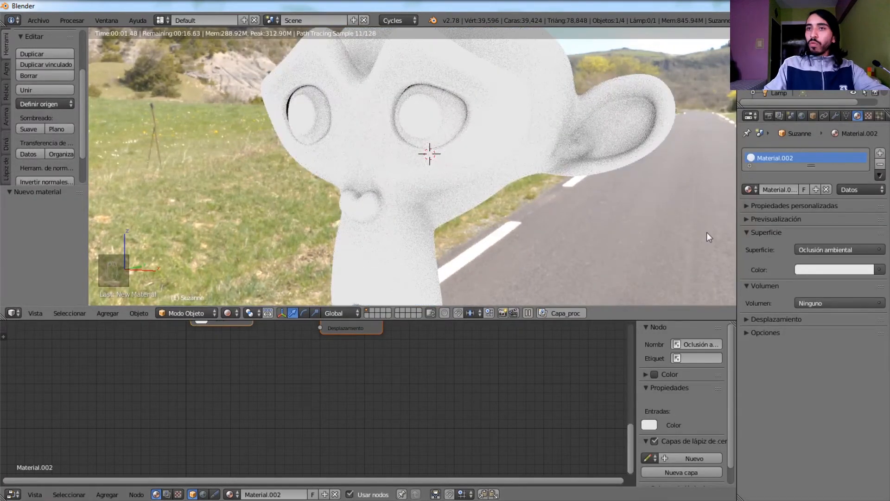
{"action": "middle_click_drag", "start_coordinate": [473, 364], "coordinate": [480, 431]}
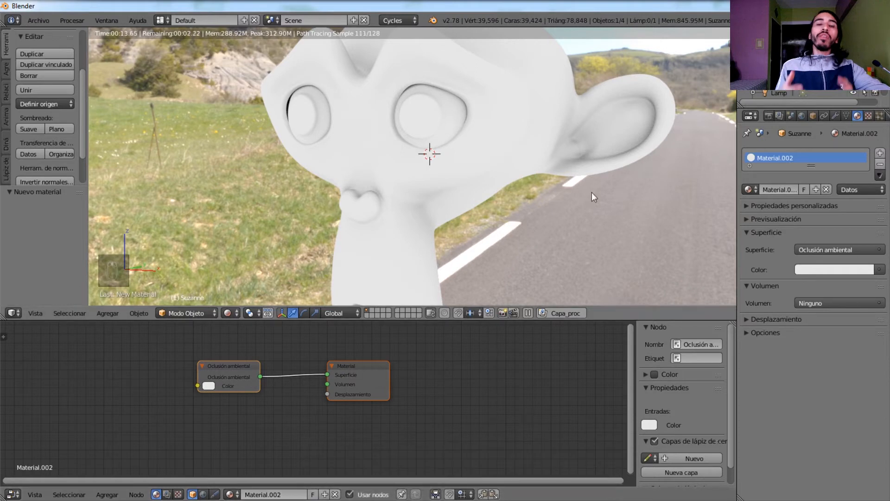
{"action": "middle_click_drag", "start_coordinate": [591, 192], "coordinate": [588, 196]}
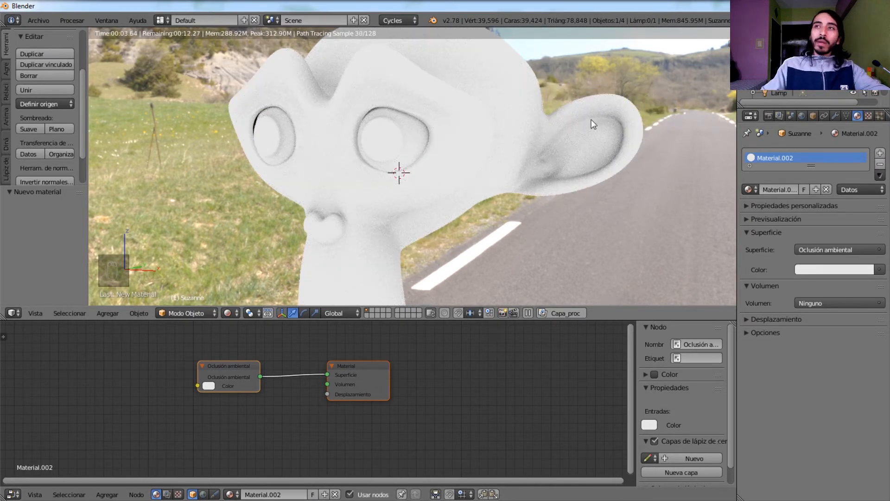
{"action": "middle_click_drag", "start_coordinate": [620, 145], "coordinate": [644, 161]}
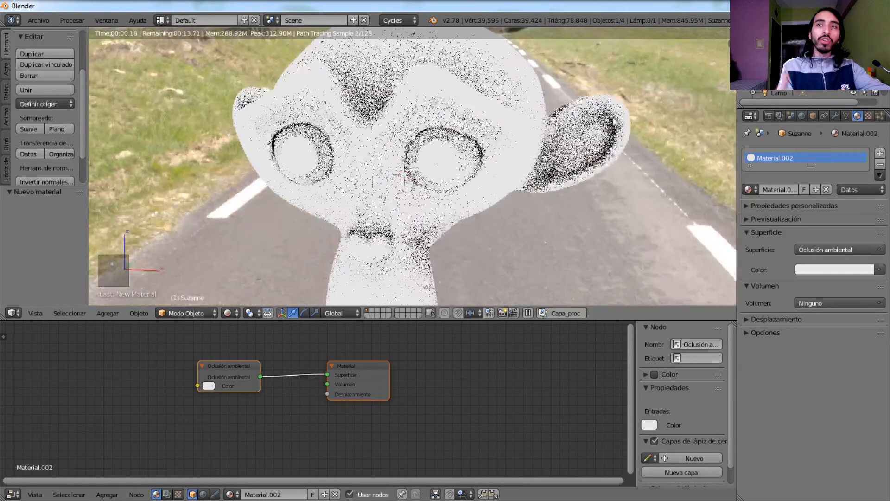
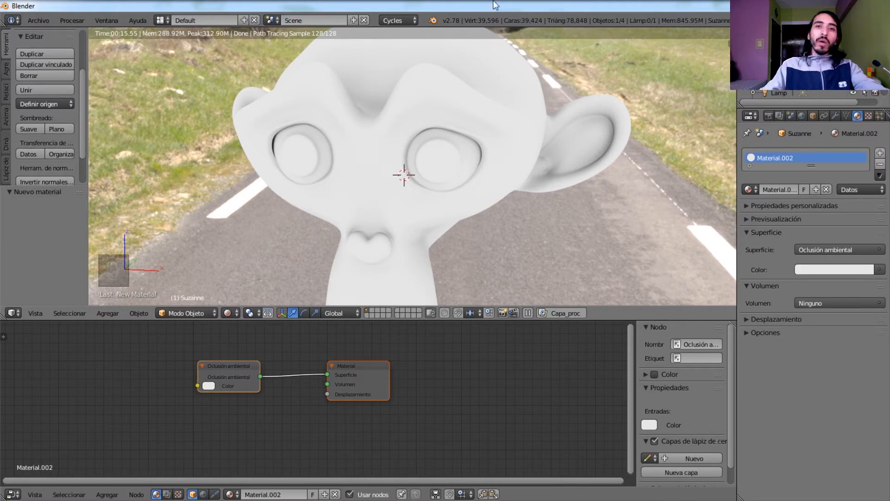
- Move the Oclusión ambiental node closer to the Material output node
{"action": "left_click", "coordinate": [251, 367]}
{"action": "key", "text": "g"}
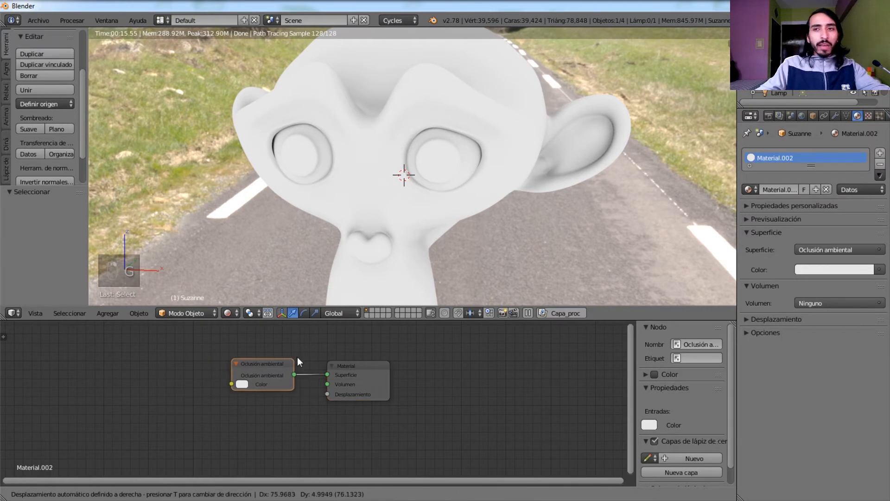
{"action": "left_click", "coordinate": [297, 357]}
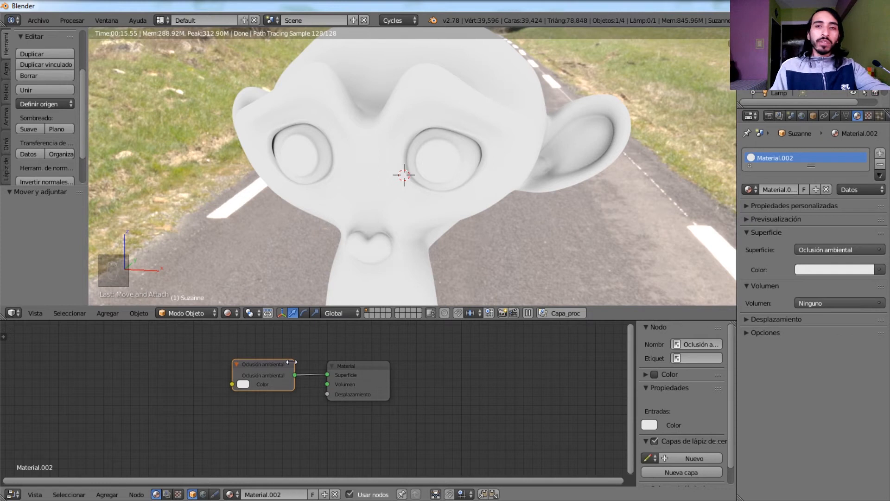
- Try deleting the Oclusión ambiental node, and undo the deletion
{"action": "key", "text": "Delete"}
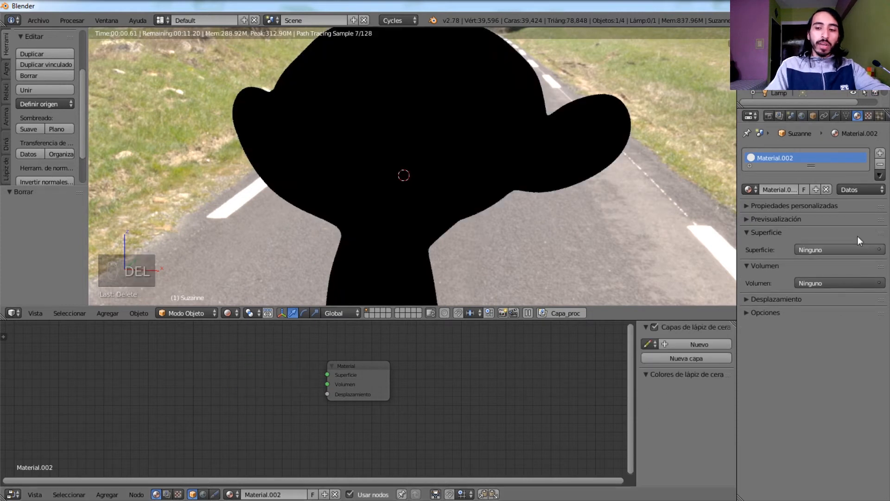
{"action": "key", "text": "ctrl+z"}
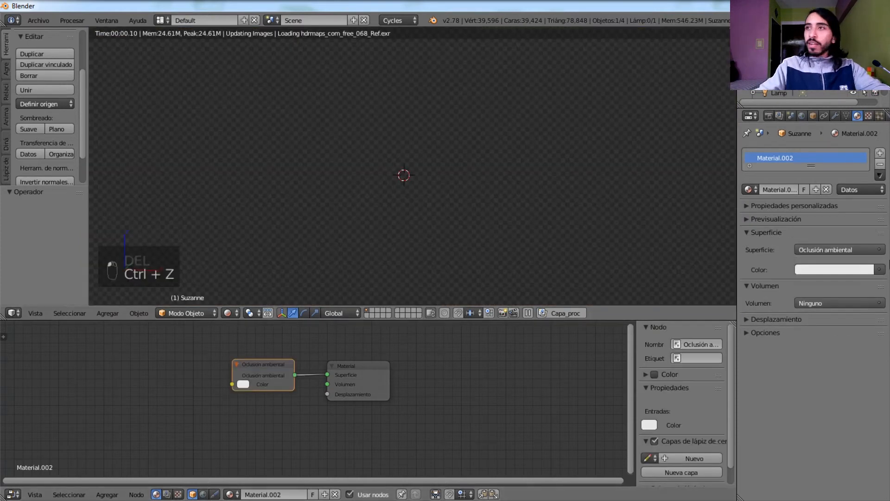
- Change the monkey material's surface shader to BSDF Terciopelo
{"action": "left_click", "coordinate": [867, 249]}
{"action": "left_click", "coordinate": [866, 249]}
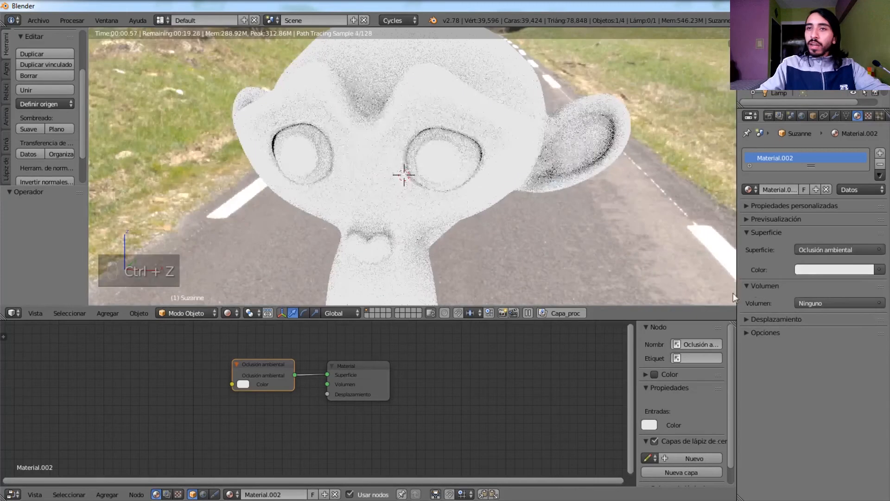
{"action": "left_click", "coordinate": [822, 249]}
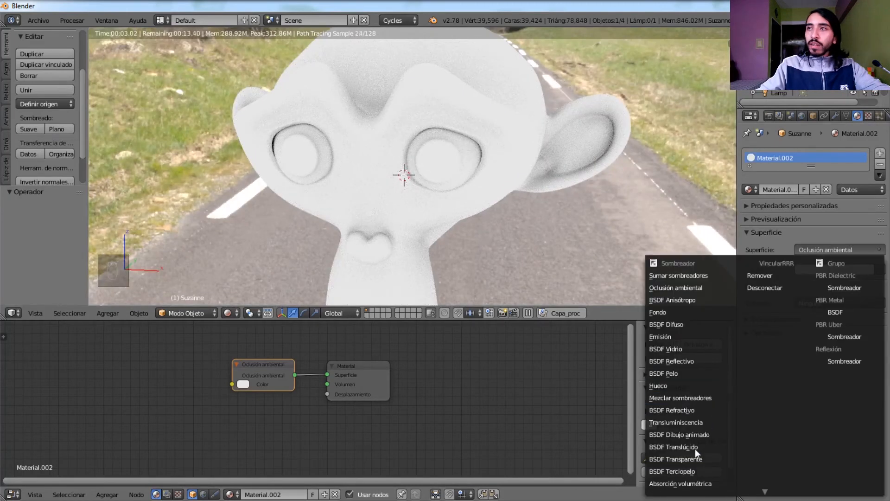
{"action": "left_click", "coordinate": [682, 471]}
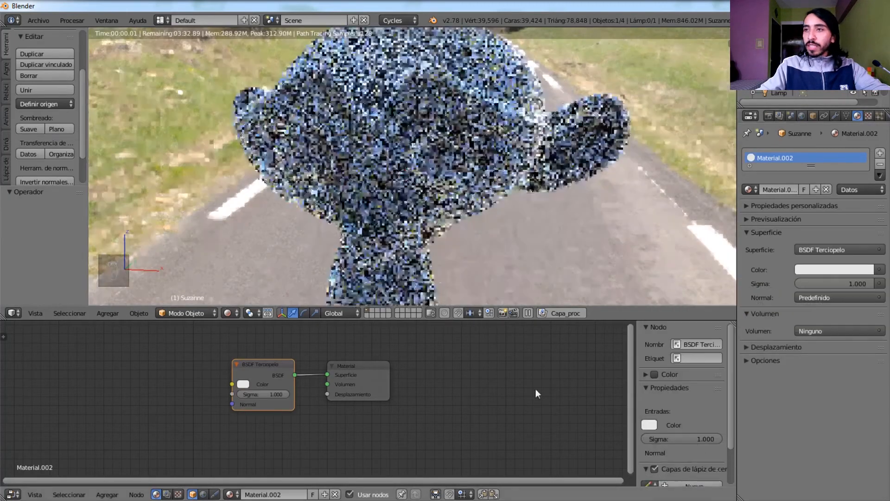
{"action": "middle_click_drag", "start_coordinate": [335, 428], "coordinate": [372, 447]}
{"action": "scroll", "coordinate": [400, 425], "scroll_direction": "up", "scroll_amount": 2}
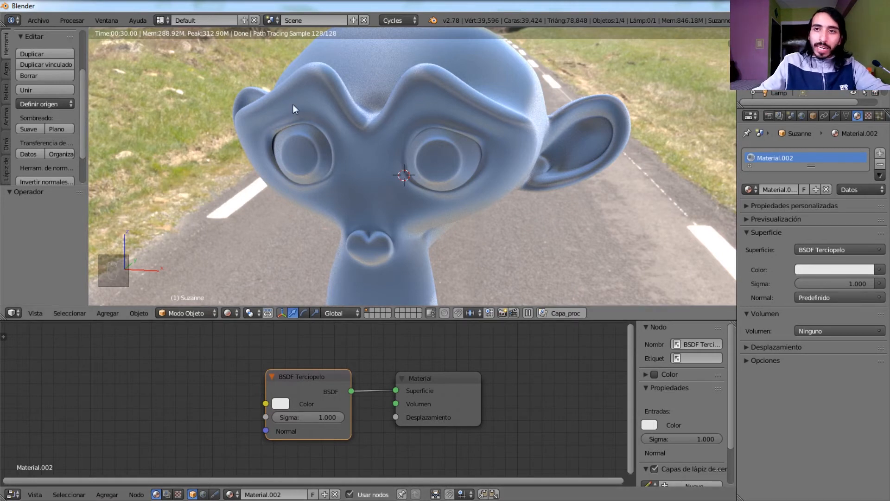
- Try a Sigma of 0.245 on the BSDF Terciopelo node while viewing the monkey from other angles, and return it to 1.000
{"action": "middle_click_drag", "start_coordinate": [299, 127], "coordinate": [267, 174]}
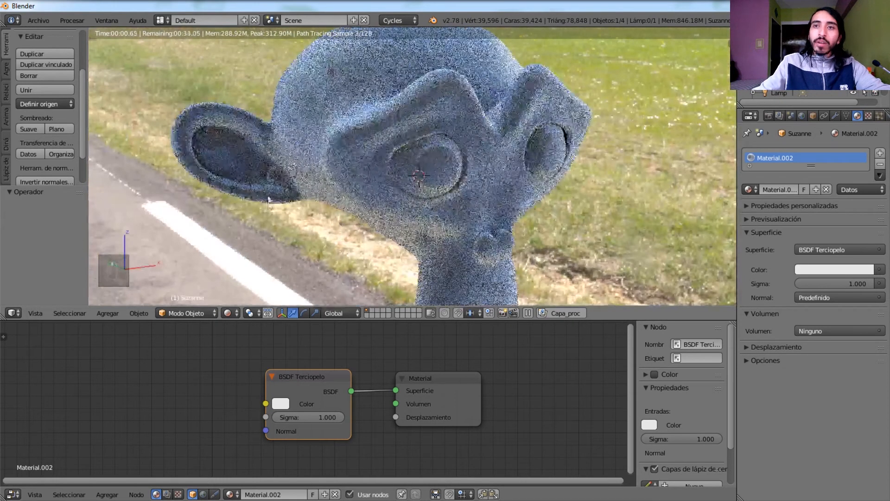
{"action": "mouse_move", "coordinate": [309, 417]}
{"action": "left_mouse_down"}
{"action": "mouse_move", "coordinate": [279, 417]}
{"action": "mouse_move", "coordinate": [294, 416]}
{"action": "left_mouse_up"}
{"action": "mouse_move", "coordinate": [360, 188]}
{"action": "middle_mouse_down"}
{"action": "mouse_move", "coordinate": [428, 183]}
{"action": "mouse_move", "coordinate": [402, 199]}
{"action": "mouse_move", "coordinate": [224, 221]}
{"action": "mouse_move", "coordinate": [247, 192]}
{"action": "mouse_move", "coordinate": [366, 186]}
{"action": "middle_mouse_up"}
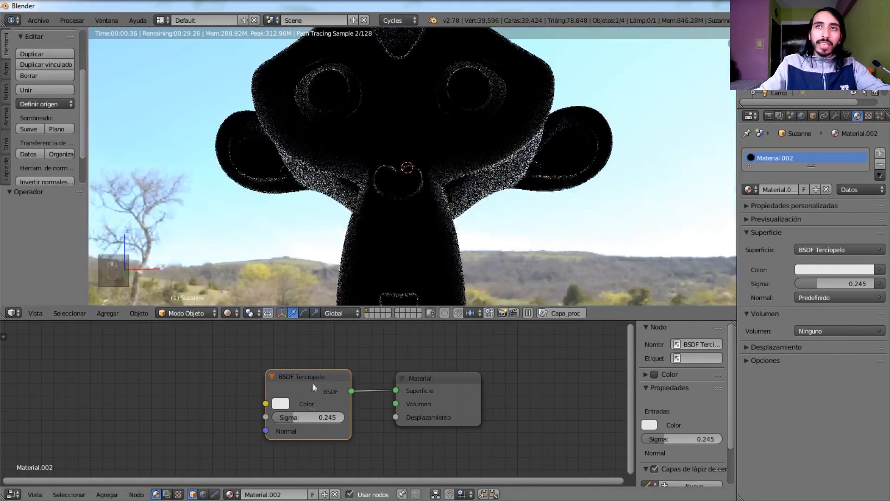
{"action": "left_click_drag", "start_coordinate": [304, 419], "coordinate": [348, 404]}
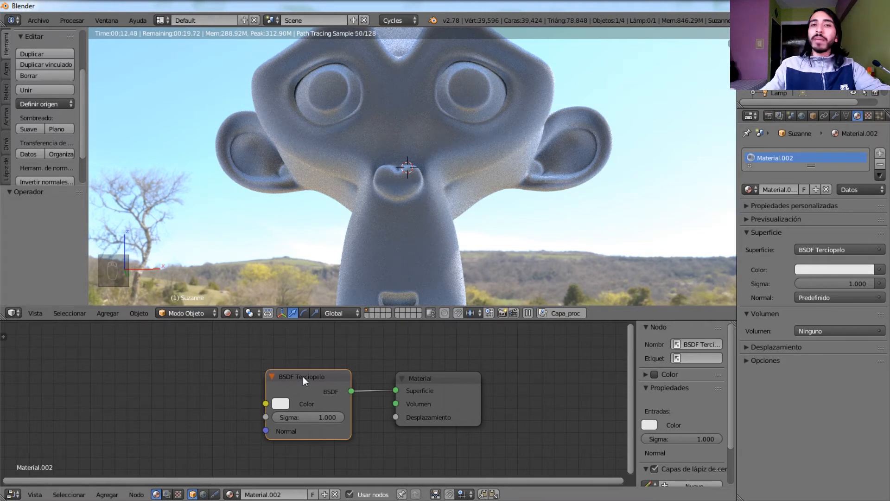
- Change the monkey material's surface shader to Transluminiscencia and give it a peach skin-tone color
{"action": "left_click", "coordinate": [830, 250]}
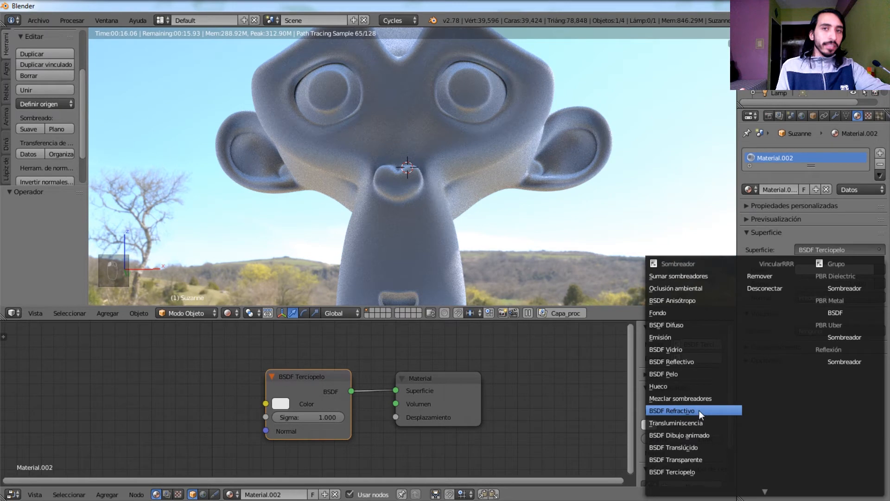
{"action": "scroll", "coordinate": [700, 445], "scroll_direction": "down", "scroll_amount": 1}
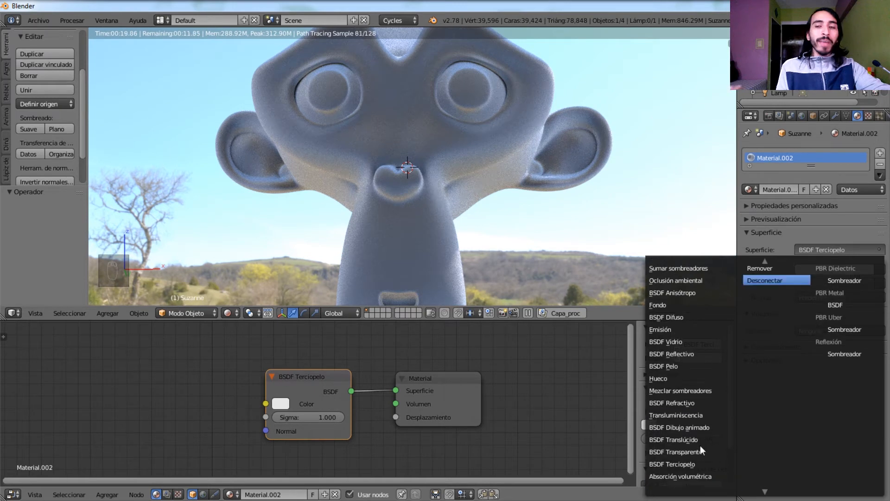
{"action": "left_click", "coordinate": [681, 415]}
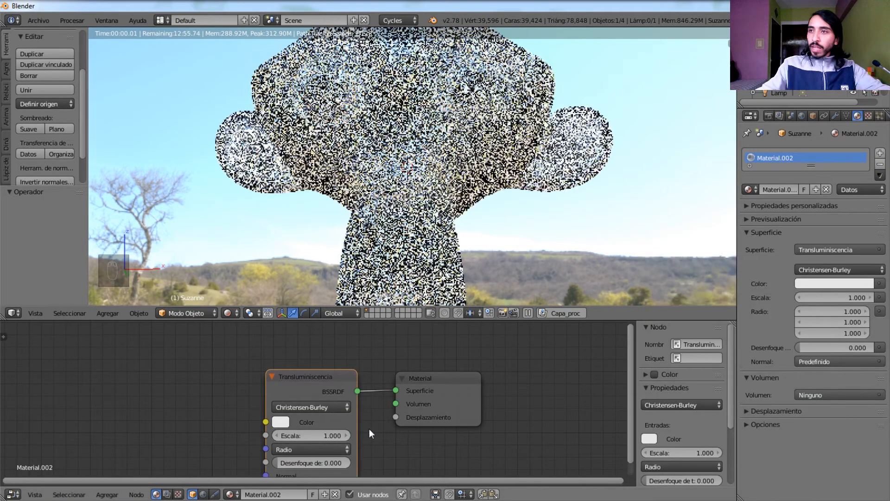
{"action": "left_click", "coordinate": [280, 422]}
{"action": "left_click", "coordinate": [320, 297]}
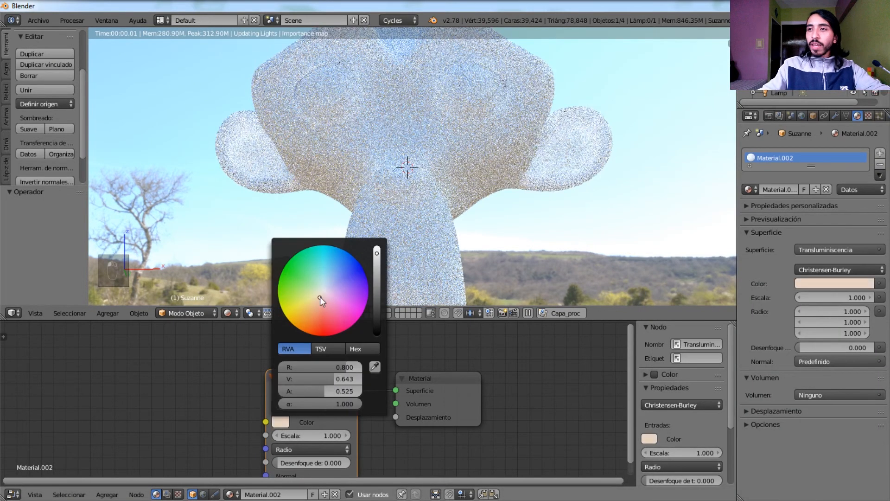
{"action": "left_click", "coordinate": [318, 300]}
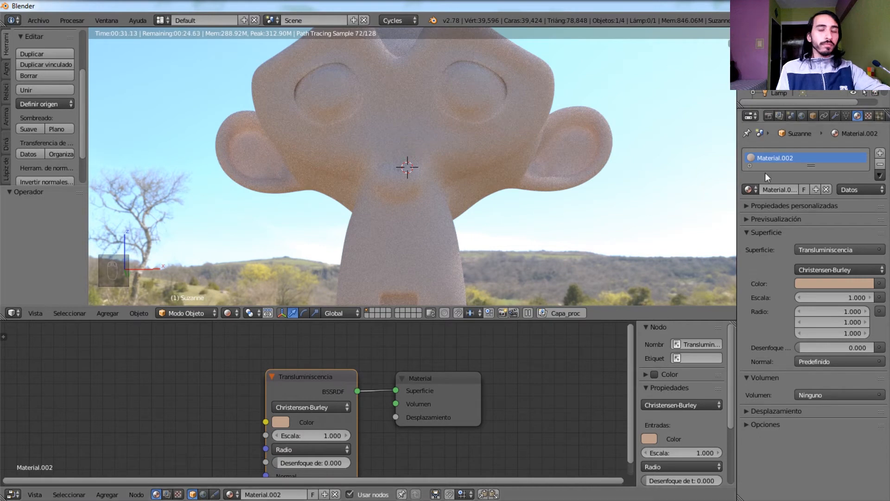
{"action": "left_click", "coordinate": [773, 232]}
{"action": "left_click", "coordinate": [772, 232]}
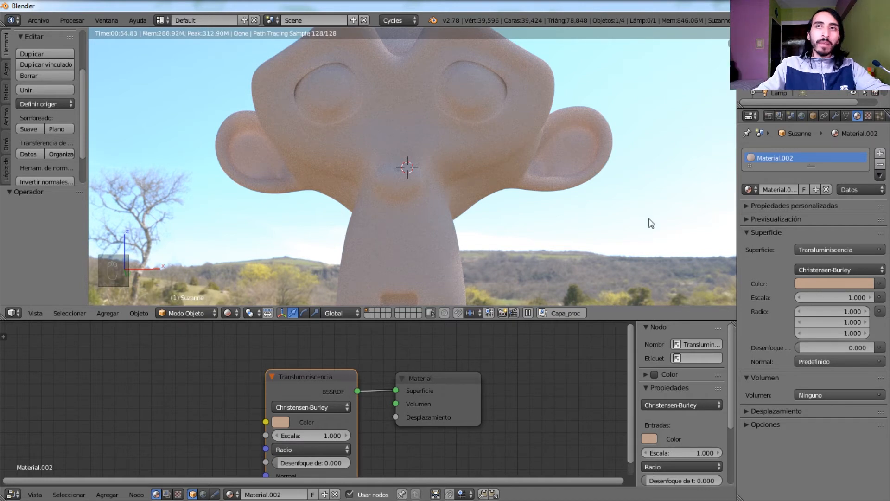
- Set the world's environment image intensity to 0 and switch the 3D viewport to solid shading
{"action": "left_click", "coordinate": [802, 115]}
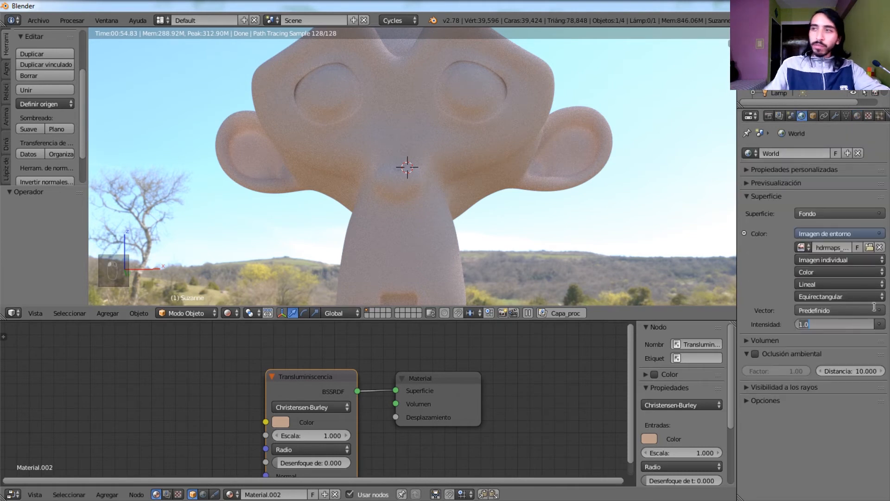
{"action": "left_click", "coordinate": [836, 326]}
{"action": "type", "text": "0"}
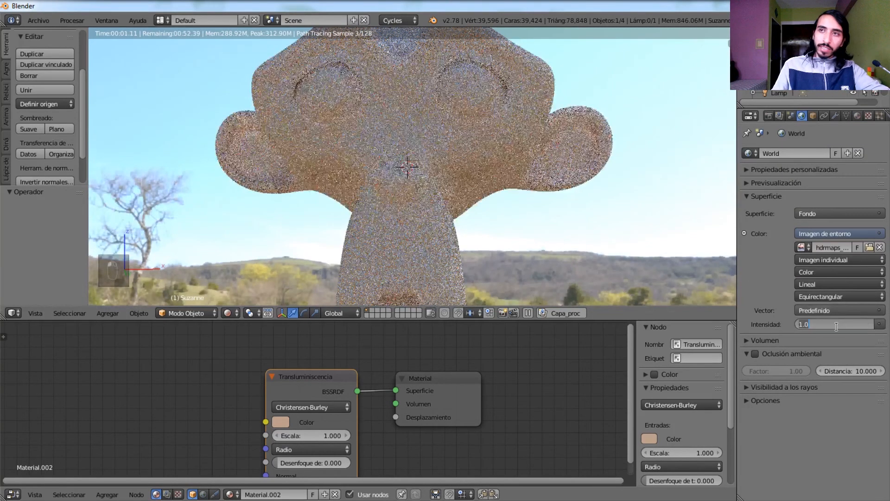
{"action": "key", "text": "Return"}
{"action": "left_click", "coordinate": [228, 312]}
{"action": "left_click", "coordinate": [240, 277]}
- Select the lamp and move it in the top view closer to the back of the monkey's head
{"action": "mouse_move", "coordinate": [425, 242]}
{"action": "middle_mouse_down"}
{"action": "mouse_move", "coordinate": [403, 277]}
{"action": "mouse_move", "coordinate": [436, 242]}
{"action": "middle_mouse_up"}
{"action": "key", "text": "shift+a"}
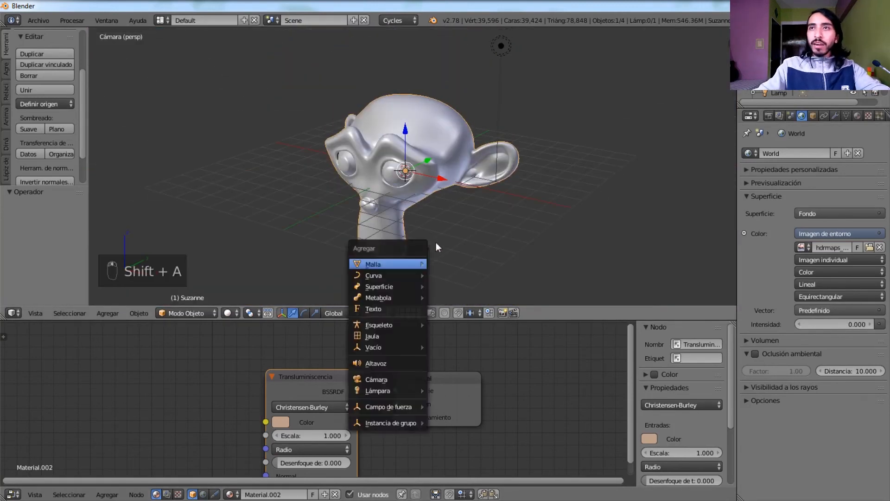
{"action": "right_click", "coordinate": [503, 49]}
{"action": "key", "text": "KP_7"}
{"action": "key", "text": "g"}
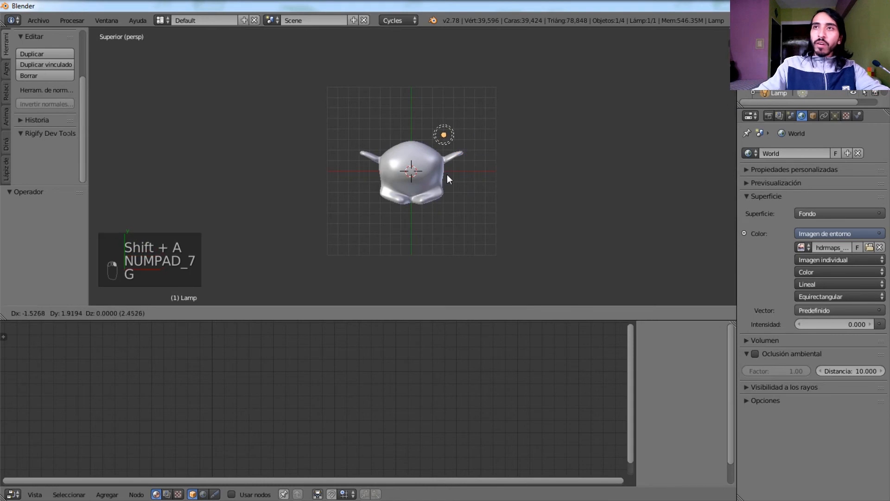
{"action": "left_click", "coordinate": [446, 177]}
- Lower the lamp along Z by about 5.065 to the height of the monkey's head
{"action": "key", "text": "KP_3"}
{"action": "key", "text": "g"}
{"action": "key", "text": "z"}
{"action": "left_click", "coordinate": [443, 239]}
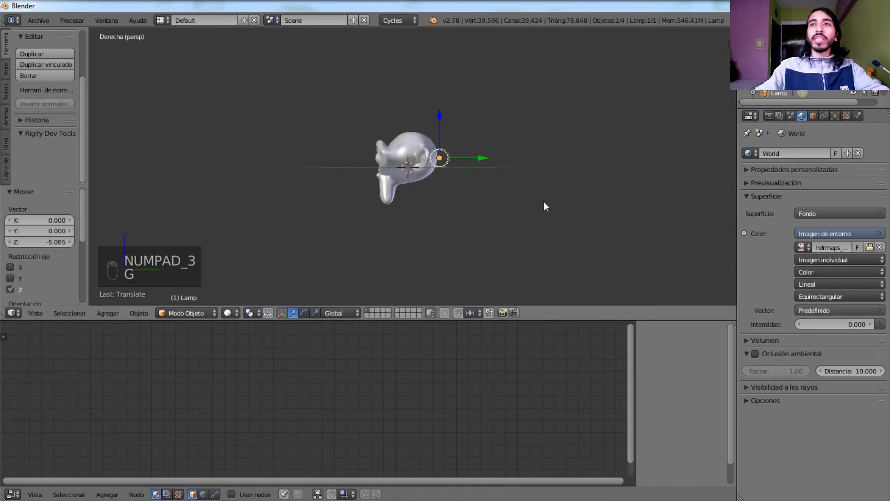
- Shift the lamp about 0.66 along X and -0.627 along Y to behind the monkey's ear, and return to the camera view
{"action": "key", "text": "KP_7"}
{"action": "scroll", "coordinate": [531, 186], "scroll_direction": "up", "scroll_amount": 6}
{"action": "key", "text": "g"}
{"action": "left_click", "coordinate": [539, 176]}
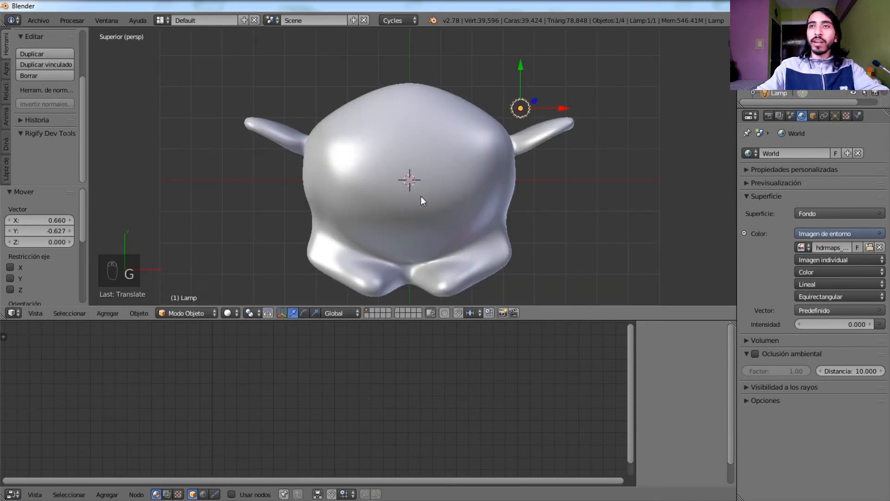
{"action": "key", "text": "KP_0"}
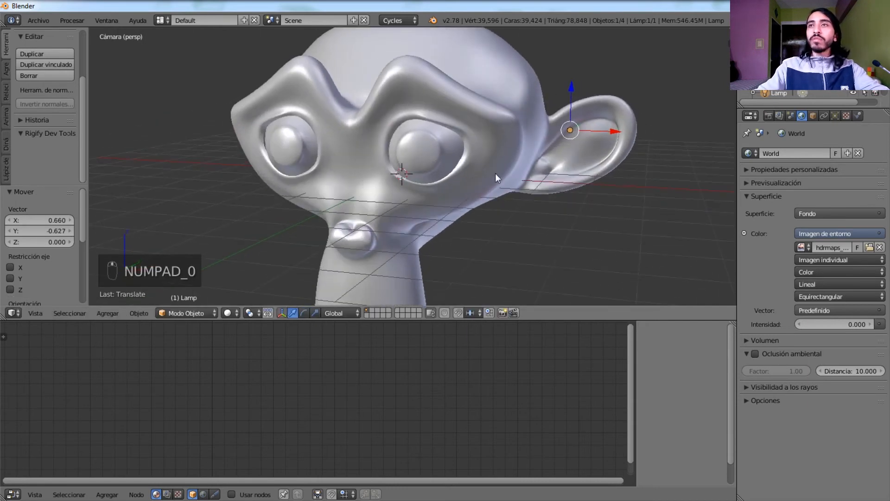
- Switch the 3D viewport to rendered shading and set the world's environment image intensity to 1
{"action": "left_click", "coordinate": [230, 313]}
{"action": "left_click", "coordinate": [241, 239]}
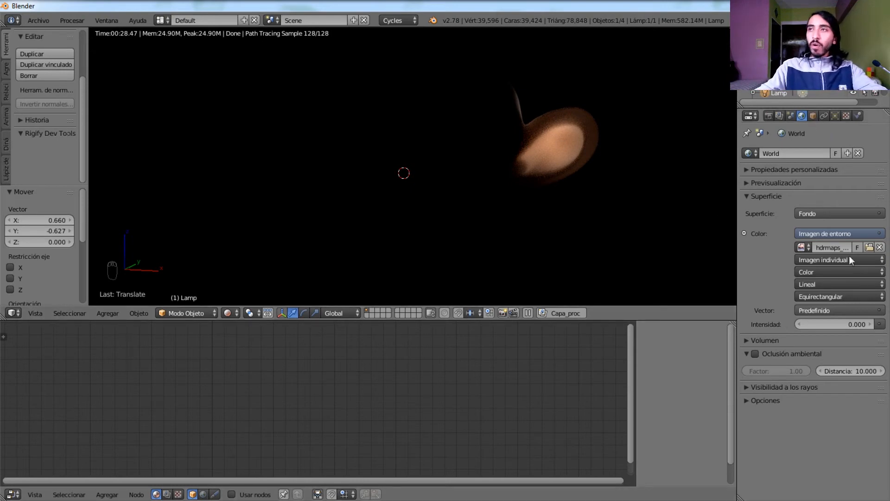
{"action": "left_click", "coordinate": [864, 324]}
{"action": "type", "text": "1"}
{"action": "key", "text": "Return"}
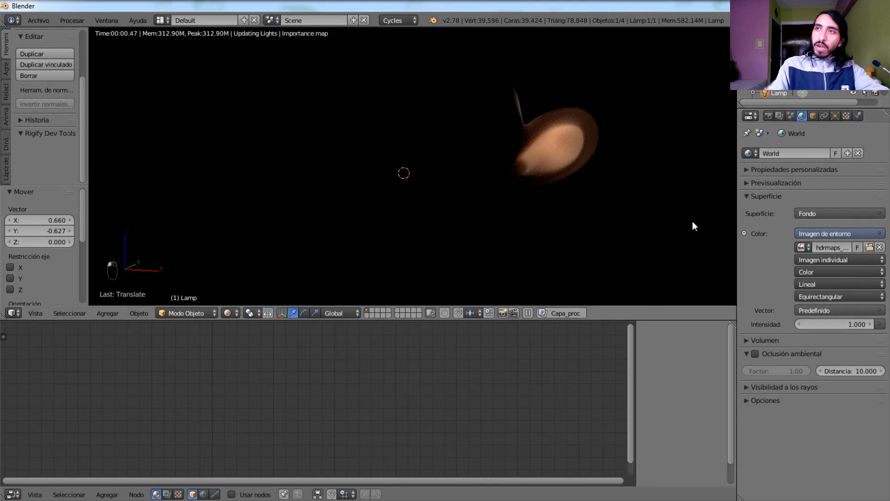
- Delete the lamp behind the monkey's ear in solid shading and return the viewport to rendered shading
{"action": "key", "text": "z"}
{"action": "key", "text": "z"}
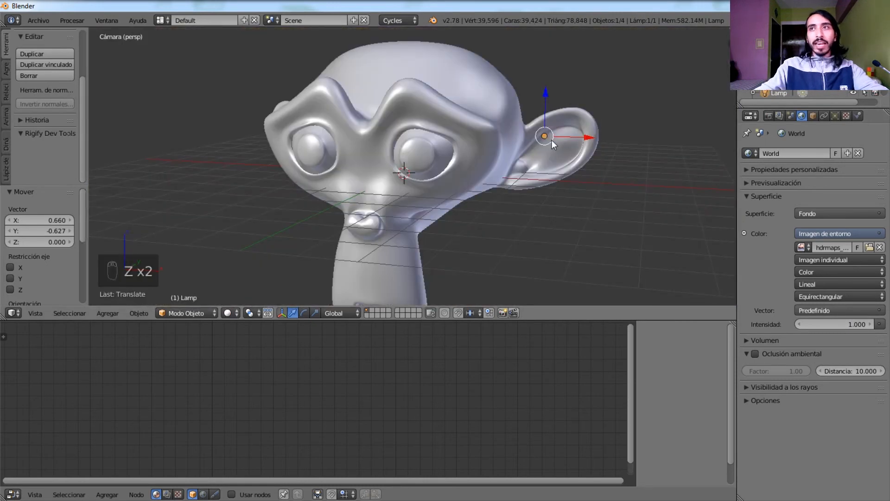
{"action": "key", "text": "x"}
{"action": "left_click", "coordinate": [544, 144]}
{"action": "left_click", "coordinate": [228, 313]}
{"action": "left_click", "coordinate": [242, 238]}
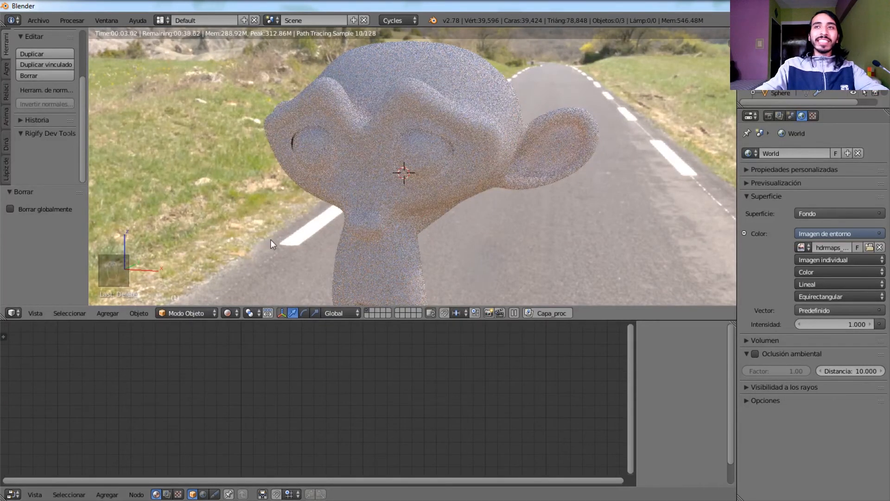
{"action": "left_click", "coordinate": [824, 230]}
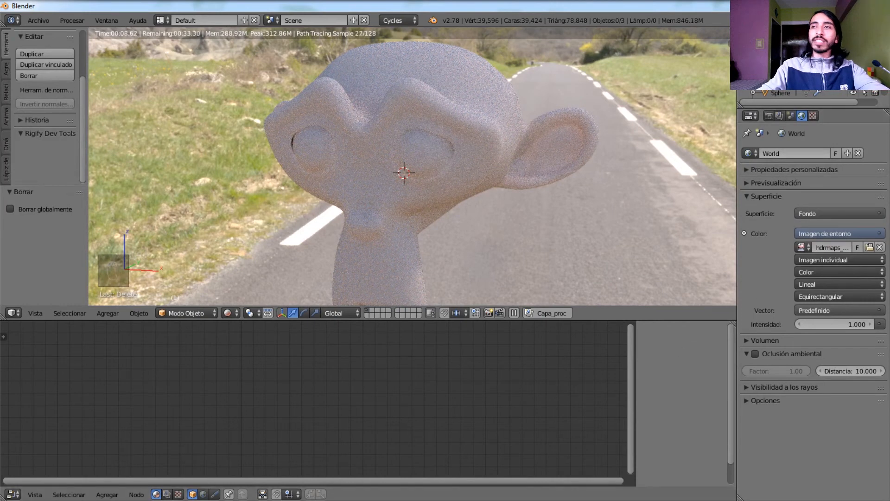
- Select the monkey and change its material's surface shader to Absorción volumétrica
{"action": "right_click", "coordinate": [417, 139]}
{"action": "left_click", "coordinate": [858, 116]}
{"action": "left_click", "coordinate": [847, 249]}
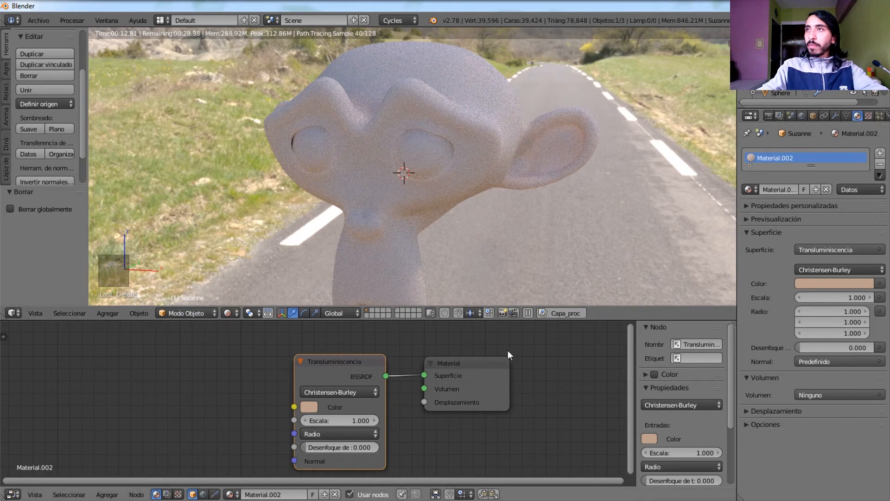
{"action": "left_click", "coordinate": [830, 250]}
{"action": "mouse_move", "coordinate": [755, 497]}
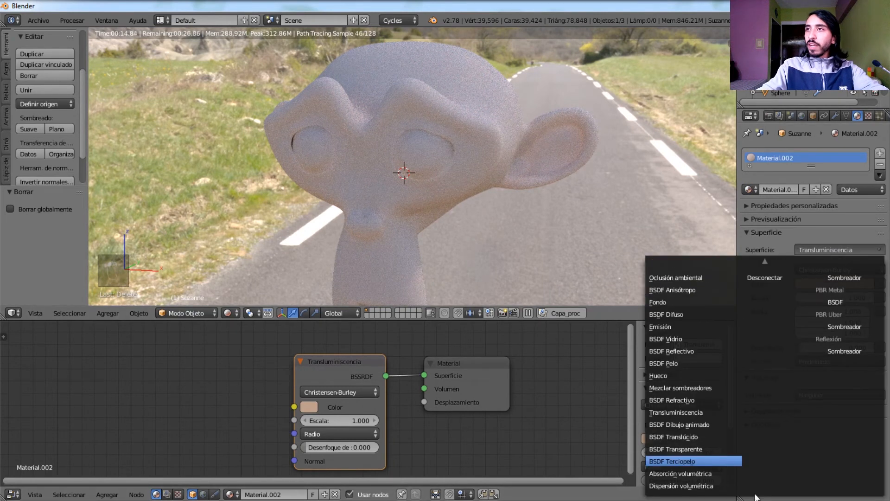
{"action": "left_click", "coordinate": [680, 473]}
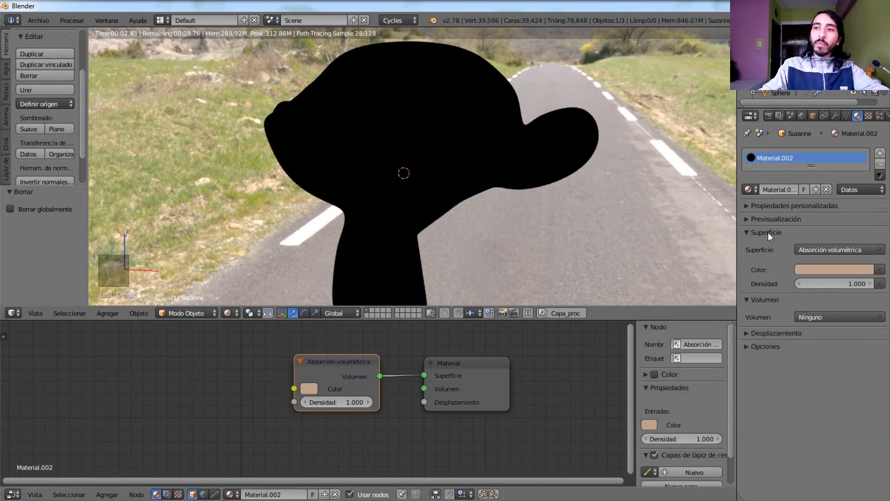
- Move the Absorción volumétrica link from the Superficie input to the Volumen input of the Material output node
{"action": "middle_click_drag", "start_coordinate": [484, 360], "coordinate": [478, 379]}
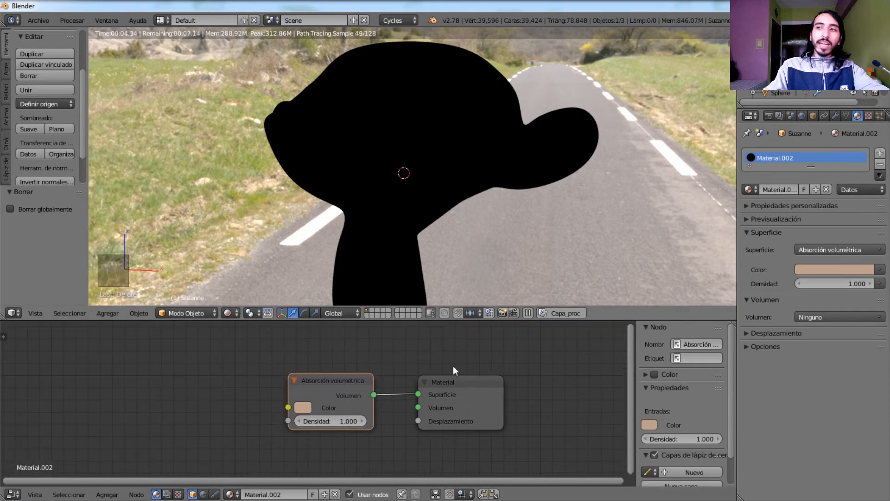
{"action": "scroll", "coordinate": [353, 375], "scroll_direction": "up", "scroll_amount": 2}
{"action": "left_click", "coordinate": [344, 385]}
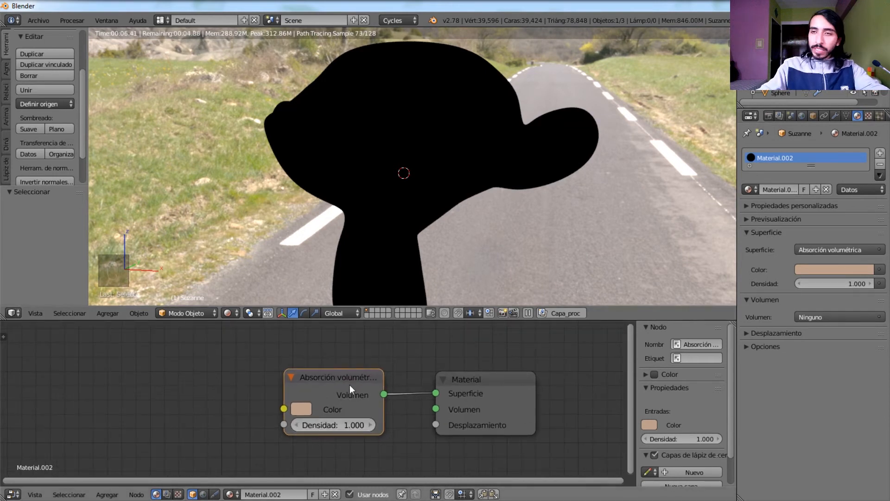
{"action": "key", "text": "g"}
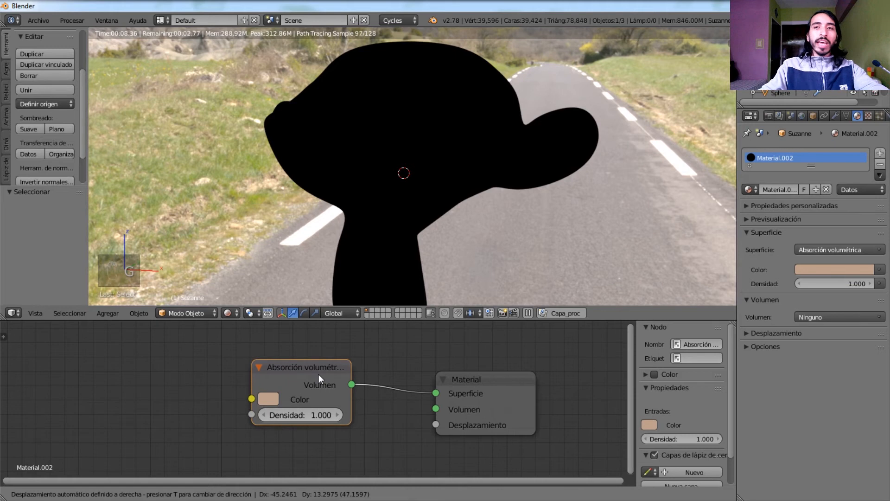
{"action": "left_click", "coordinate": [352, 384]}
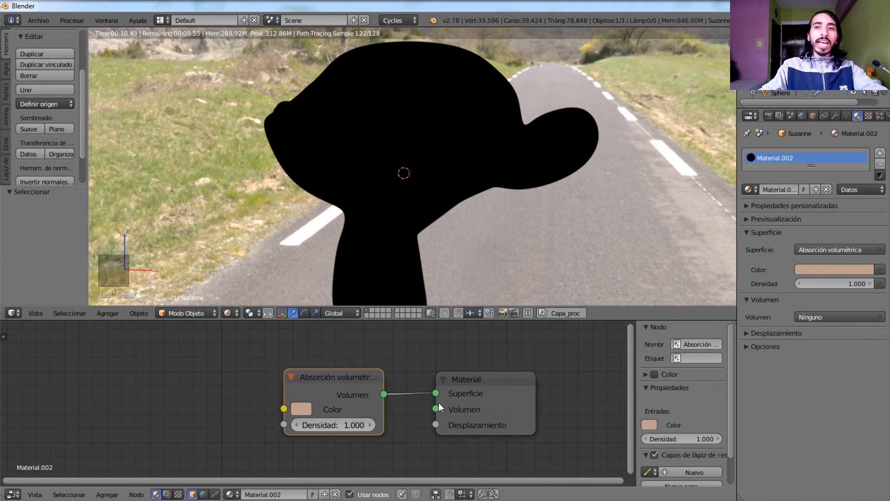
{"action": "mouse_move", "coordinate": [436, 393]}
{"action": "left_mouse_down"}
{"action": "mouse_move", "coordinate": [394, 410]}
{"action": "mouse_move", "coordinate": [436, 409]}
{"action": "left_mouse_up"}
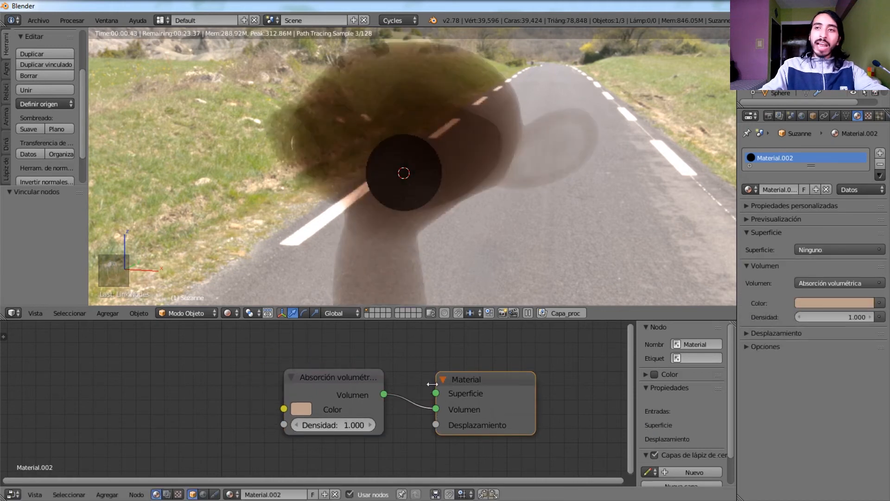
- Delete the sphere inside the monkey's head and return the viewport to rendered shading
{"action": "right_click", "coordinate": [377, 181]}
{"action": "key", "text": "z"}
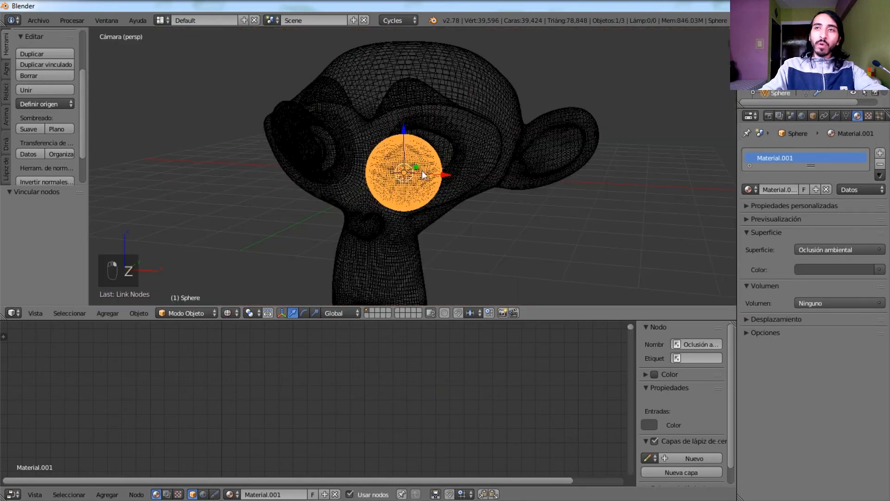
{"action": "right_click", "coordinate": [408, 159]}
{"action": "right_click", "coordinate": [408, 159]}
{"action": "key", "text": "x"}
{"action": "left_click", "coordinate": [408, 162]}
{"action": "left_click", "coordinate": [228, 313]}
{"action": "left_click", "coordinate": [238, 240]}
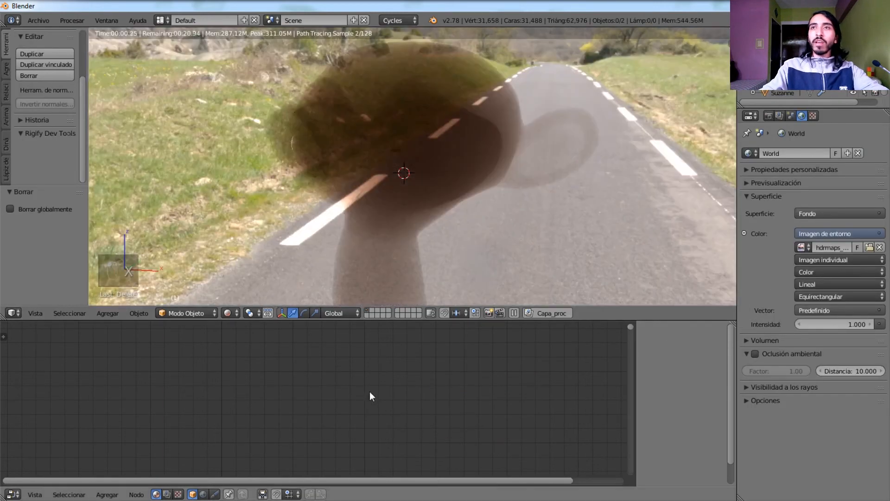
- Reselect the monkey and move the Absorción volumétrica node closer to the Material output node
{"action": "right_click", "coordinate": [394, 165]}
{"action": "middle_click_drag", "start_coordinate": [445, 440], "coordinate": [404, 442]}
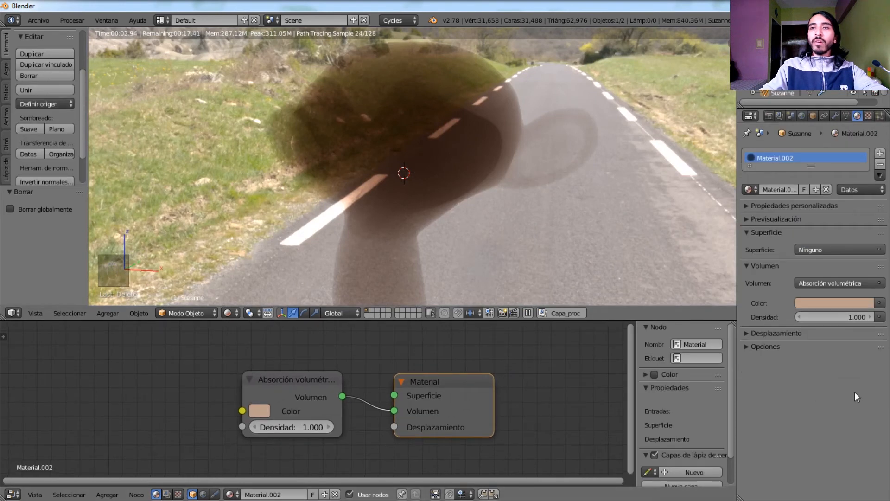
{"action": "left_click", "coordinate": [775, 266]}
{"action": "left_click", "coordinate": [771, 264]}
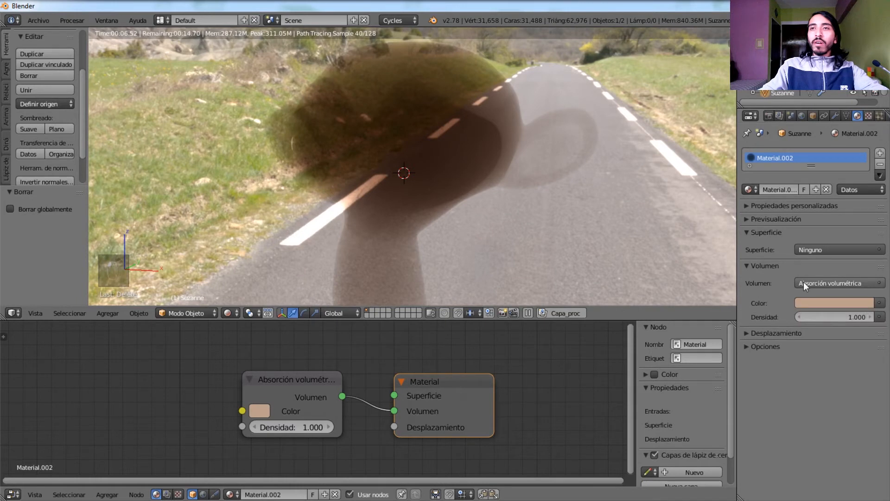
{"action": "left_click", "coordinate": [303, 391]}
{"action": "key", "text": "g"}
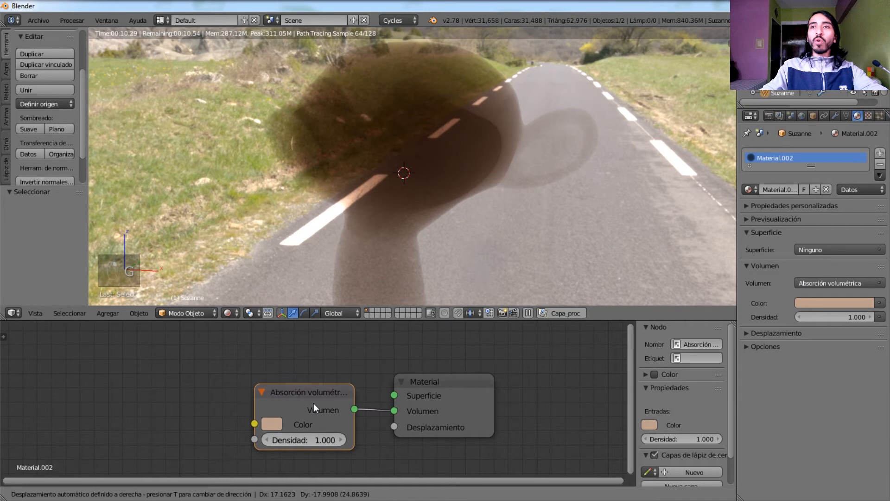
{"action": "left_click", "coordinate": [318, 402]}
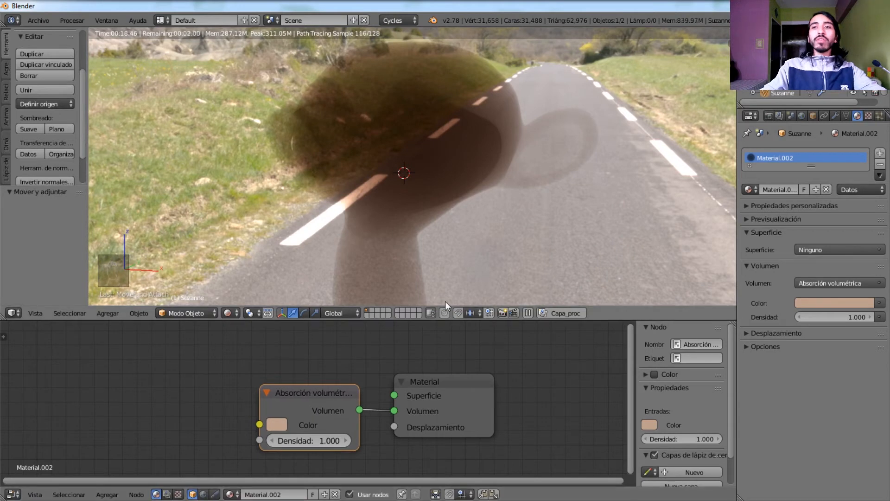
- Set the density of the Absorción volumétrica node to 2.9 and inspect the monkey from another angle
{"action": "key", "text": "alt+a"}
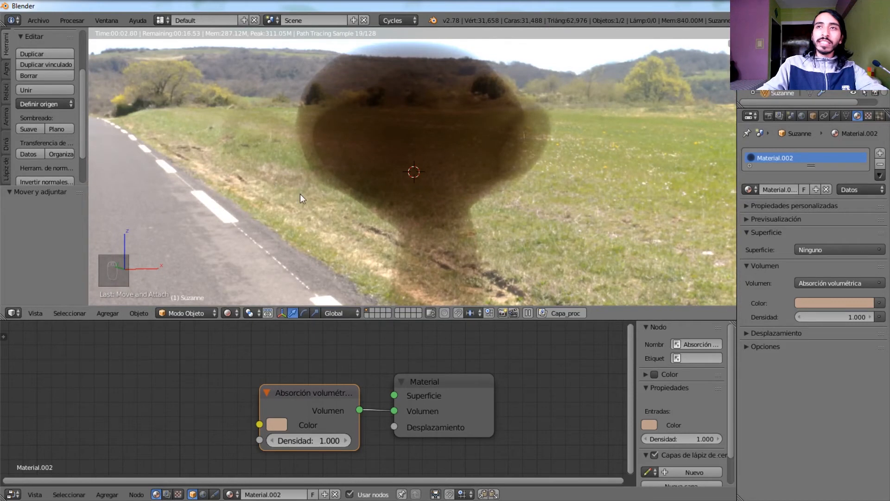
{"action": "left_click", "coordinate": [305, 408]}
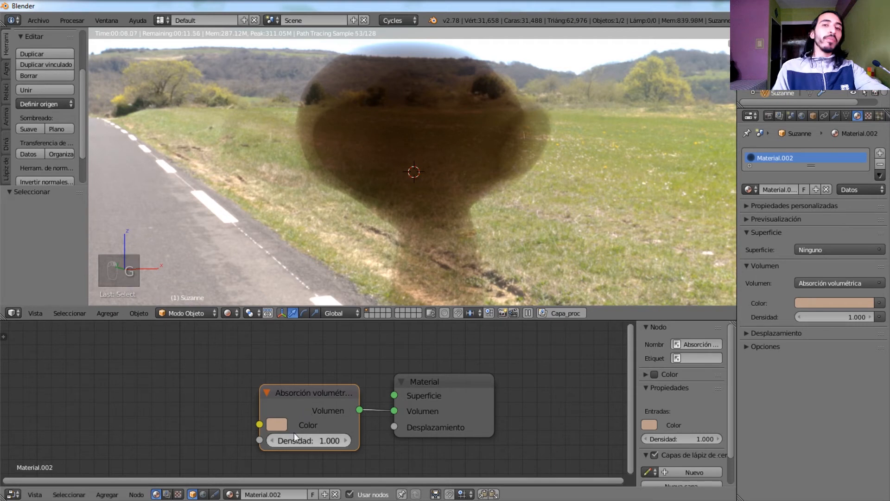
{"action": "left_click_drag", "start_coordinate": [295, 440], "coordinate": [315, 440]}
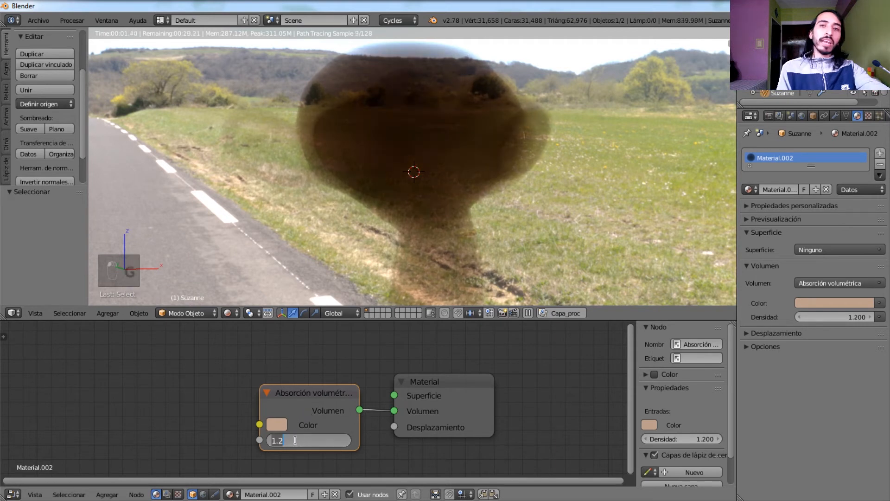
{"action": "left_click", "coordinate": [294, 440]}
{"action": "type", "text": "2.9"}
{"action": "key", "text": "Return"}
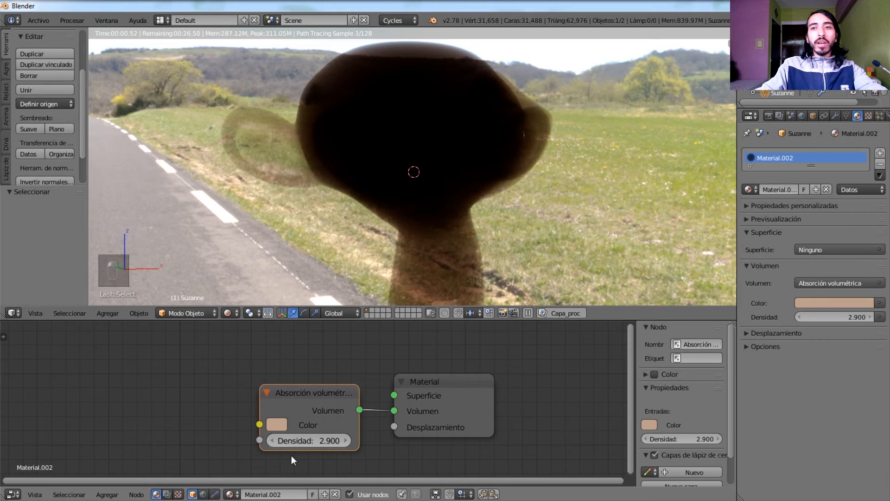
{"action": "middle_click_drag", "start_coordinate": [336, 281], "coordinate": [367, 402]}
{"action": "middle_click_drag", "start_coordinate": [404, 256], "coordinate": [411, 263]}
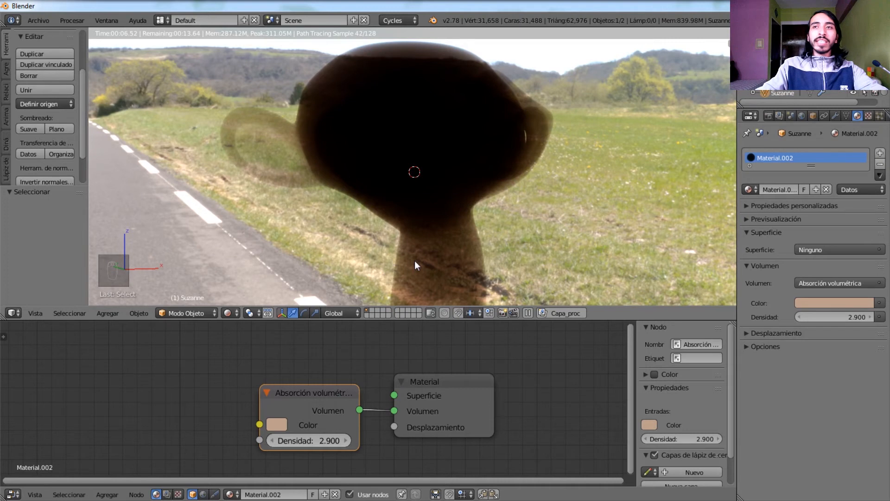
- Replace the Absorción volumétrica node with a Dispersión volumétrica shader connected to the material's Volumen input
{"action": "key", "text": "Delete"}
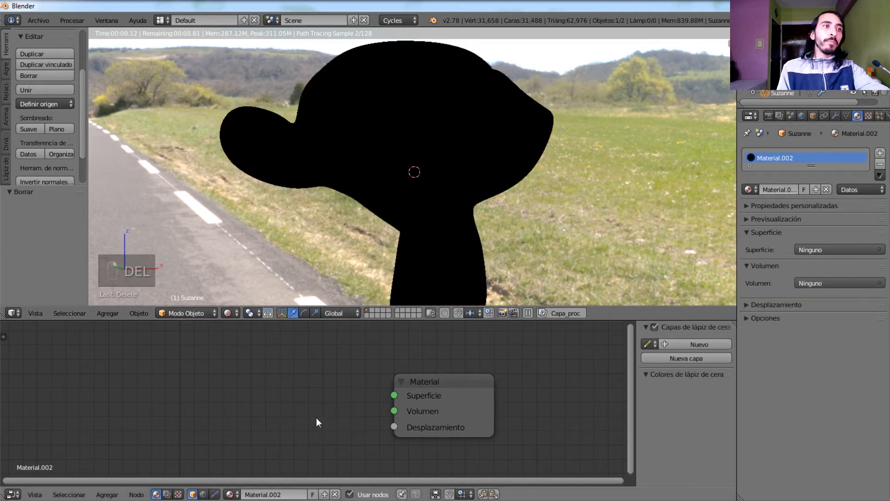
{"action": "key", "text": "shift+a"}
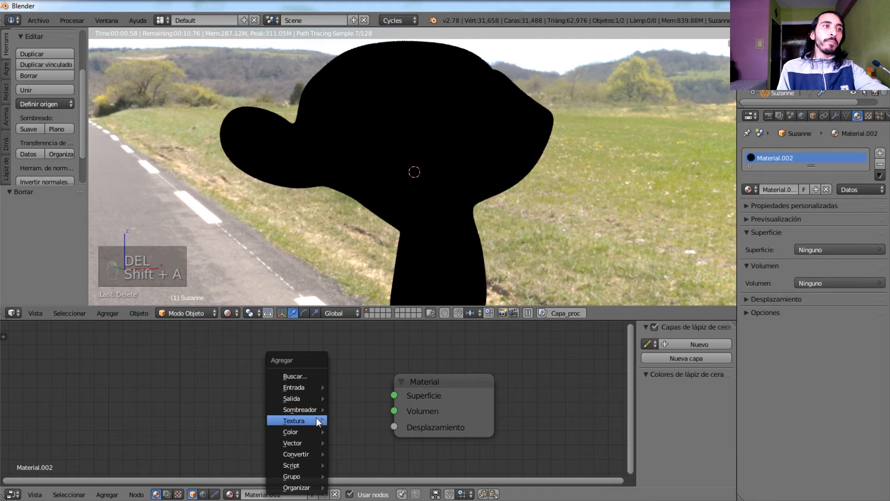
{"action": "mouse_move", "coordinate": [306, 409]}
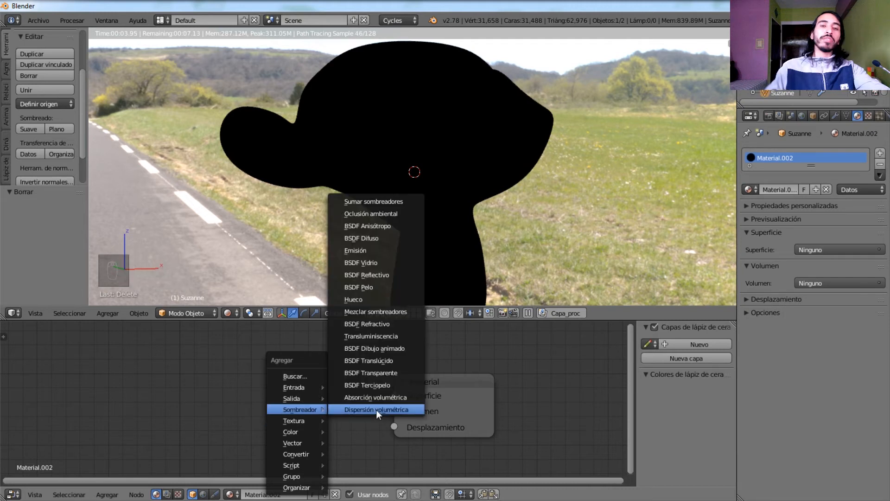
{"action": "left_click", "coordinate": [377, 410]}
{"action": "left_click", "coordinate": [351, 388]}
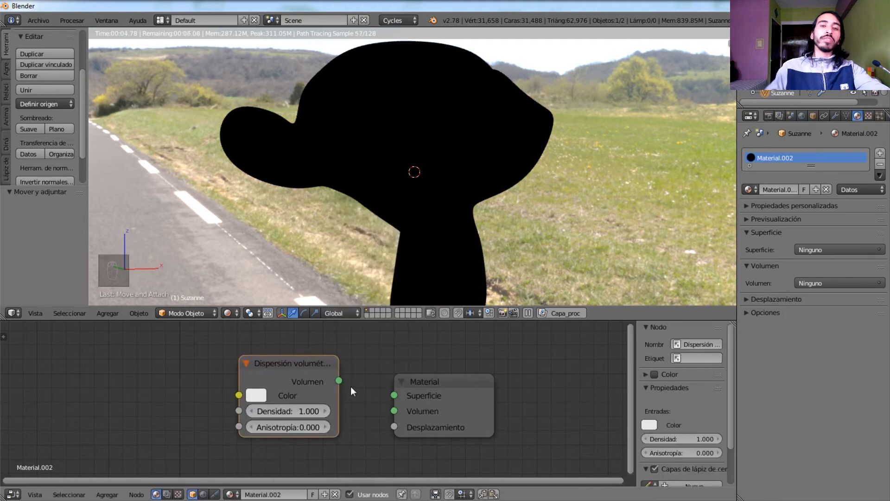
{"action": "left_click_drag", "start_coordinate": [339, 381], "coordinate": [396, 406]}
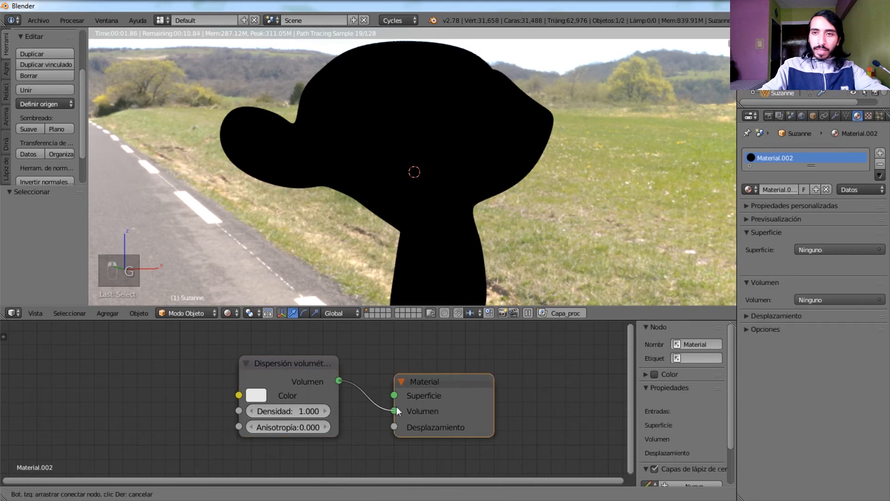
- Move the Dispersión volumétrica node closer to the Material output node and widen it slightly
{"action": "right_click_drag", "start_coordinate": [330, 385], "coordinate": [335, 399]}
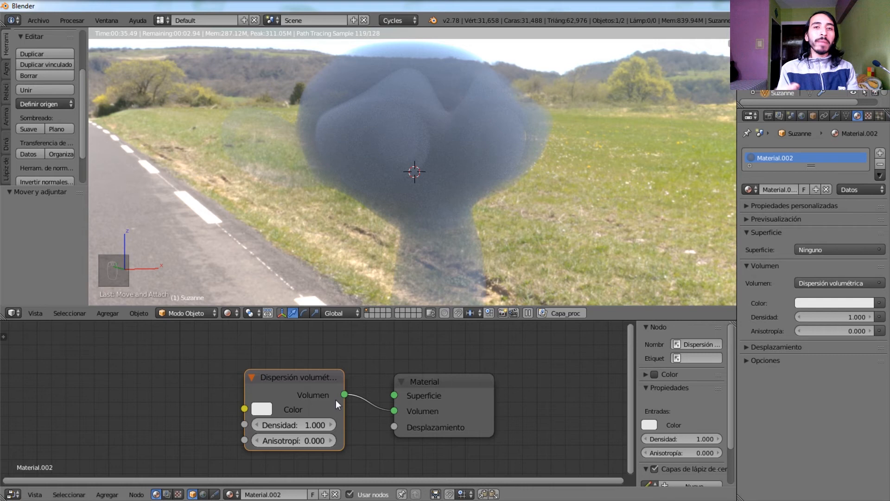
{"action": "left_click", "coordinate": [336, 399]}
{"action": "key", "text": "g"}
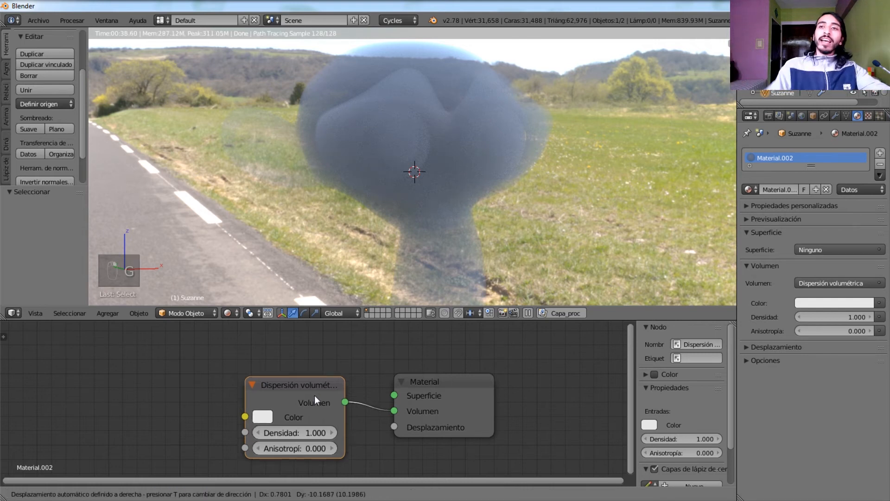
{"action": "left_click", "coordinate": [335, 405]}
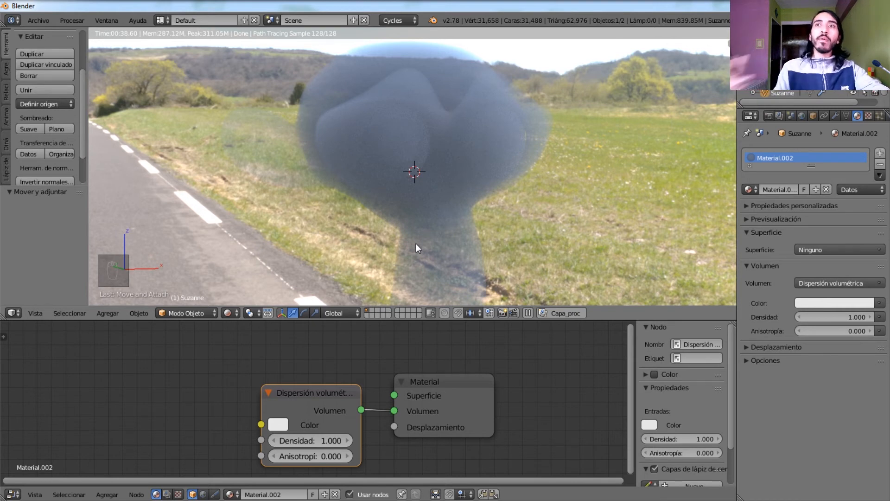
{"action": "key", "text": "Home"}
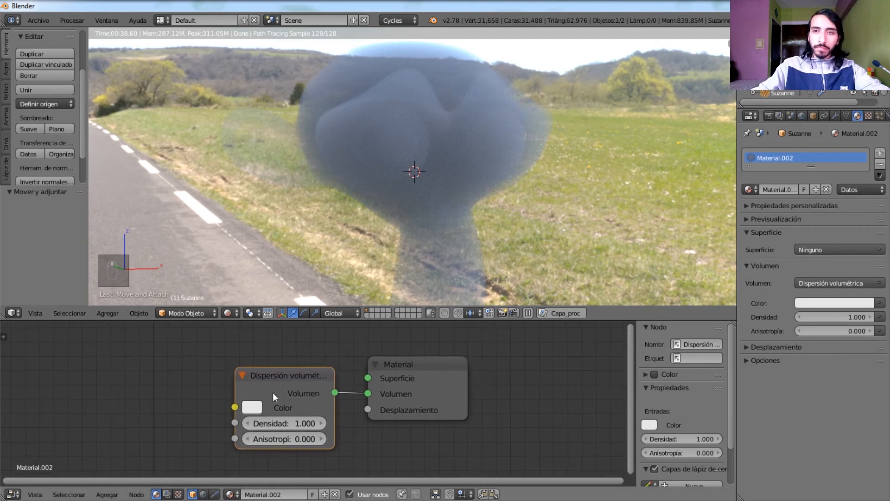
{"action": "left_click_drag", "start_coordinate": [334, 375], "coordinate": [347, 375]}
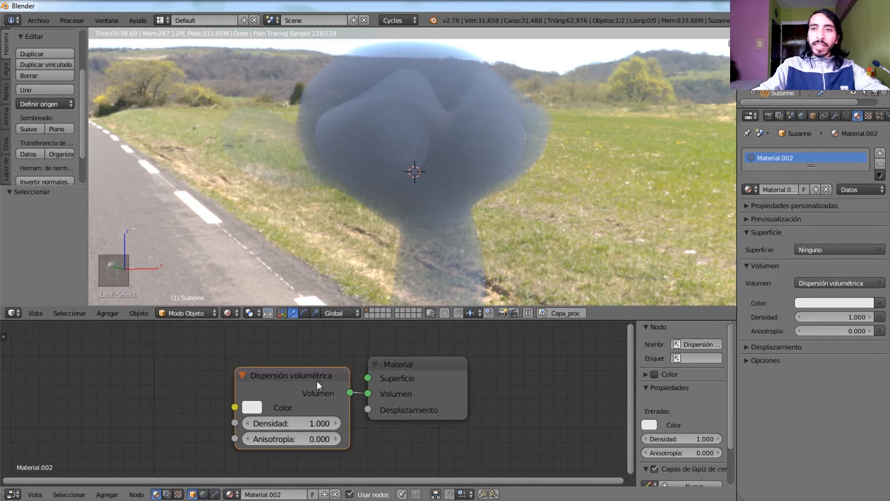
- Set the density of the Dispersión volumétrica node to 0.5
{"action": "left_click", "coordinate": [291, 422]}
{"action": "type", "text": "0.5"}
{"action": "key", "text": "Return"}
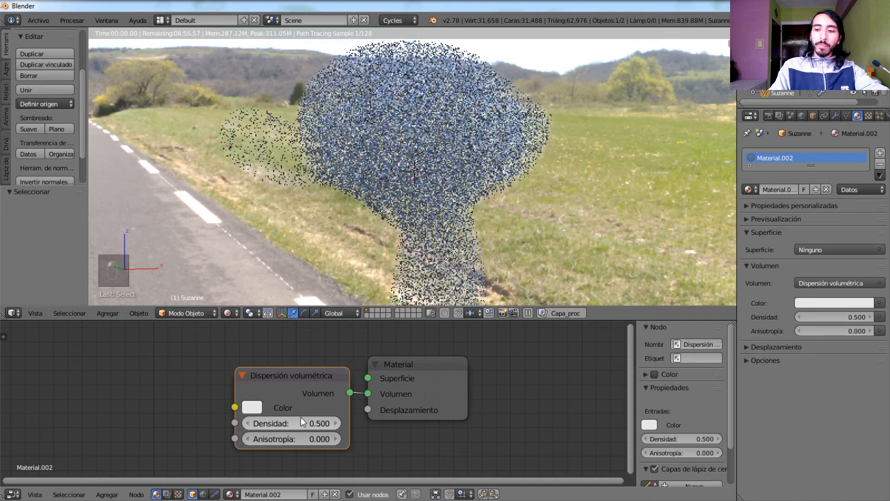
- Set the density of the Dispersión volumétrica node to 2
{"action": "left_click", "coordinate": [300, 418]}
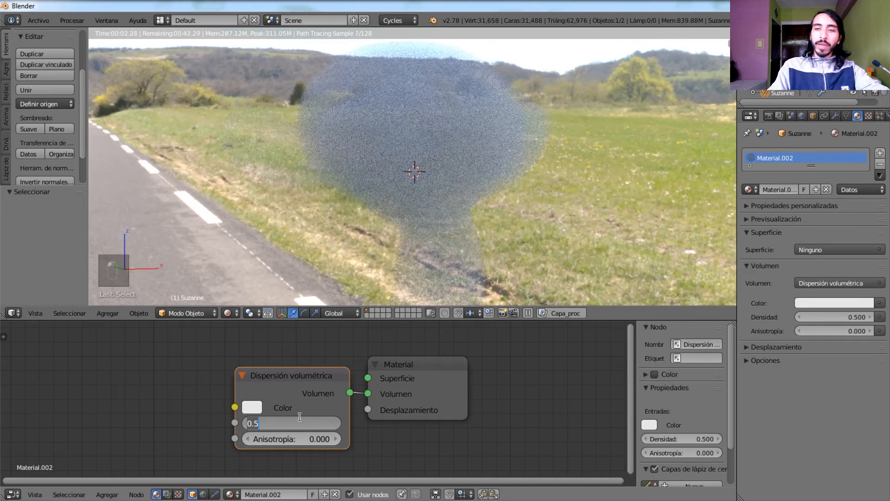
{"action": "key", "text": "BackSpace"}
{"action": "key", "text": "BackSpace"}
{"action": "key", "text": "BackSpace"}
{"action": "type", "text": "2"}
{"action": "key", "text": "Return"}
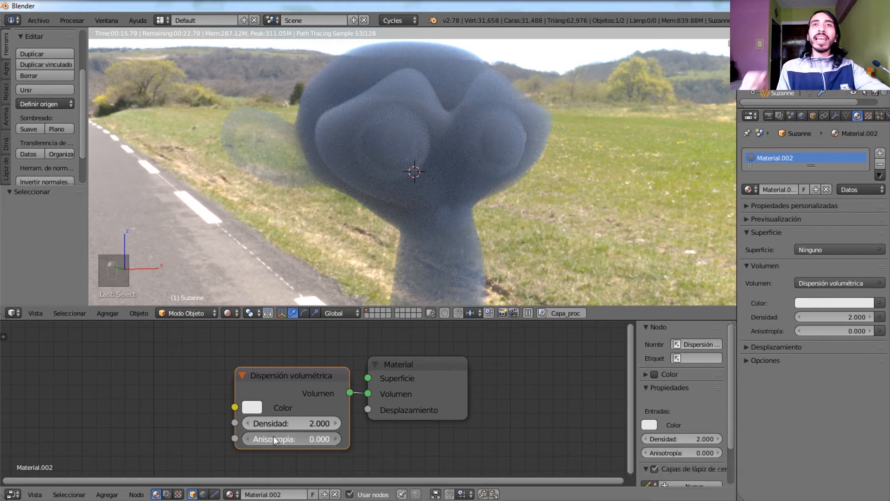
- Try an anisotropy of 1 on the Dispersión volumétrica node, then reset it to 0
{"action": "left_click_drag", "start_coordinate": [273, 438], "coordinate": [290, 440]}
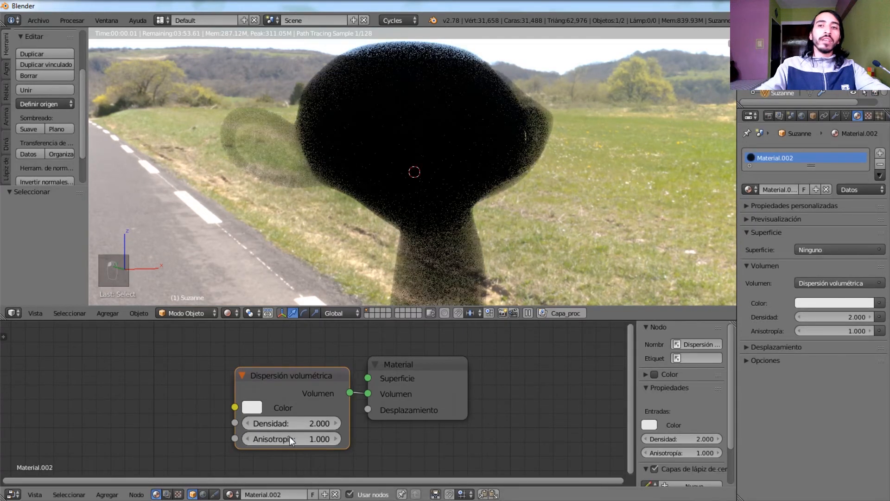
{"action": "key", "text": "BackSpace"}
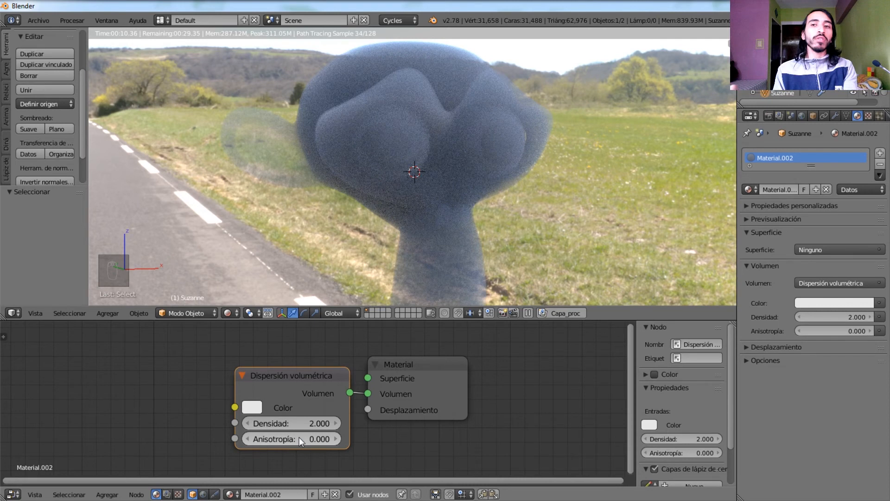
- Delete all nodes of the monkey's material and browse the texture nodes available to add
{"action": "key", "text": "Delete"}
{"action": "key", "text": "shift+a"}
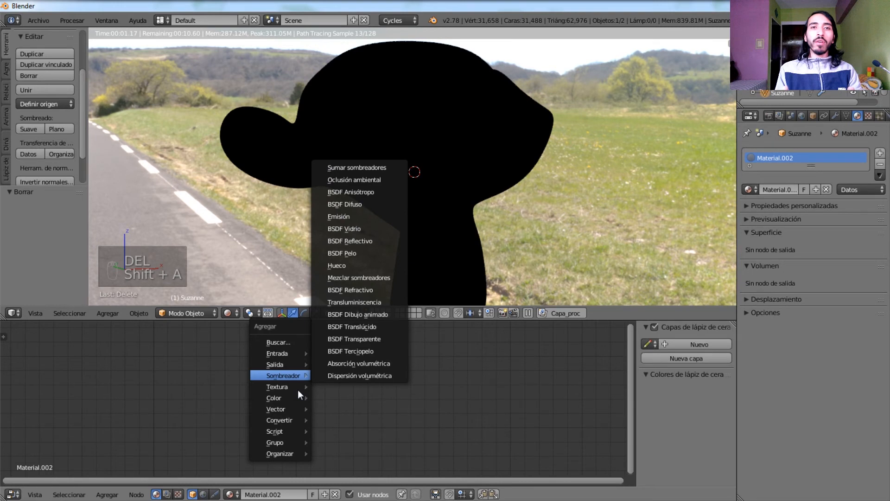
{"action": "key", "text": "shift+a"}
{"action": "mouse_move", "coordinate": [307, 387]}
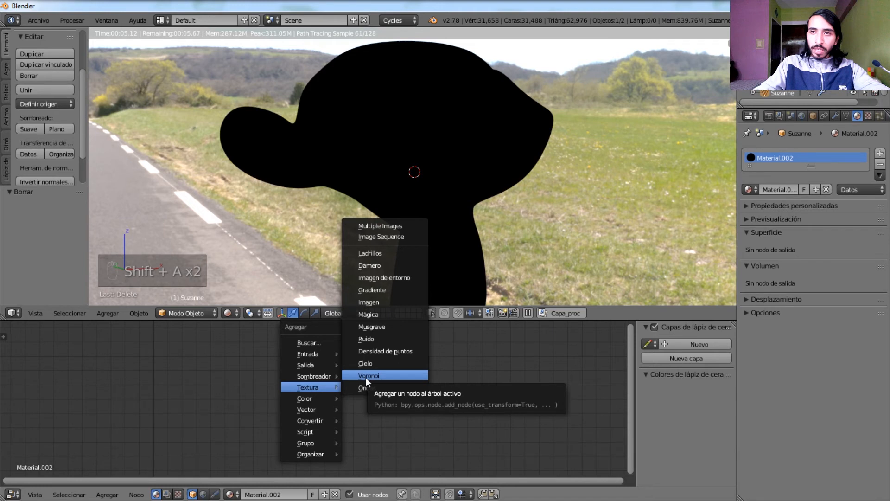
{"action": "key", "text": "t"}
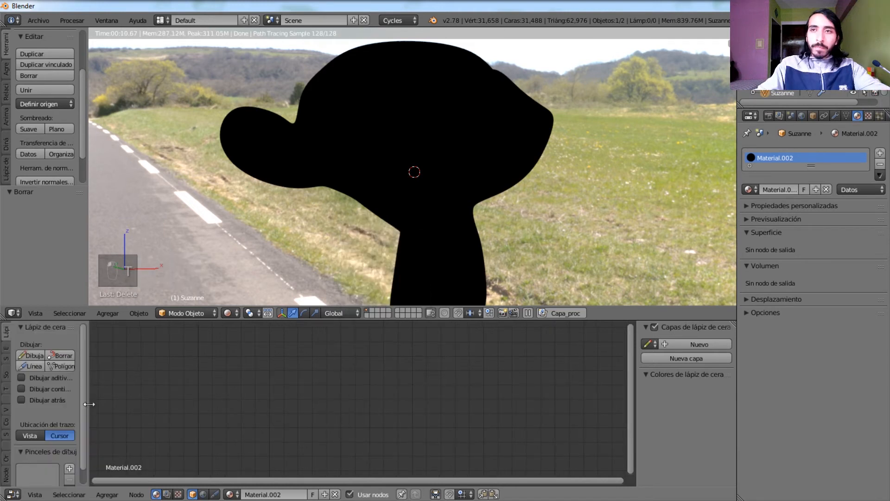
{"action": "left_click_drag", "start_coordinate": [89, 404], "coordinate": [238, 404]}
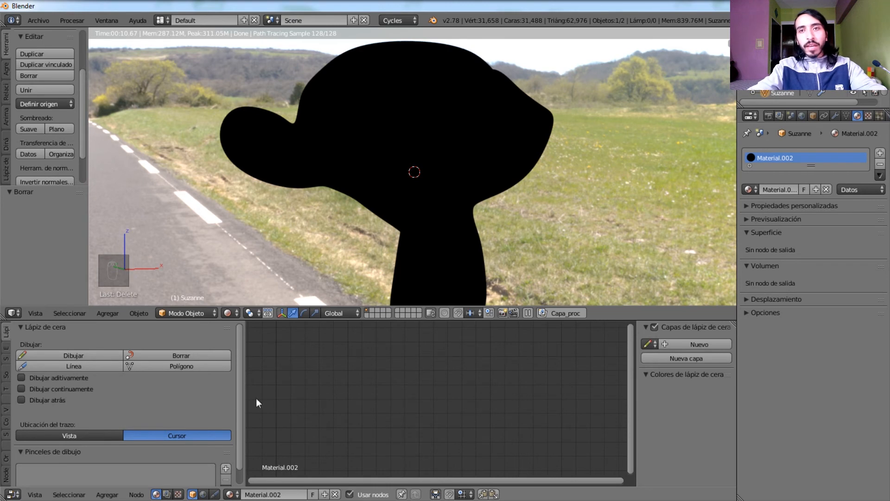
{"action": "key", "text": "t"}
- Add a Voronoi texture node and preview it on the monkey with the emission viewer
{"action": "key", "text": "shift+a"}
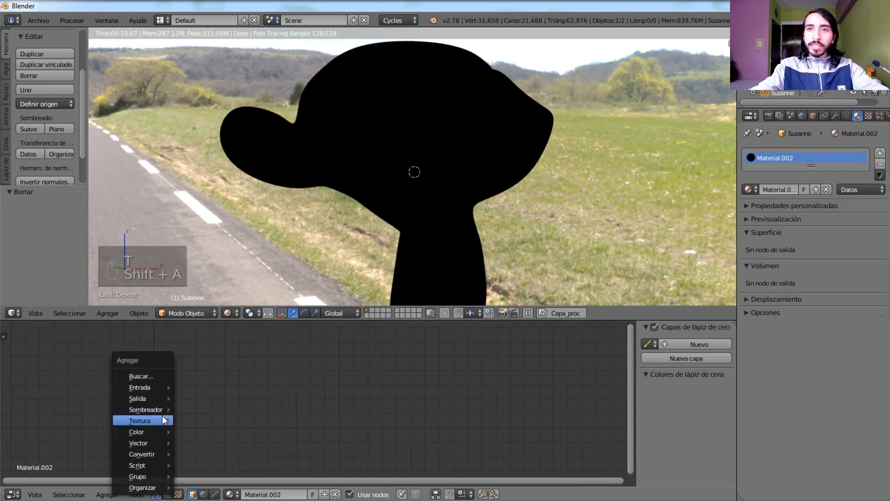
{"action": "mouse_move", "coordinate": [158, 418]}
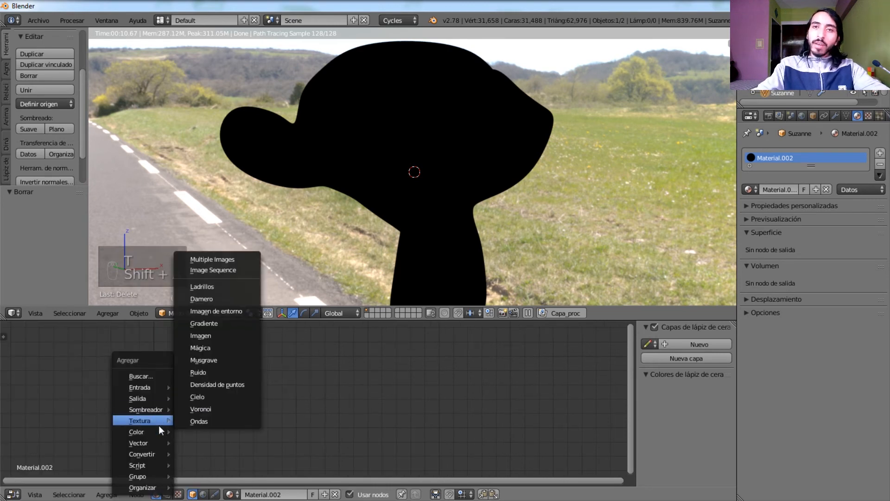
{"action": "left_click", "coordinate": [219, 408]}
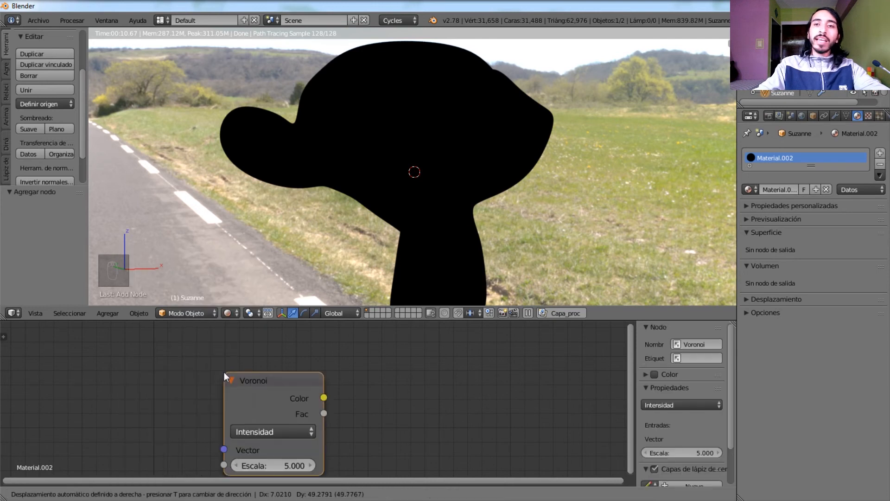
{"action": "left_click", "coordinate": [229, 343]}
{"action": "left_click", "coordinate": [258, 372], "text": "ctrl+shift"}
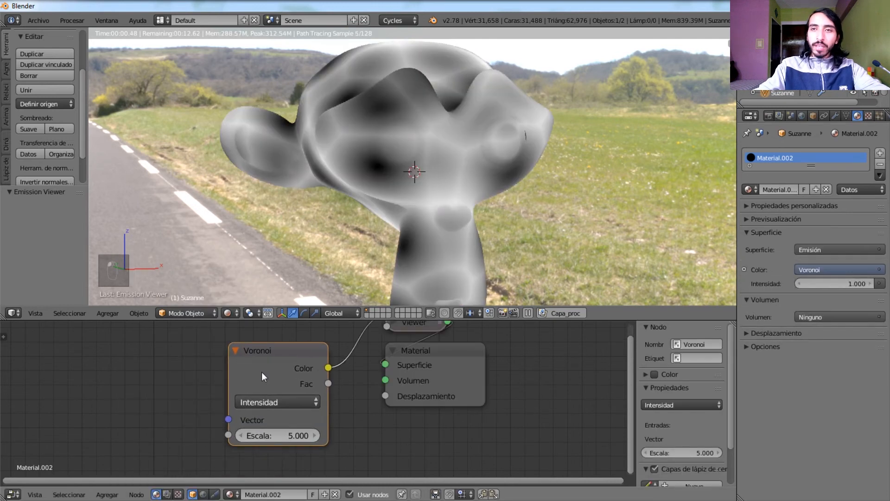
- View the Voronoi pattern from the monkey's side and switch its colouring to Celdas
{"action": "middle_click_drag", "start_coordinate": [324, 224], "coordinate": [328, 224]}
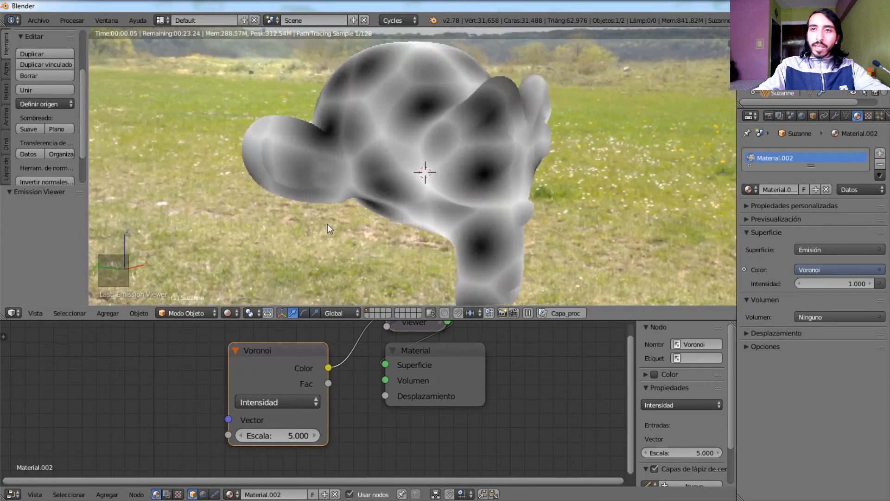
{"action": "middle_click_drag", "start_coordinate": [354, 119], "coordinate": [363, 156]}
{"action": "left_click", "coordinate": [278, 401]}
{"action": "left_click", "coordinate": [279, 369]}
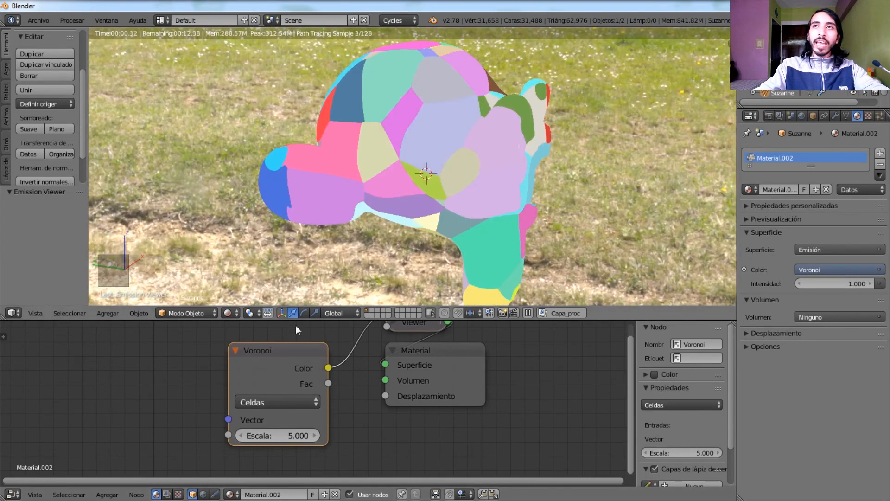
{"action": "left_click", "coordinate": [421, 369]}
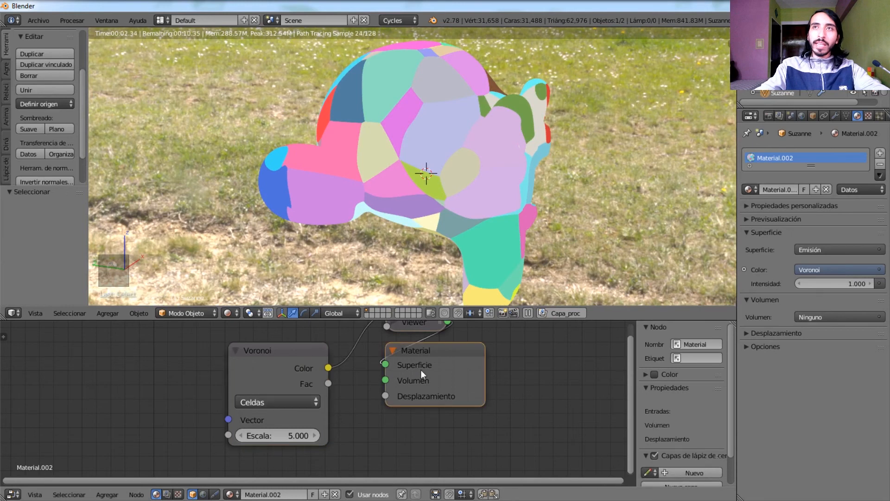
{"action": "left_click_drag", "start_coordinate": [421, 369], "coordinate": [513, 369]}
{"action": "left_click", "coordinate": [297, 400]}
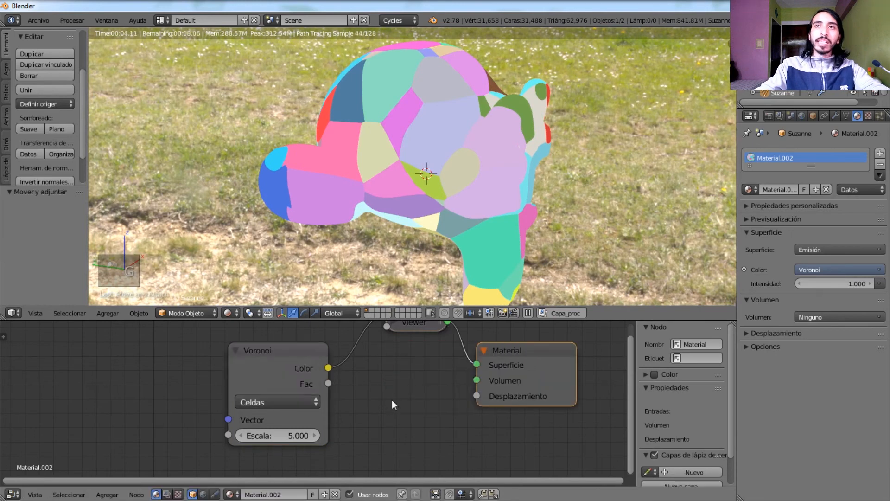
{"action": "key", "text": "ctrl+z"}
{"action": "key", "text": "ctrl+z"}
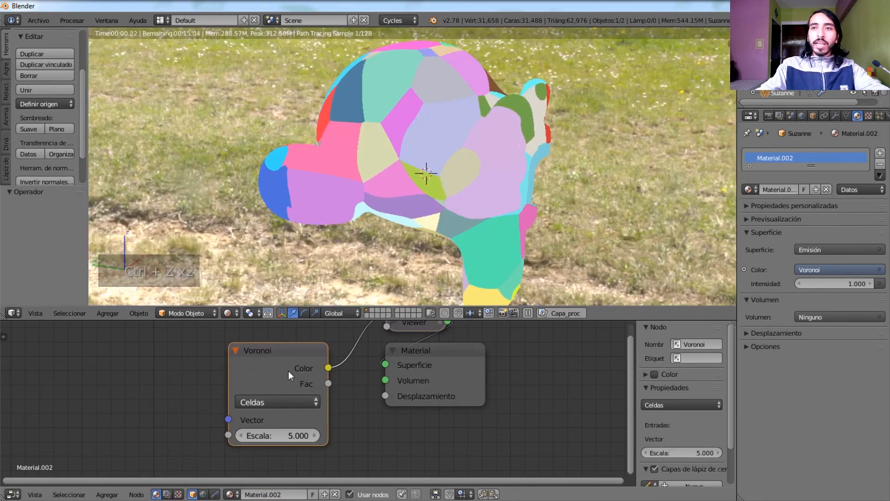
- Move the Material output node farther from the Voronoi node to make room between them
{"action": "left_click", "coordinate": [413, 379]}
{"action": "key", "text": "g"}
{"action": "left_click", "coordinate": [538, 377]}
- Add a Ruido texture node below the viewer and preview it on the monkey with the emission viewer
{"action": "key", "text": "shift+a"}
{"action": "mouse_move", "coordinate": [371, 383]}
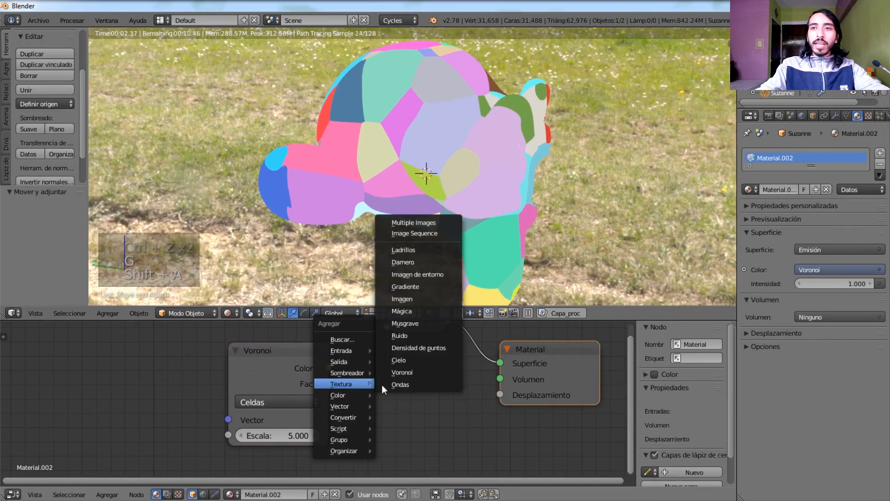
{"action": "left_click", "coordinate": [397, 337]}
{"action": "left_click", "coordinate": [377, 390]}
{"action": "left_click", "coordinate": [378, 390], "text": "ctrl+shift"}
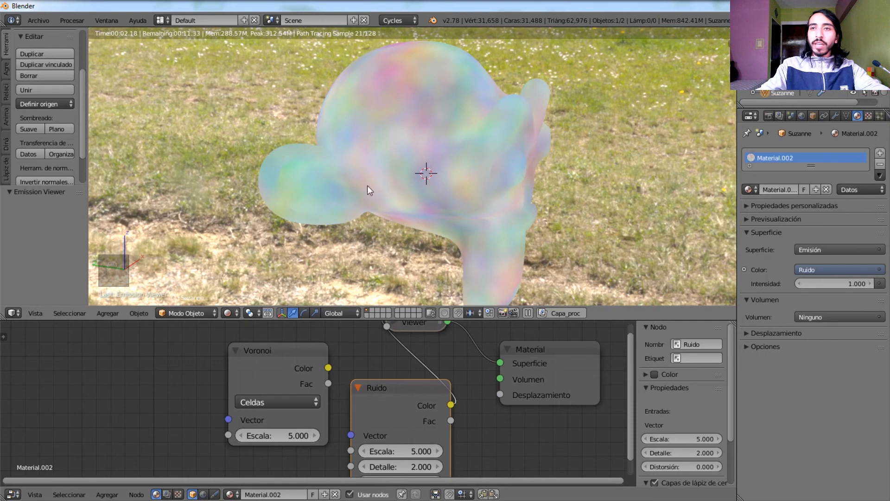
- Set the Ruido scale to 15.2 and move the node to the far side of the Voronoi node
{"action": "middle_click_drag", "start_coordinate": [377, 166], "coordinate": [468, 170]}
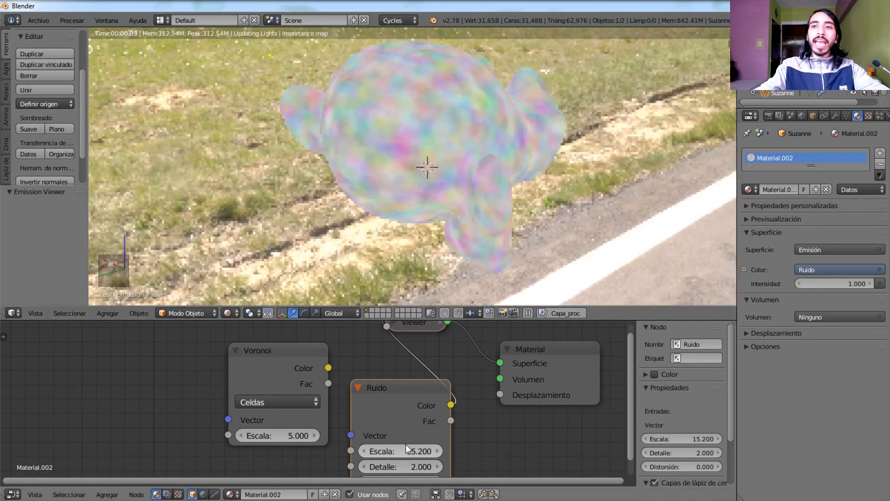
{"action": "left_click_drag", "start_coordinate": [405, 446], "coordinate": [588, 199]}
{"action": "key", "text": "g"}
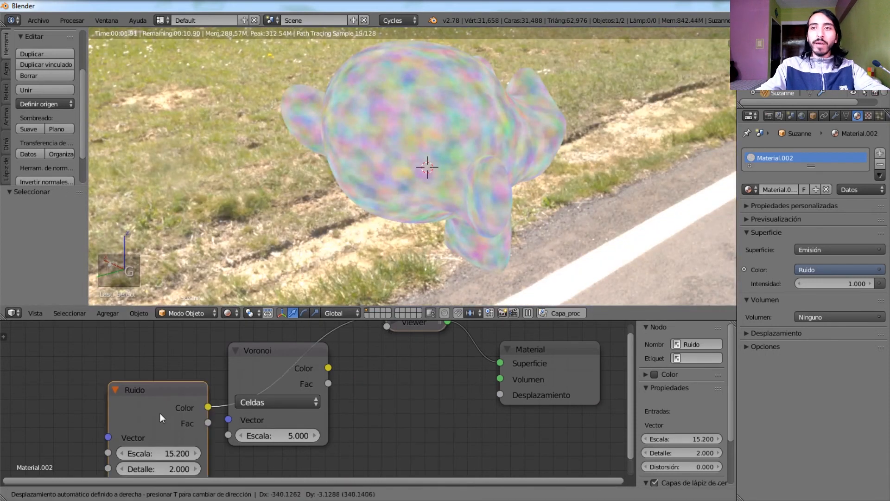
{"action": "left_click", "coordinate": [123, 400]}
- Add a Musgrave texture node and preview it on the monkey with the emission viewer
{"action": "key", "text": "shift+a"}
{"action": "mouse_move", "coordinate": [410, 419]}
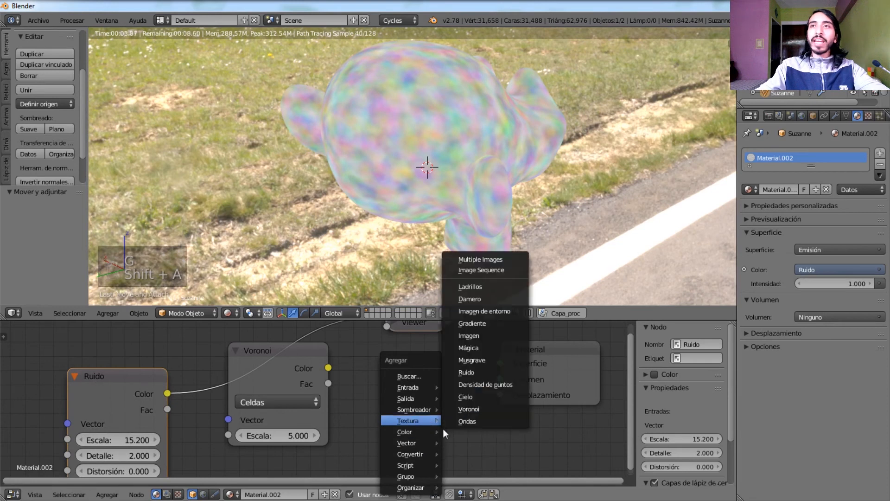
{"action": "left_click", "coordinate": [482, 361]}
{"action": "left_click", "coordinate": [408, 385]}
{"action": "left_click", "coordinate": [408, 386], "text": "ctrl+shift"}
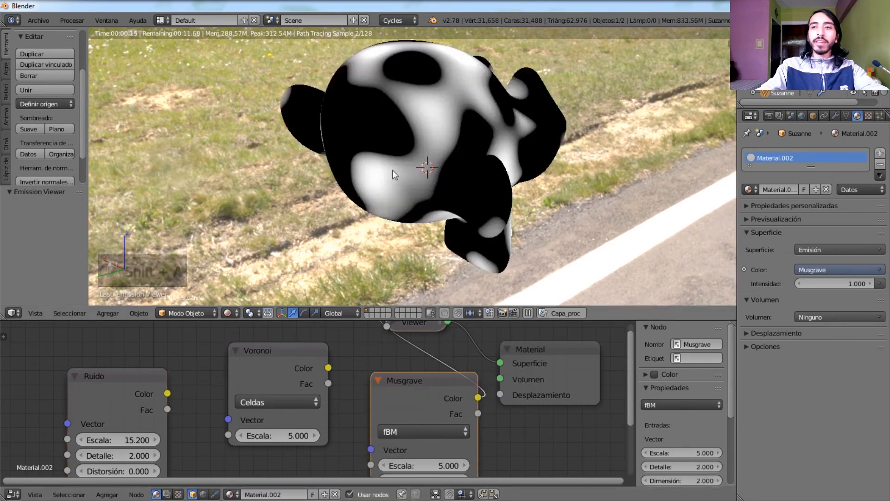
- Set the Musgrave scale to 17 and move the node over the Ruido node
{"action": "left_click", "coordinate": [411, 466]}
{"action": "type", "text": "17"}
{"action": "key", "text": "Return"}
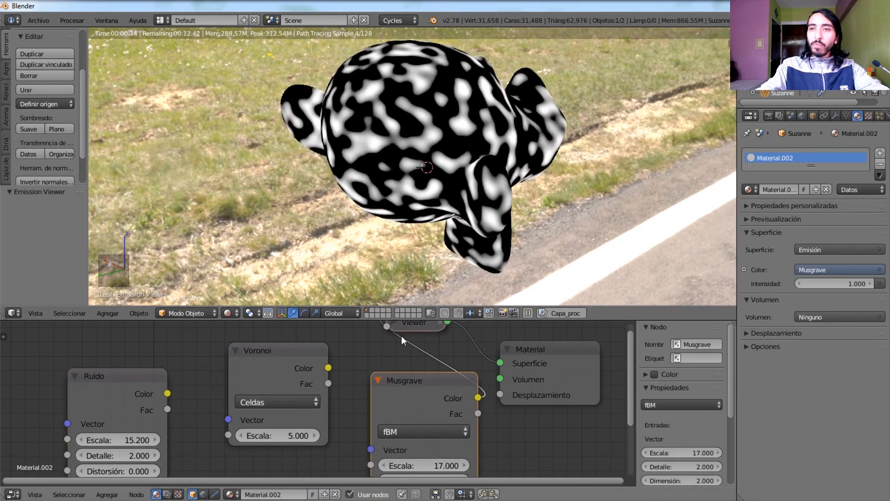
{"action": "key", "text": "g"}
{"action": "left_click", "coordinate": [145, 396]}
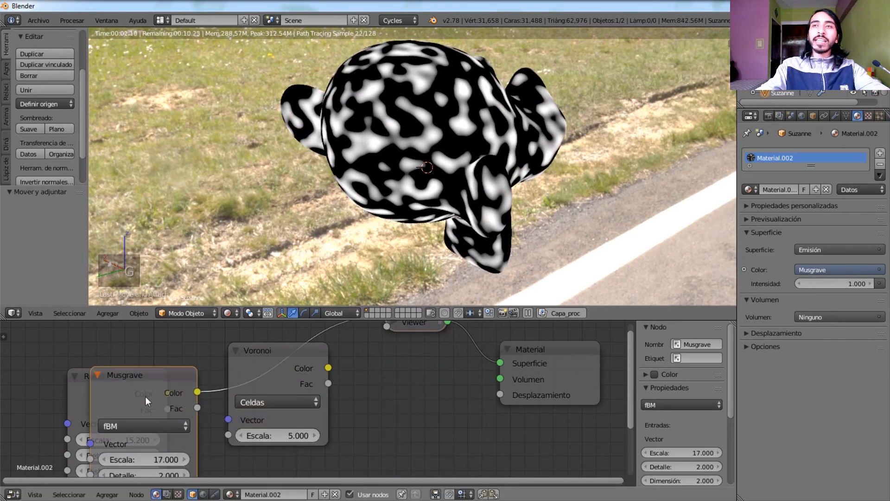
- Add a Mágica texture node, preview it on the monkey, and shift it away from the Material output node
{"action": "key", "text": "shift+a"}
{"action": "mouse_move", "coordinate": [431, 399]}
{"action": "left_click", "coordinate": [483, 327]}
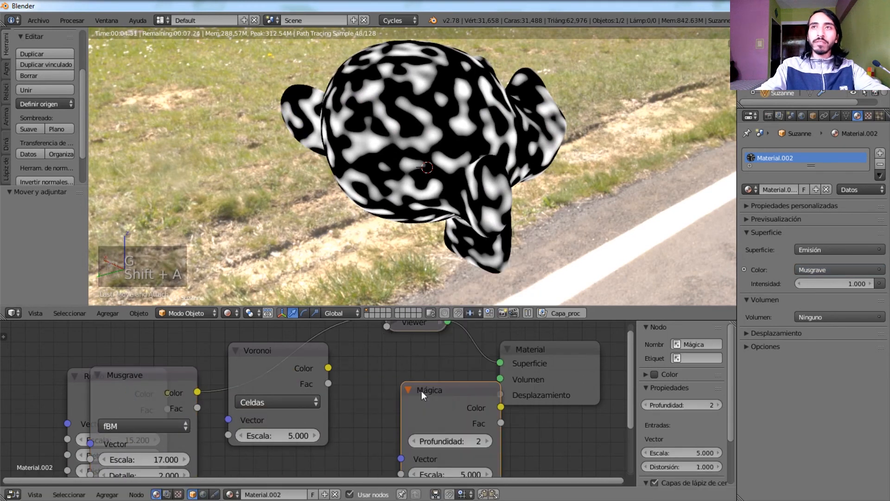
{"action": "left_click", "coordinate": [421, 390], "text": "ctrl+shift"}
{"action": "left_click_drag", "start_coordinate": [435, 403], "coordinate": [404, 413]}
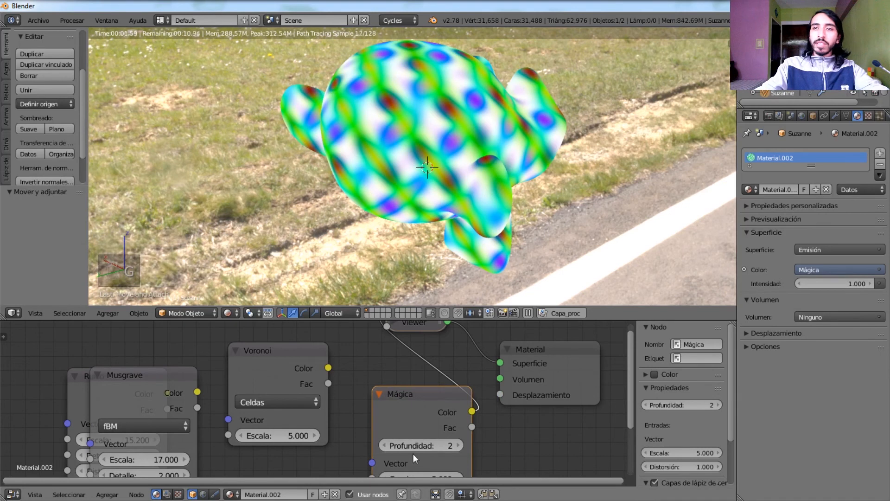
- Move the Mágica node onto the stacked Ruido and Musgrave nodes
{"action": "scroll", "coordinate": [508, 436], "scroll_direction": "down", "scroll_amount": 1}
{"action": "middle_click_drag", "start_coordinate": [464, 453], "coordinate": [494, 400]}
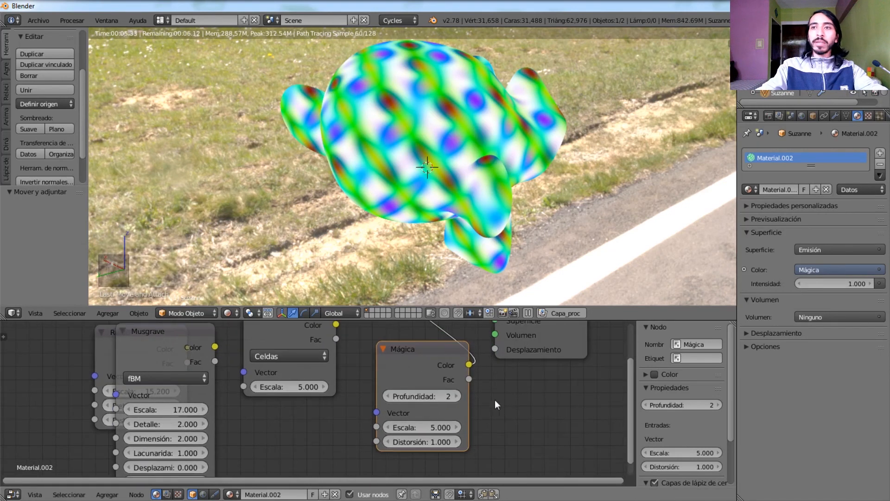
{"action": "left_click", "coordinate": [427, 409]}
{"action": "key", "text": "g"}
{"action": "left_click", "coordinate": [153, 349]}
{"action": "middle_click_drag", "start_coordinate": [460, 396], "coordinate": [452, 425]}
- Add a Gradiente texture node and preview it on the monkey with the emission viewer
{"action": "key", "text": "shift+a"}
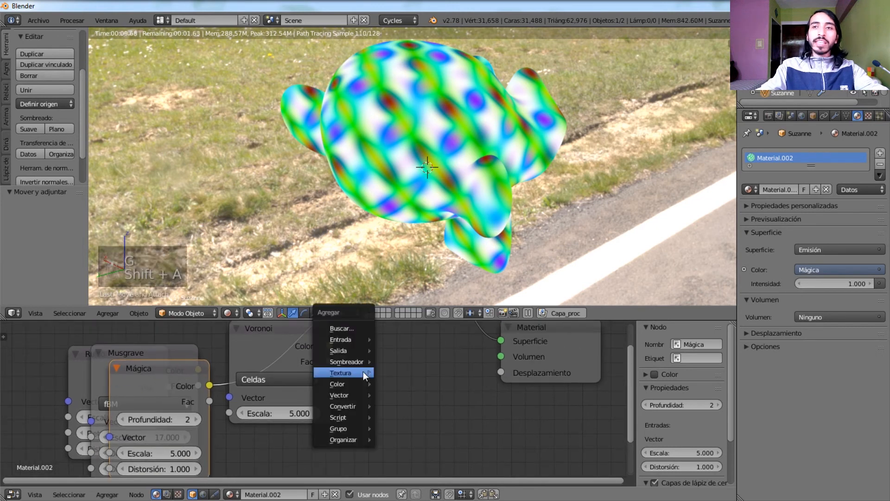
{"action": "mouse_move", "coordinate": [363, 372]}
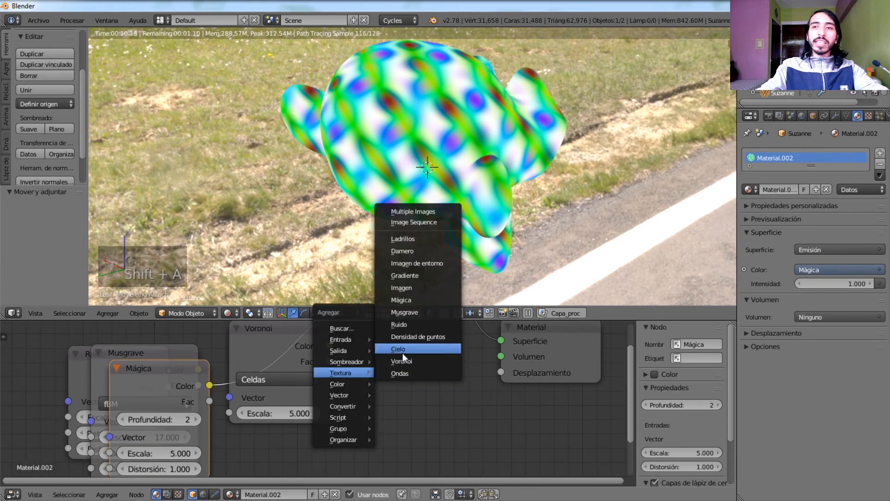
{"action": "left_click", "coordinate": [423, 286]}
{"action": "key", "text": "shift+a"}
{"action": "mouse_move", "coordinate": [385, 391]}
{"action": "left_click", "coordinate": [422, 295]}
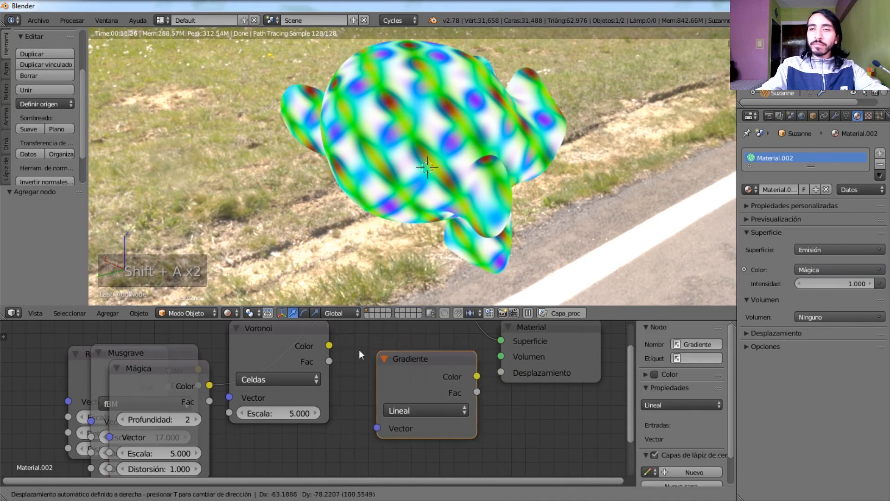
{"action": "left_click", "coordinate": [396, 360]}
{"action": "left_click", "coordinate": [397, 360], "text": "ctrl+shift"}
- Inspect the gradient from the monkey's side and move the Gradiente node onto the other stacked texture nodes
{"action": "mouse_move", "coordinate": [427, 178]}
{"action": "middle_mouse_down"}
{"action": "mouse_move", "coordinate": [399, 165]}
{"action": "mouse_move", "coordinate": [423, 167]}
{"action": "middle_mouse_up"}
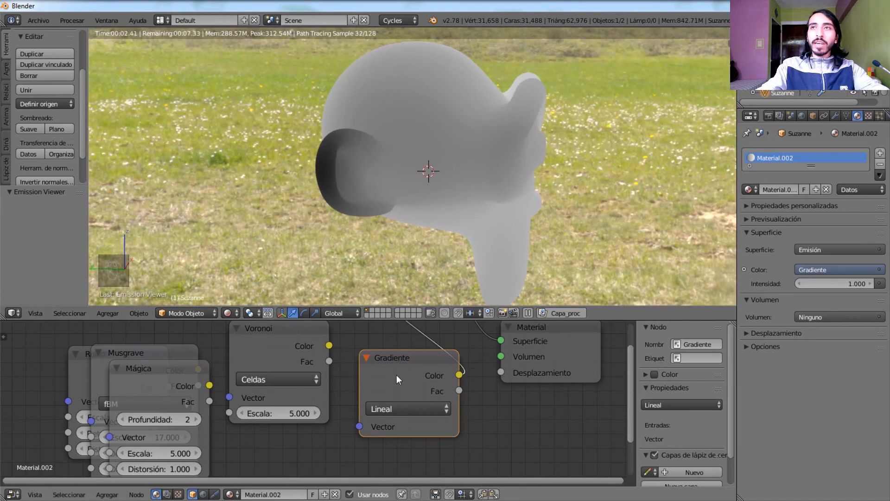
{"action": "key", "text": "g"}
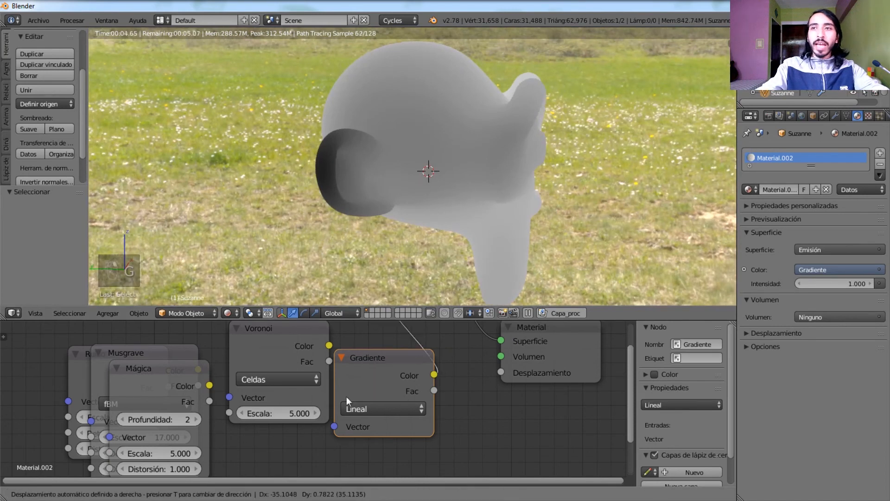
{"action": "left_click", "coordinate": [256, 394]}
- Add a Damero texture node and preview it on the monkey with the emission viewer
{"action": "key", "text": "shift+a"}
{"action": "mouse_move", "coordinate": [374, 377]}
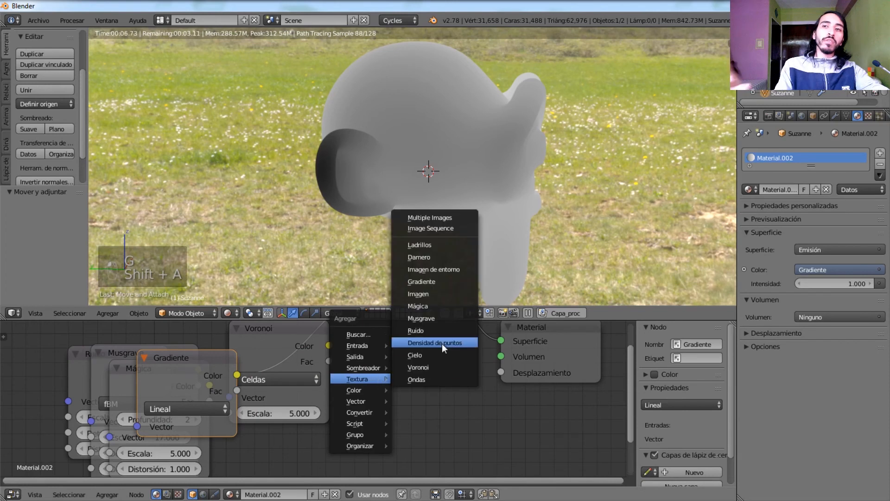
{"action": "left_click", "coordinate": [439, 260]}
{"action": "left_click", "coordinate": [396, 386]}
{"action": "left_click", "coordinate": [397, 387], "text": "ctrl+shift"}
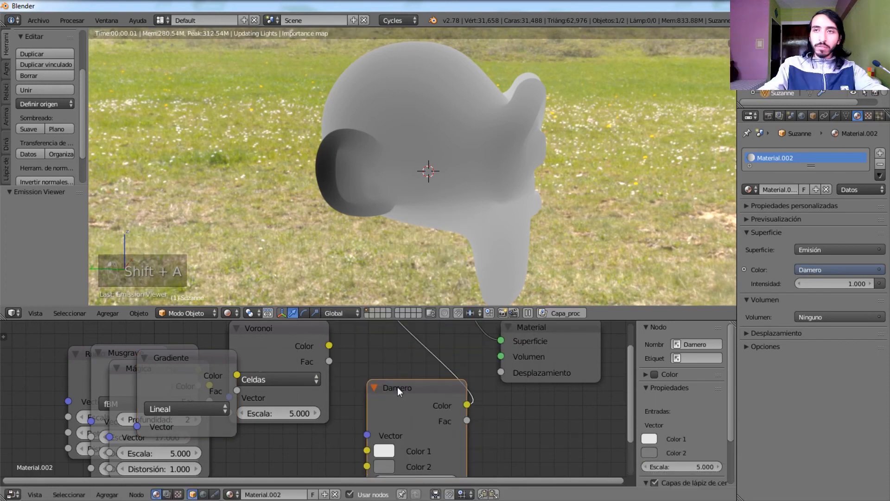
- Inspect the checker pattern on the monkey's front and delete the Damero node
{"action": "middle_click_drag", "start_coordinate": [466, 196], "coordinate": [371, 199]}
{"action": "left_click", "coordinate": [403, 394]}
{"action": "key", "text": "g"}
{"action": "left_click", "coordinate": [407, 331]}
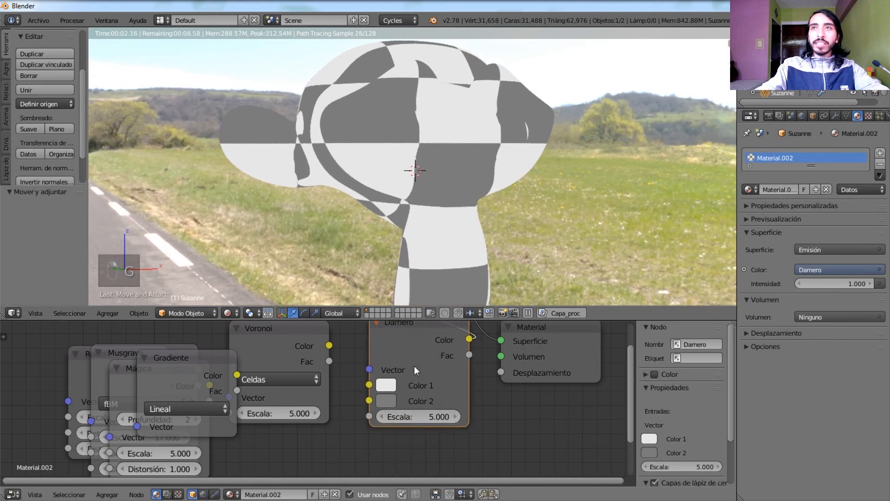
{"action": "key", "text": "Delete"}
- Add an Imagen de entorno texture node in the free space between the Voronoi and Material nodes
{"action": "key", "text": "shift+a"}
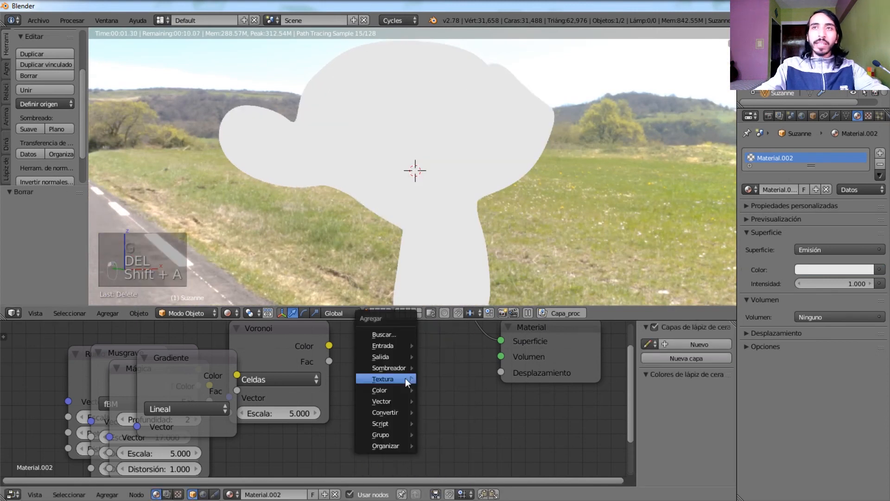
{"action": "mouse_move", "coordinate": [399, 377]}
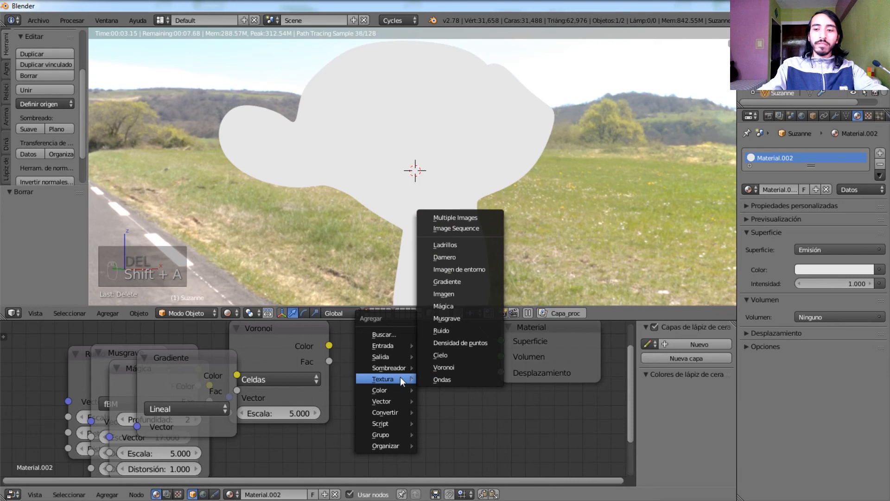
{"action": "left_click", "coordinate": [467, 269]}
{"action": "left_click", "coordinate": [371, 363]}
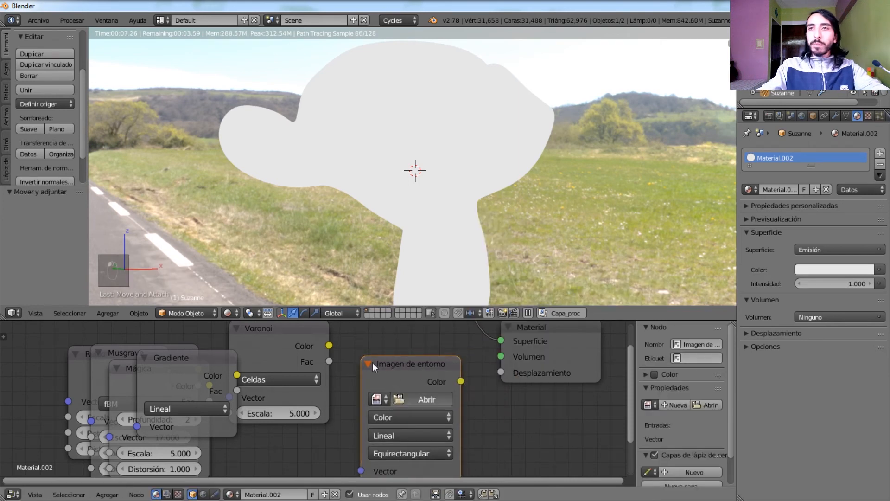
- Load planks-1839635 (1).jpg from Complementos\Texturas\Public Domain into the Imagen de entorno node and preview it on the monkey
{"action": "left_click", "coordinate": [427, 399]}
{"action": "left_click", "coordinate": [29, 168]}
{"action": "left_click", "coordinate": [32, 225]}
{"action": "left_click", "coordinate": [35, 216]}
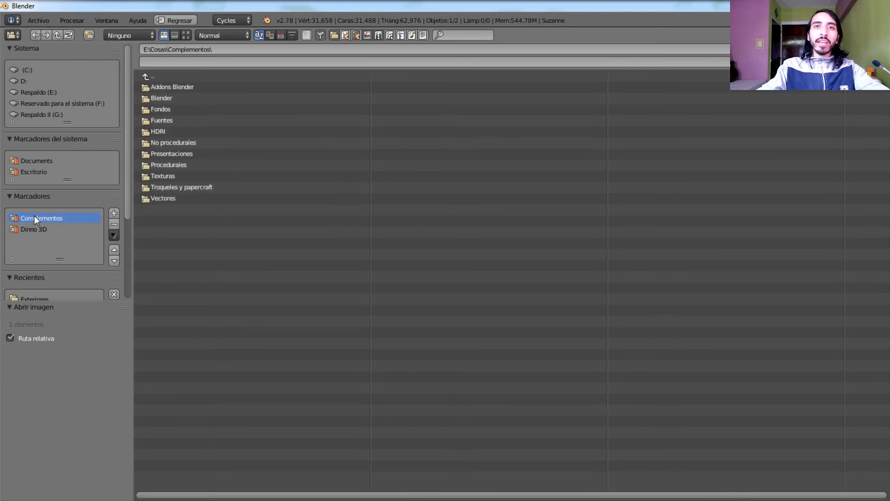
{"action": "left_click", "coordinate": [170, 175]}
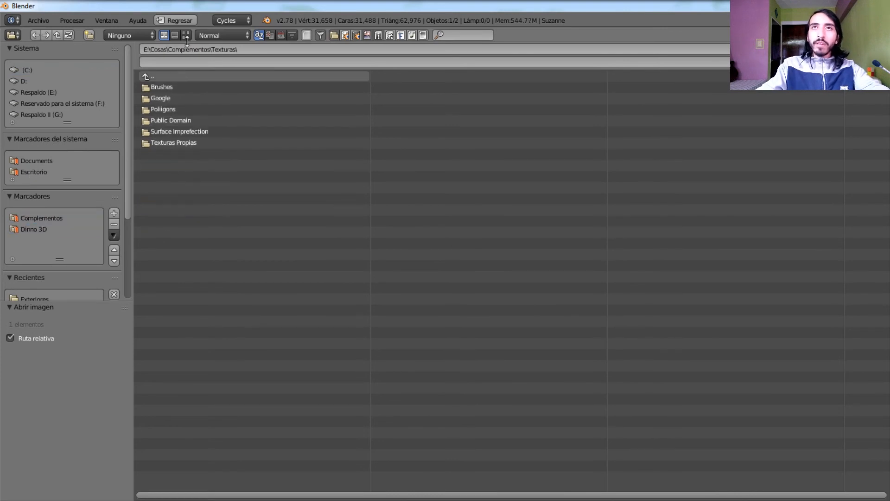
{"action": "left_click", "coordinate": [186, 36]}
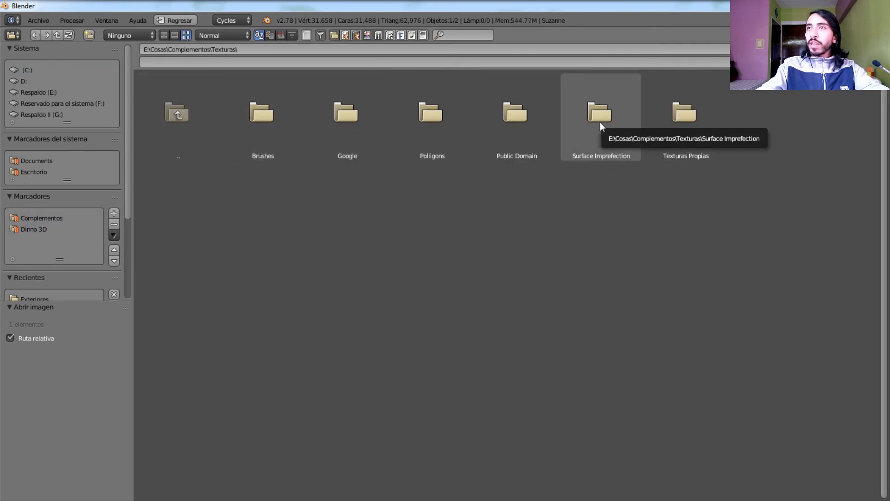
{"action": "left_click", "coordinate": [517, 118]}
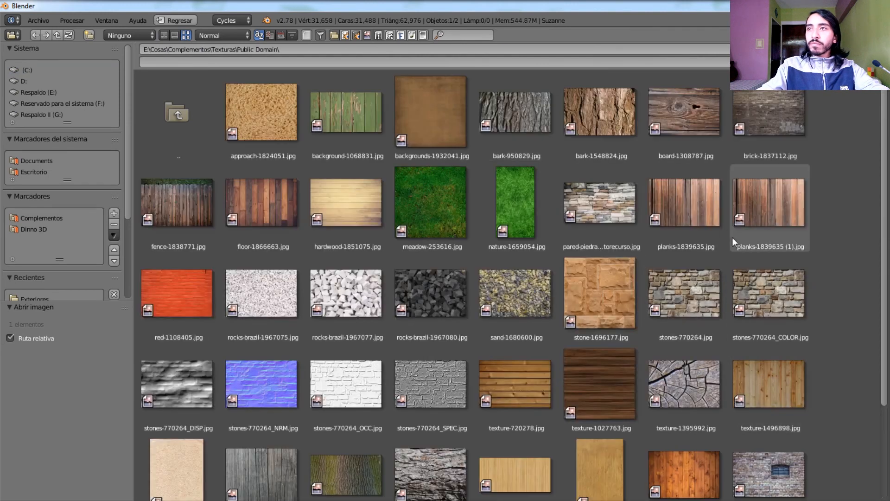
{"action": "double_click", "coordinate": [756, 202]}
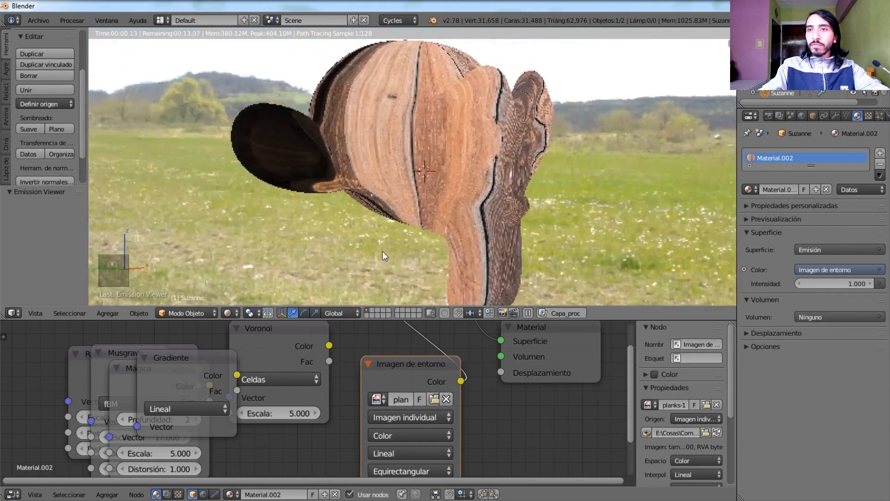
- Unwrap the monkey mesh in Edit Mode and inspect the wood texture from the back, side and front
{"action": "key", "text": "ctrl+KP_1"}
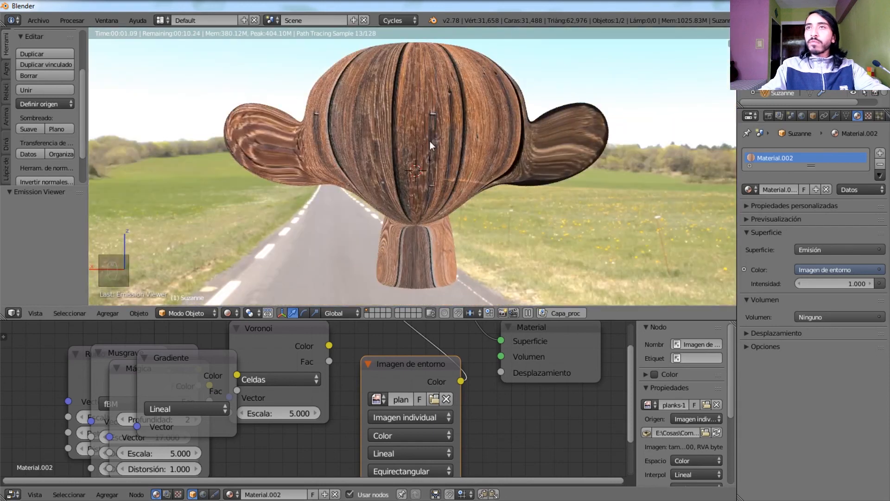
{"action": "key", "text": "Tab"}
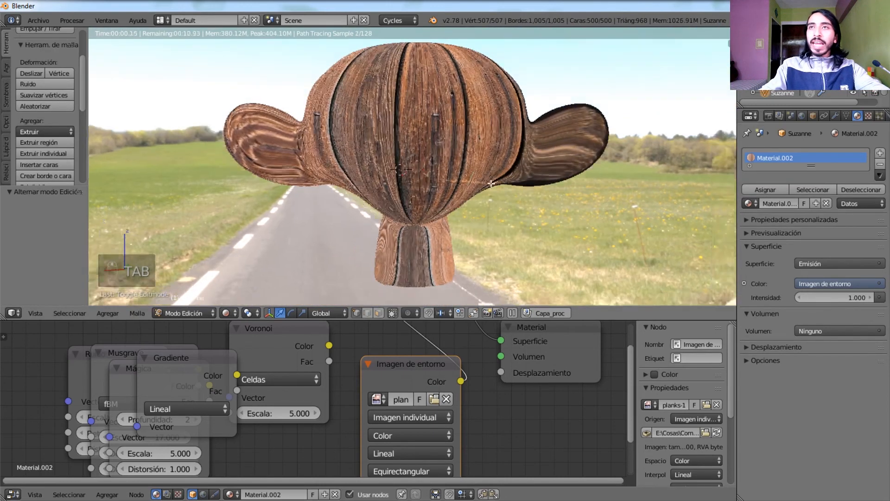
{"action": "middle_click_drag", "start_coordinate": [491, 184], "coordinate": [517, 179]}
{"action": "key", "text": "u"}
{"action": "left_click", "coordinate": [518, 179]}
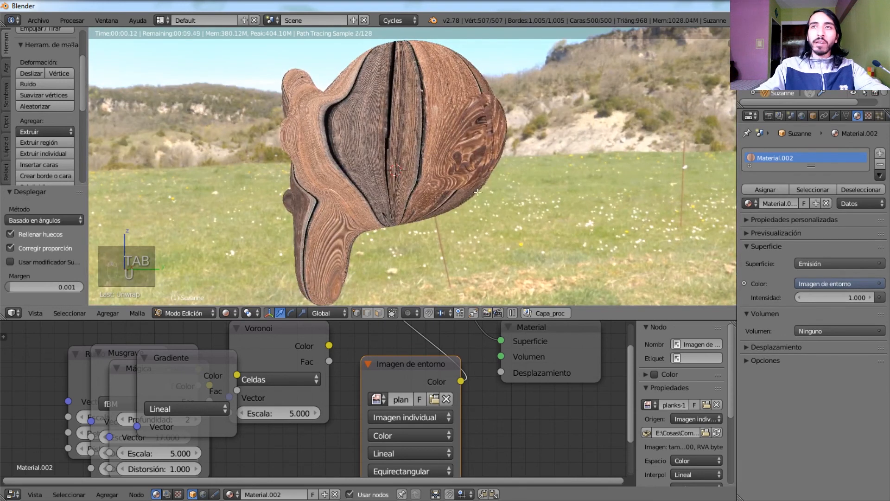
{"action": "key", "text": "KP_1"}
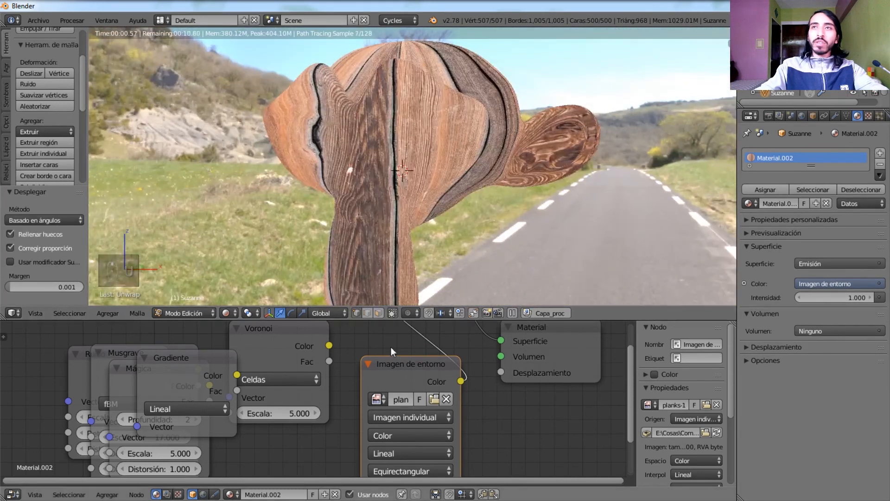
- Move the Imagen de entorno node onto the other stacked texture nodes
{"action": "right_click", "coordinate": [356, 155]}
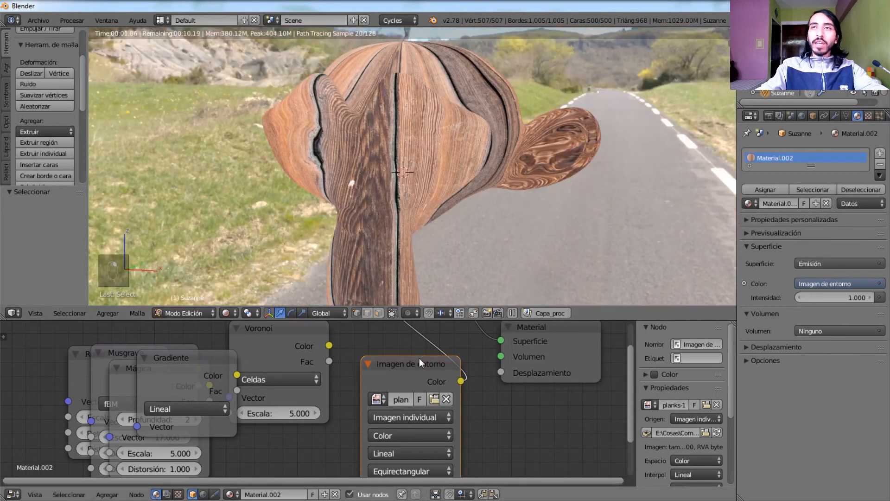
{"action": "key", "text": "g"}
{"action": "left_click", "coordinate": [215, 334]}
- Add a Tono / Saturación color node, look over its settings and delete it
{"action": "key", "text": "shift+a"}
{"action": "mouse_move", "coordinate": [435, 366]}
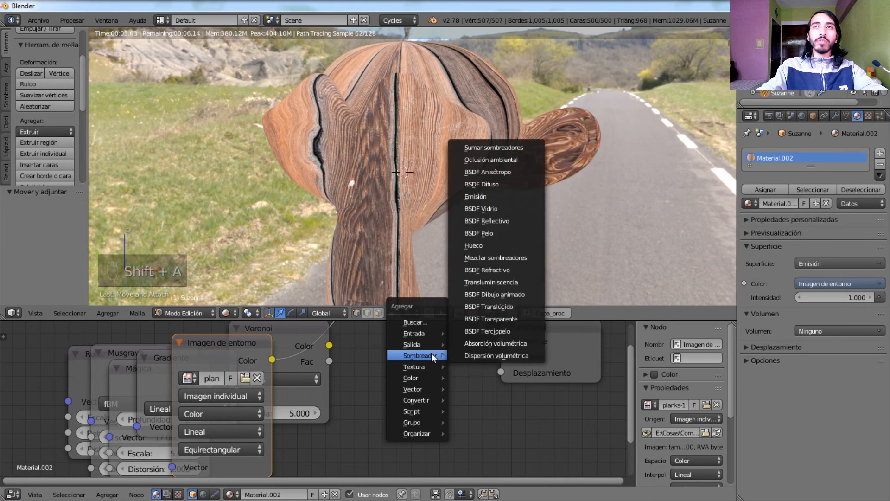
{"action": "mouse_move", "coordinate": [425, 366]}
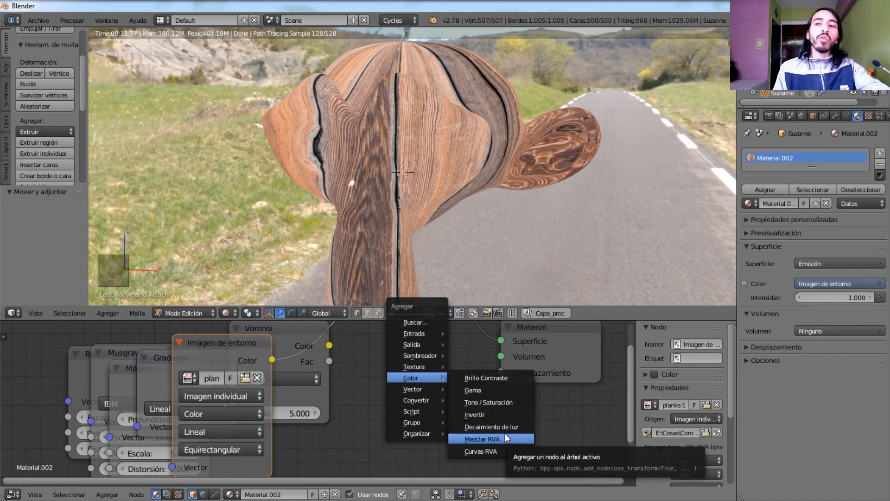
{"action": "left_click", "coordinate": [503, 402]}
{"action": "left_click", "coordinate": [347, 348]}
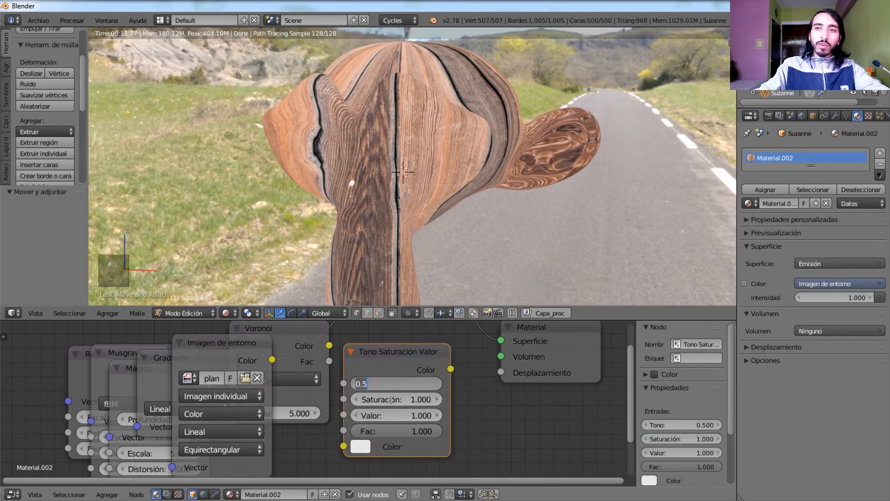
{"action": "left_click", "coordinate": [408, 415]}
{"action": "key", "text": "Return"}
{"action": "left_click", "coordinate": [404, 362]}
{"action": "key", "text": "Delete"}
- Add a Gama color node and set its gamma to 4.6
{"action": "key", "text": "shift+a"}
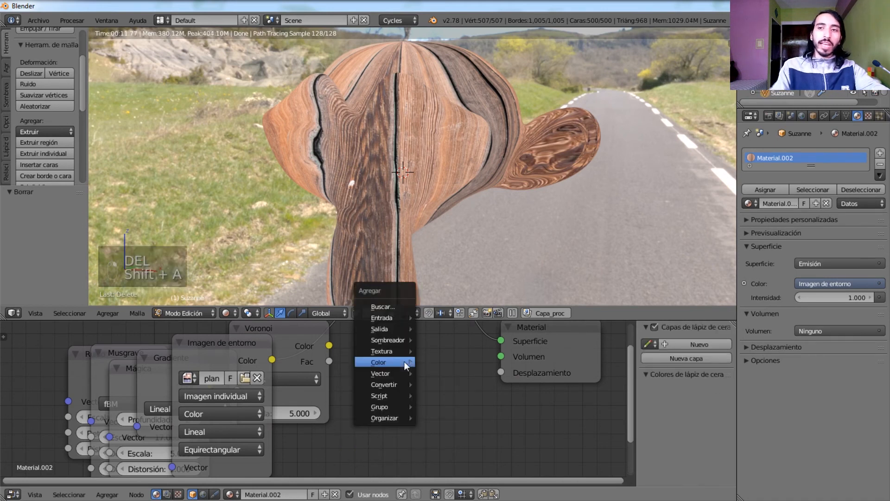
{"action": "mouse_move", "coordinate": [404, 362]}
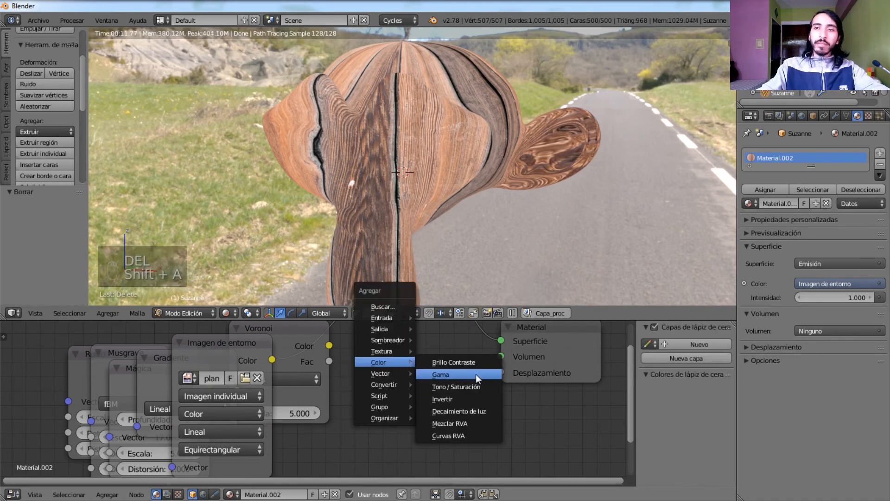
{"action": "left_click", "coordinate": [482, 374]}
{"action": "left_click", "coordinate": [357, 355]}
{"action": "left_click", "coordinate": [405, 413]}
{"action": "type", "text": "4.6"}
{"action": "key", "text": "Return"}
- Preview the Gama node with the emission viewer at a gamma of 6.3 and delete the node
{"action": "left_click", "coordinate": [420, 383], "text": "ctrl+shift"}
{"action": "left_click_drag", "start_coordinate": [404, 414], "coordinate": [420, 415]}
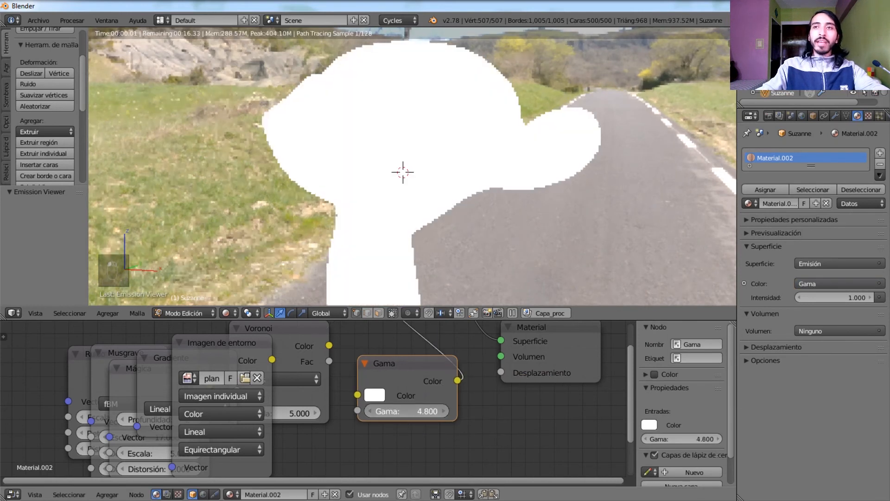
{"action": "left_click_drag", "start_coordinate": [413, 384], "coordinate": [373, 379]}
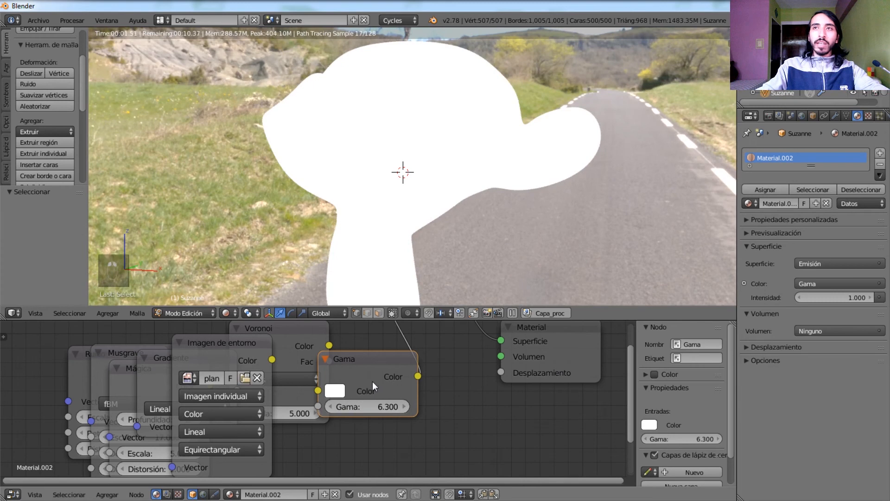
{"action": "key", "text": "x"}
- Add a Brillo / Contraste color node and delete it
{"action": "key", "text": "shift+a"}
{"action": "mouse_move", "coordinate": [392, 377]}
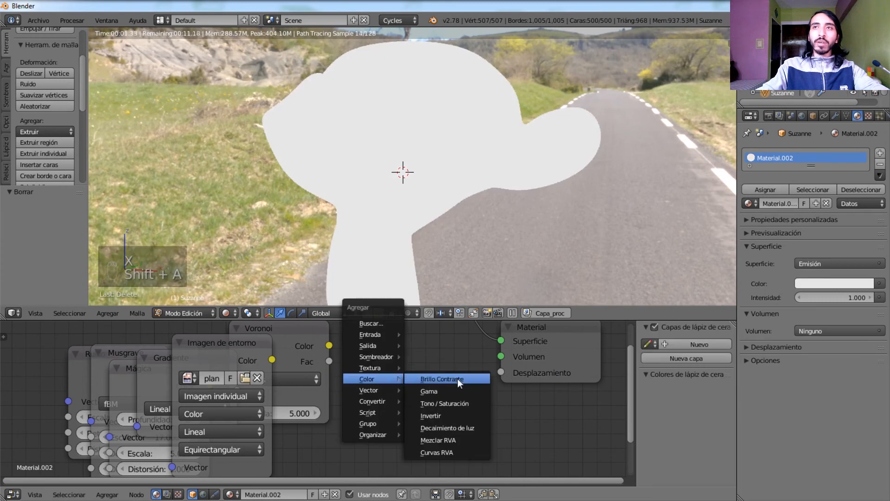
{"action": "left_click", "coordinate": [457, 378]}
{"action": "left_click", "coordinate": [419, 393]}
{"action": "key", "text": "Delete"}
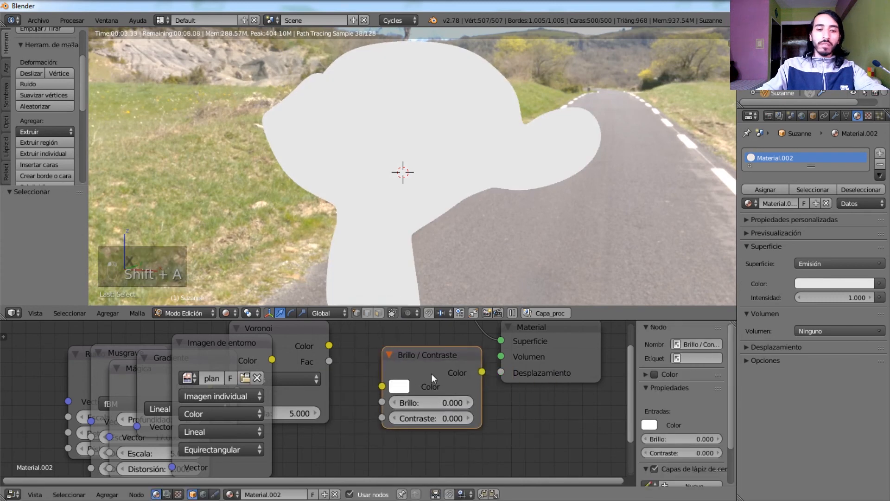
{"action": "key", "text": "shift+a"}
{"action": "mouse_move", "coordinate": [431, 374]}
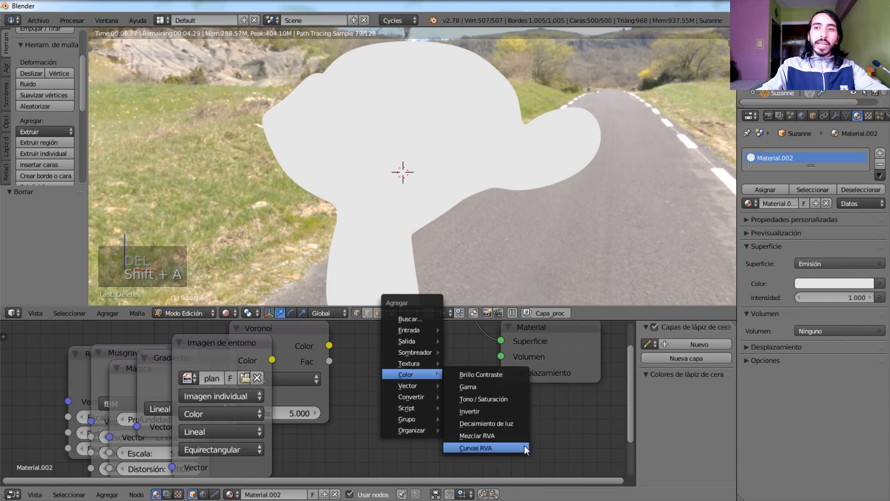
{"action": "left_click", "coordinate": [504, 423]}
{"action": "right_click", "coordinate": [347, 354]}
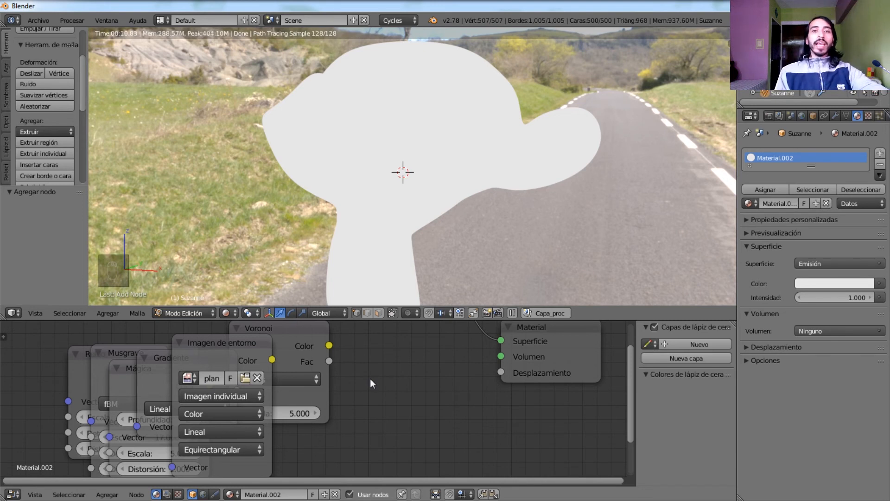
{"action": "middle_click_drag", "start_coordinate": [379, 367], "coordinate": [381, 389]}
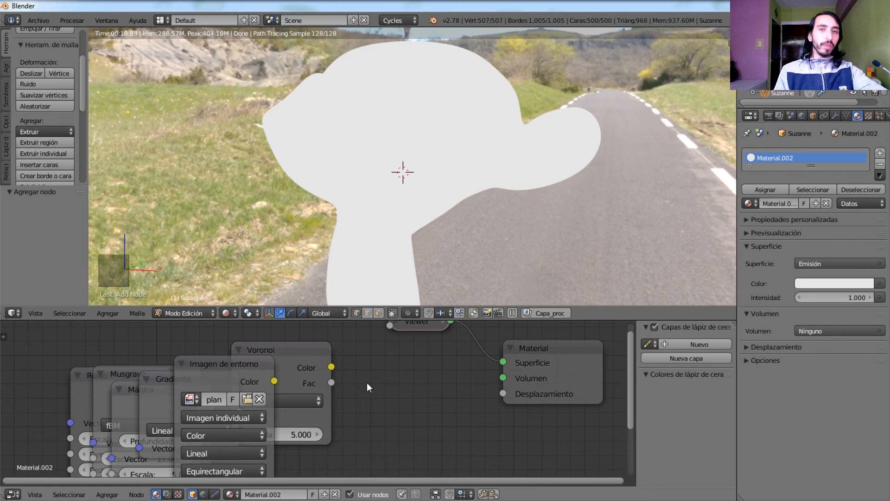
{"action": "key", "text": "shift+a"}
{"action": "mouse_move", "coordinate": [350, 360]}
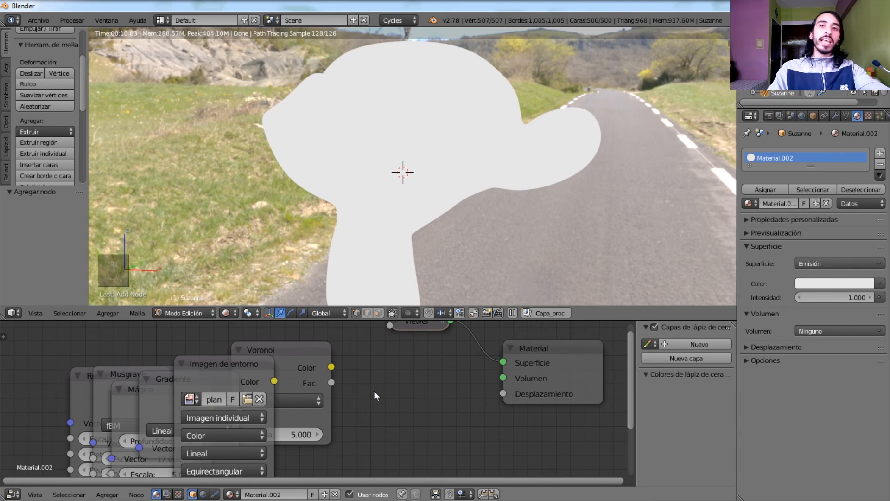
- Add a Relieve vector node below the Material output node
{"action": "key", "text": "shift+a"}
{"action": "mouse_move", "coordinate": [374, 392]}
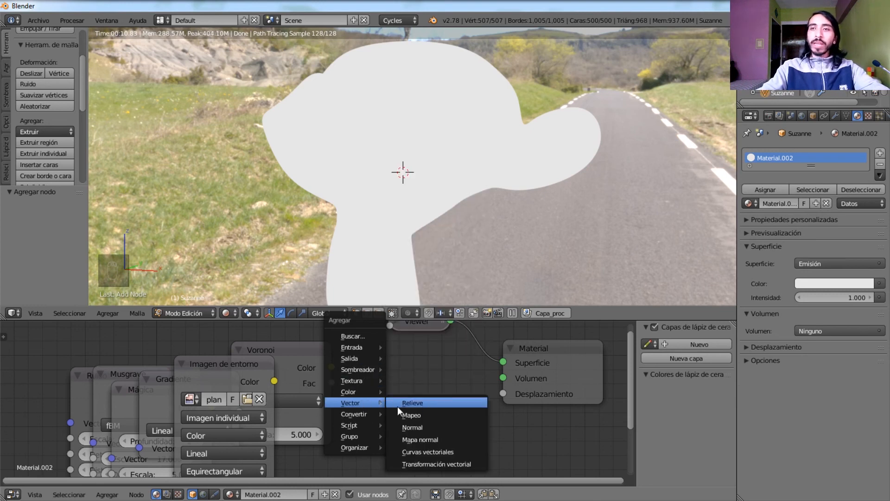
{"action": "left_click", "coordinate": [424, 403]}
{"action": "left_click", "coordinate": [409, 427]}
- Move the Imagen de entorno node further down over the stacked texture nodes to free space for another node
{"action": "middle_click_drag", "start_coordinate": [332, 423], "coordinate": [332, 386]}
{"action": "left_click", "coordinate": [212, 330]}
{"action": "key", "text": "g"}
{"action": "left_click", "coordinate": [163, 408]}
{"action": "middle_click_drag", "start_coordinate": [163, 408], "coordinate": [218, 375]}
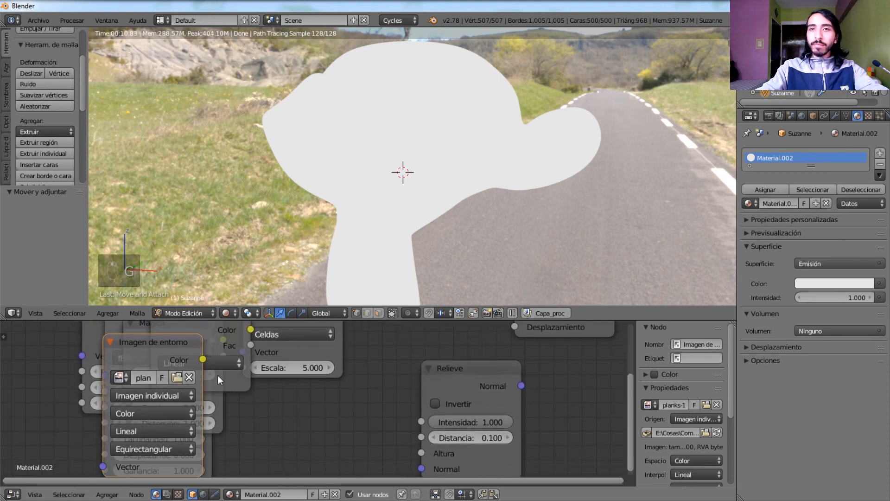
- Add an Imagen texture node beside the Relieve node and assign planks-1839635 (1).jpg to it
{"action": "key", "text": "shift+a"}
{"action": "mouse_move", "coordinate": [271, 383]}
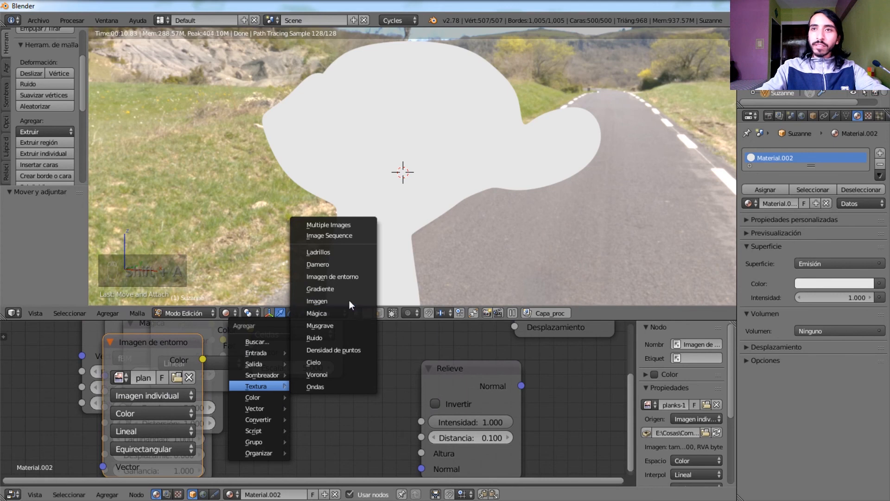
{"action": "left_click", "coordinate": [349, 301]}
{"action": "left_click", "coordinate": [284, 389]}
{"action": "left_click", "coordinate": [299, 449]}
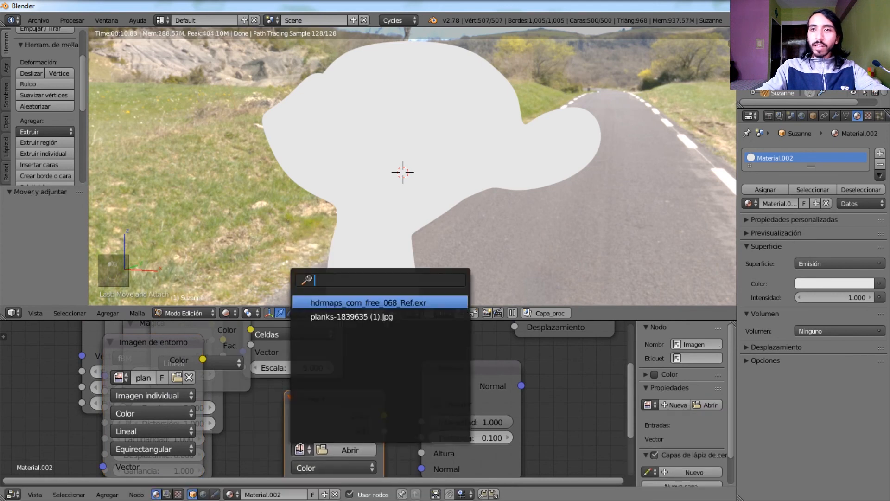
{"action": "left_click", "coordinate": [333, 318]}
- Connect the Imagen node's Color to the Relieve node's Altura, and its Normal output to the Material output's Desplazamiento
{"action": "middle_click_drag", "start_coordinate": [335, 388], "coordinate": [260, 343]}
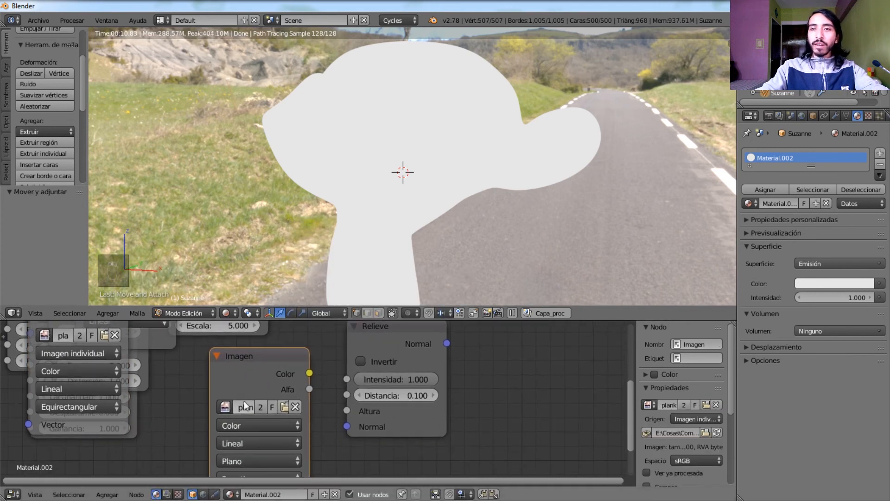
{"action": "middle_click_drag", "start_coordinate": [244, 404], "coordinate": [224, 423]}
{"action": "key", "text": "g"}
{"action": "left_click", "coordinate": [223, 385]}
{"action": "left_click_drag", "start_coordinate": [262, 391], "coordinate": [330, 431]}
{"action": "middle_click_drag", "start_coordinate": [330, 430], "coordinate": [295, 493]}
{"action": "left_click_drag", "start_coordinate": [393, 425], "coordinate": [458, 367]}
{"action": "middle_click_drag", "start_coordinate": [458, 367], "coordinate": [478, 390]}
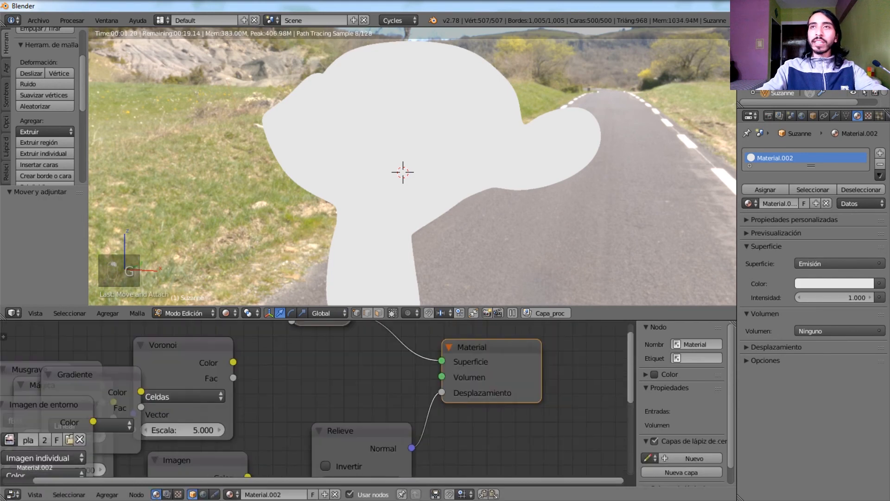
- Insert a PBR Dielectric group node into the Material output's Superficie link and delete the Emisión node
{"action": "middle_click_drag", "start_coordinate": [315, 331], "coordinate": [328, 375]}
{"action": "key", "text": "shift+a"}
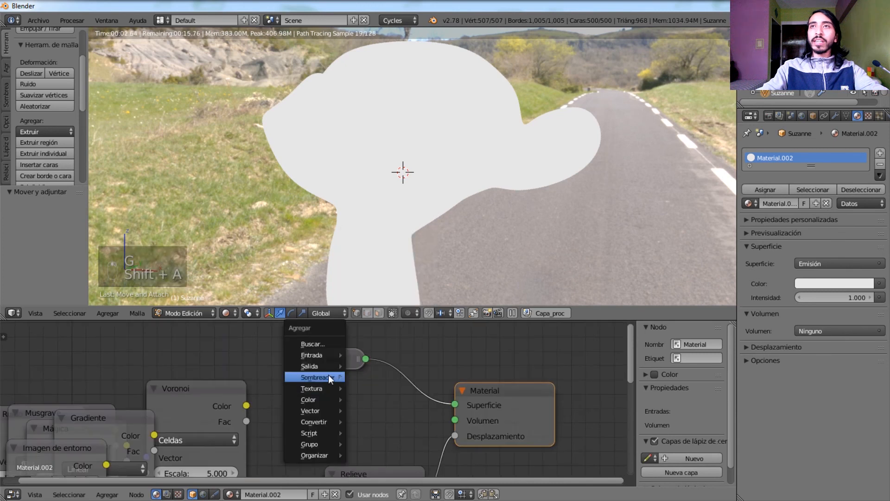
{"action": "mouse_move", "coordinate": [328, 375]}
{"action": "left_click", "coordinate": [372, 402]}
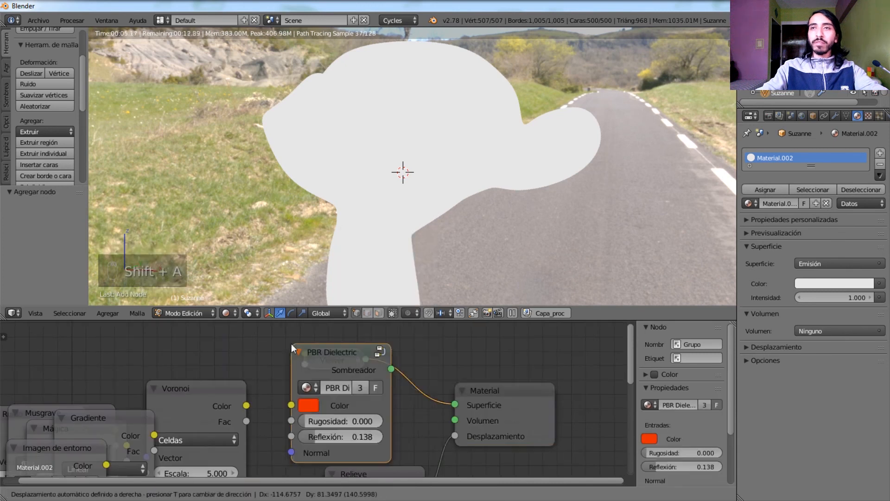
{"action": "left_click", "coordinate": [472, 403]}
{"action": "left_click", "coordinate": [303, 350]}
{"action": "key", "text": "Delete"}
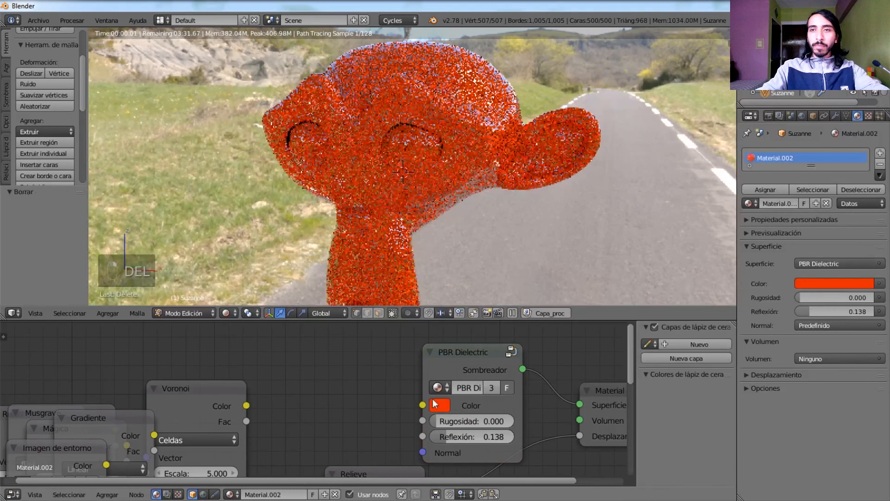
- Reposition the PBR Dielectric, Relieve and Imagen nodes to tidy the layout before the Material output
{"action": "left_click", "coordinate": [455, 360]}
{"action": "key", "text": "g"}
{"action": "left_click", "coordinate": [442, 396]}
{"action": "middle_click_drag", "start_coordinate": [442, 396], "coordinate": [290, 286]}
{"action": "left_click", "coordinate": [271, 382]}
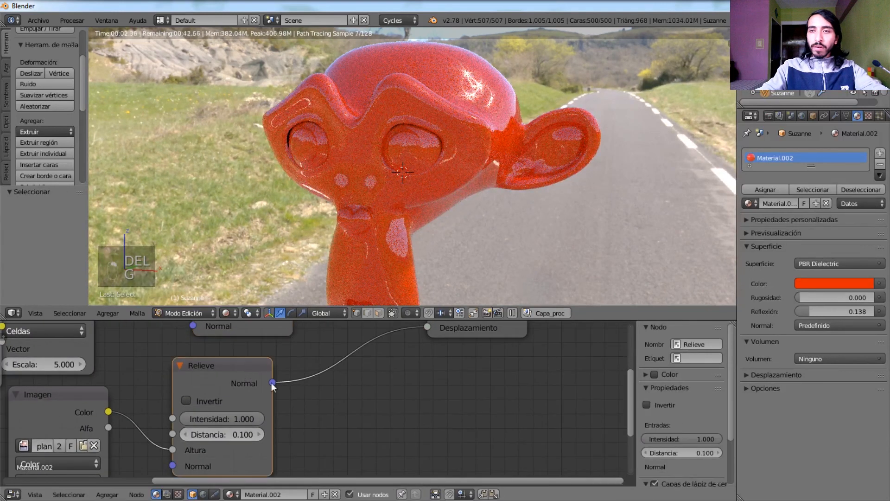
{"action": "key", "text": "g"}
{"action": "left_click", "coordinate": [378, 384]}
{"action": "left_click", "coordinate": [77, 422]}
{"action": "key", "text": "g"}
{"action": "left_click", "coordinate": [199, 443]}
- Reroute the Imagen node's Color link from the Relieve node's Altura input to its Normal input
{"action": "middle_click_drag", "start_coordinate": [274, 460], "coordinate": [305, 424]}
{"action": "left_click_drag", "start_coordinate": [305, 424], "coordinate": [305, 440]}
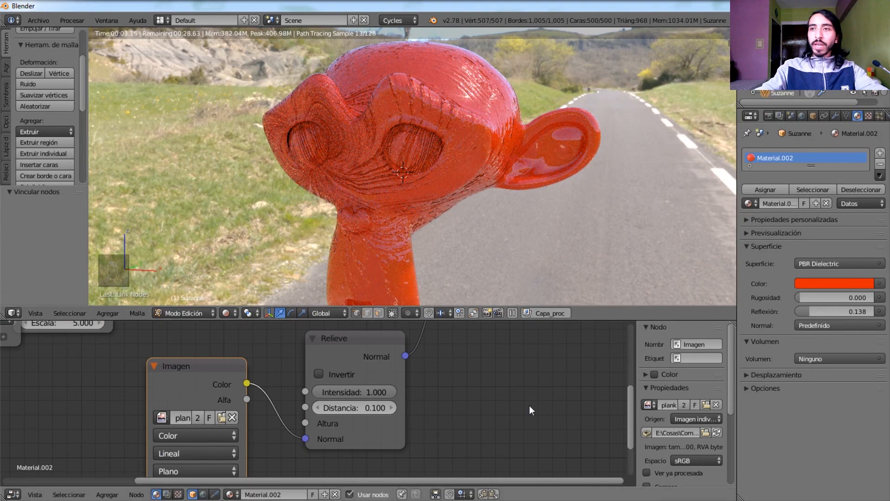
{"action": "middle_click_drag", "start_coordinate": [490, 290], "coordinate": [456, 338]}
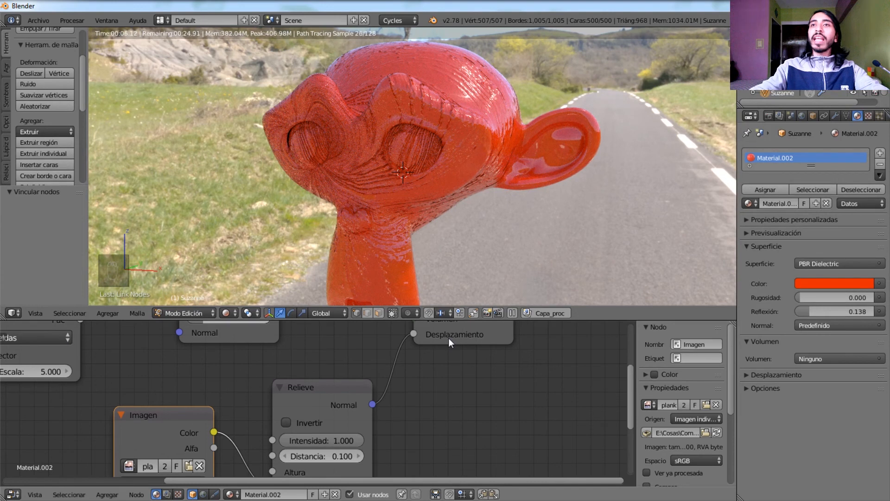
{"action": "middle_click_drag", "start_coordinate": [459, 194], "coordinate": [479, 198]}
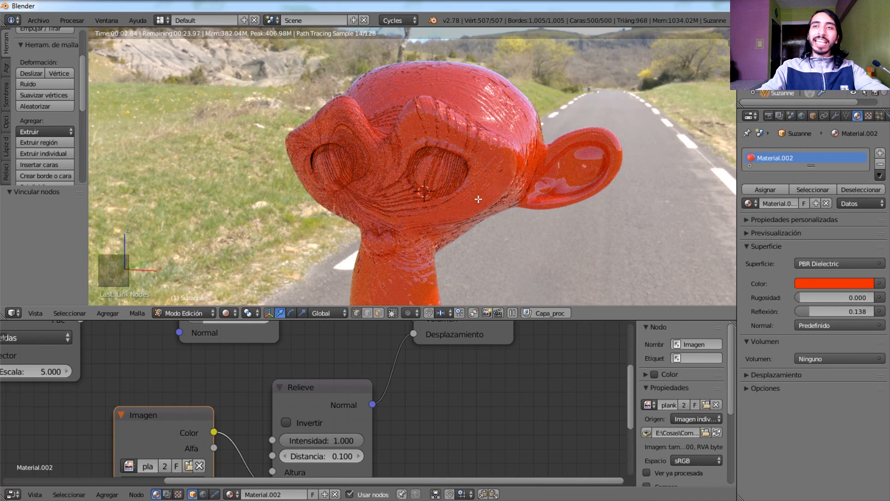
- Move the Imagen node up and further away from the Relieve node
{"action": "key", "text": "g"}
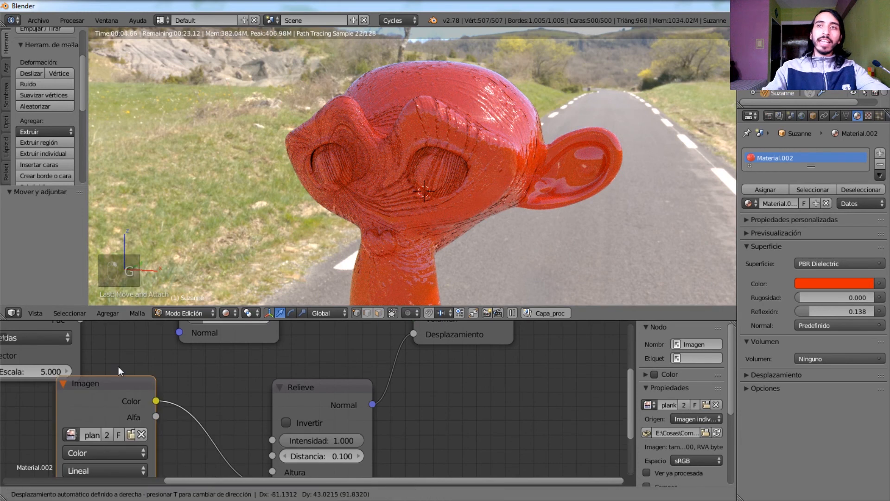
{"action": "left_click", "coordinate": [118, 366]}
{"action": "middle_click_drag", "start_coordinate": [118, 366], "coordinate": [343, 346]}
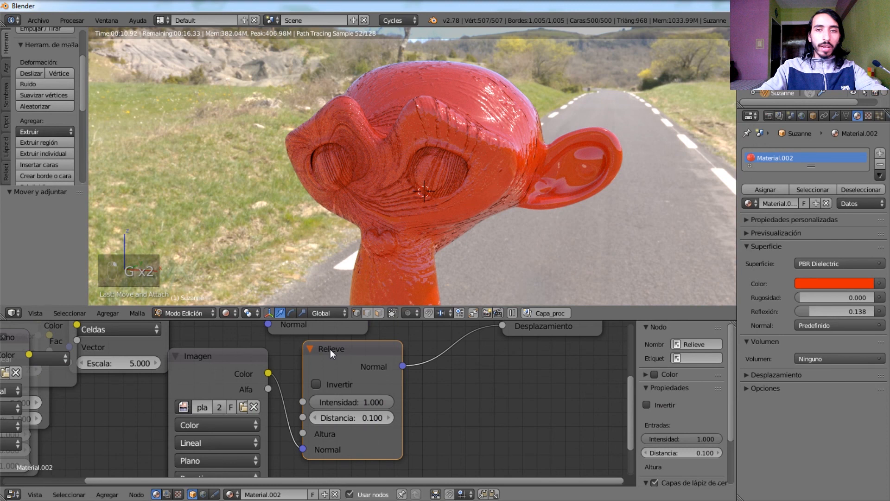
{"action": "left_click", "coordinate": [330, 349]}
{"action": "key", "text": "shift+a"}
{"action": "mouse_move", "coordinate": [371, 354]}
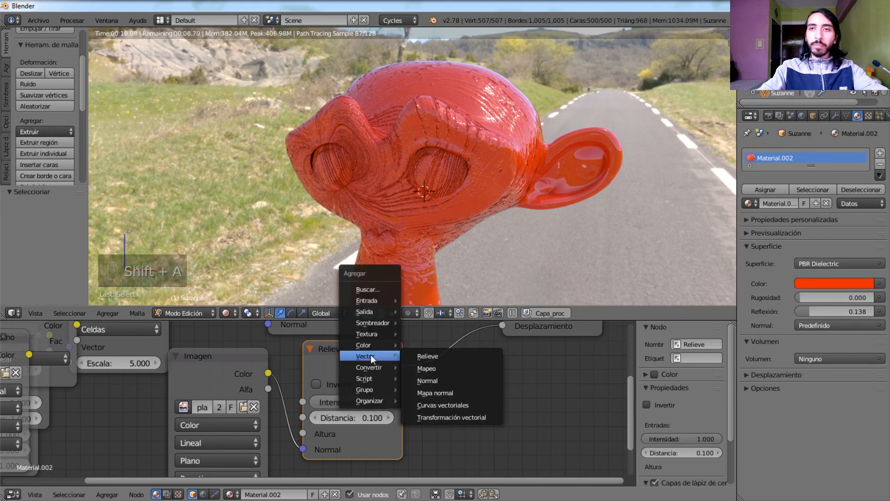
{"action": "left_click", "coordinate": [472, 393]}
- Insert a Matemática node between Relieve's Normal output and the Material output's Desplazamiento, and set its operation to Multiplicar
{"action": "key", "text": "shift+a"}
{"action": "mouse_move", "coordinate": [349, 396]}
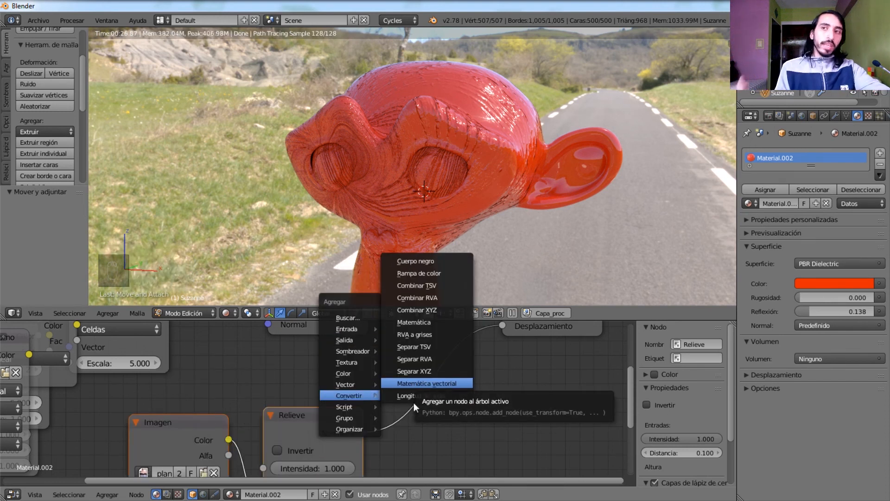
{"action": "left_click", "coordinate": [413, 321]}
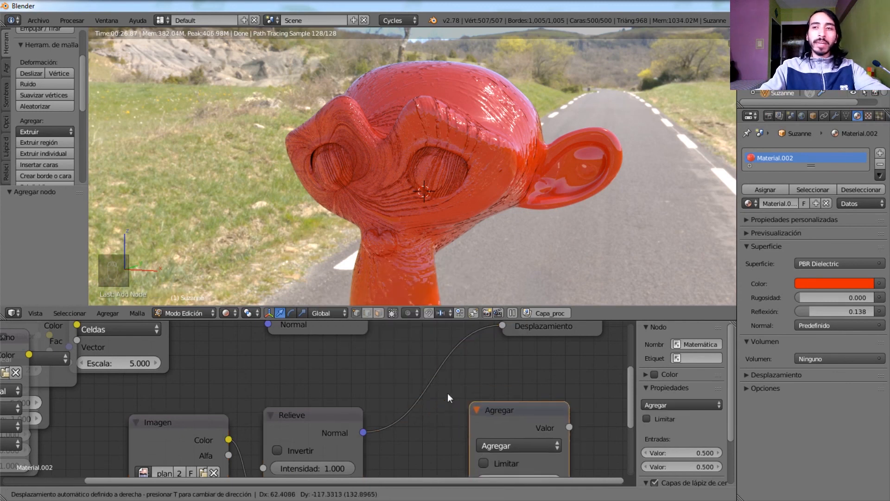
{"action": "left_click", "coordinate": [402, 359]}
{"action": "middle_click_drag", "start_coordinate": [476, 400], "coordinate": [343, 363]}
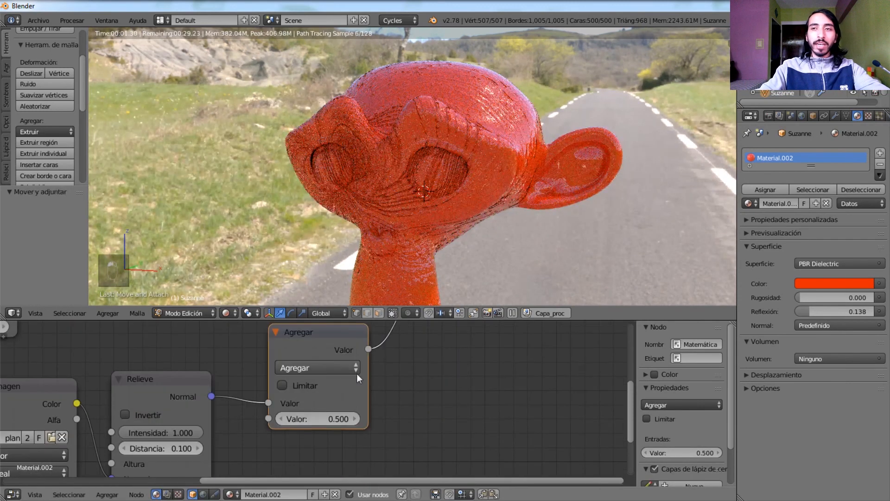
{"action": "left_click", "coordinate": [340, 368]}
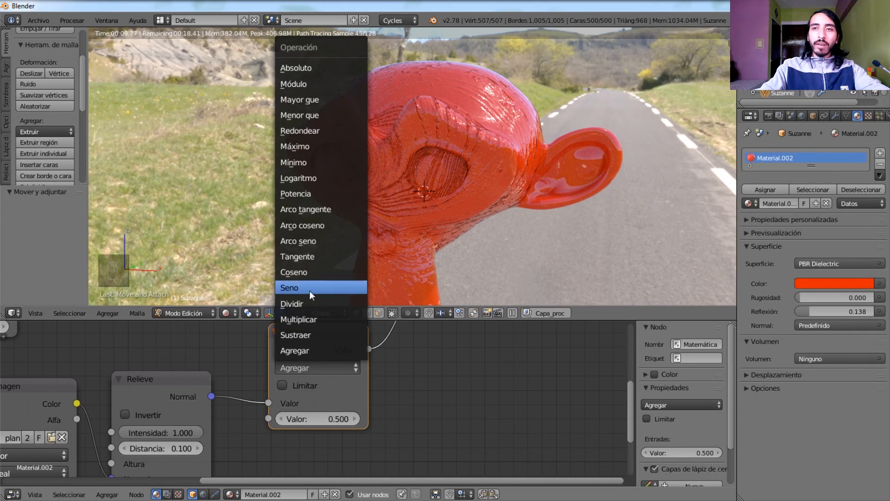
{"action": "left_click", "coordinate": [310, 319]}
{"action": "key", "text": "g"}
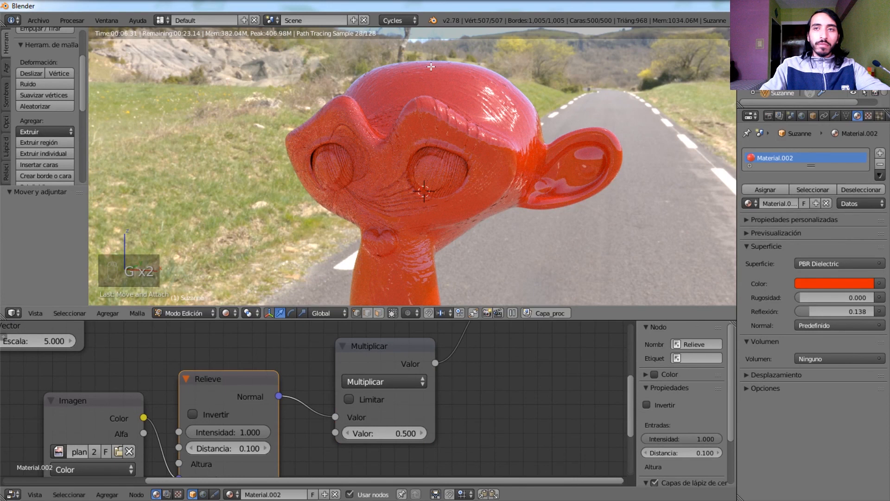
- Test the Multiplicar node's second Valor at 2 and 0, ending with it set to 0.1
{"action": "double_click", "coordinate": [352, 422]}
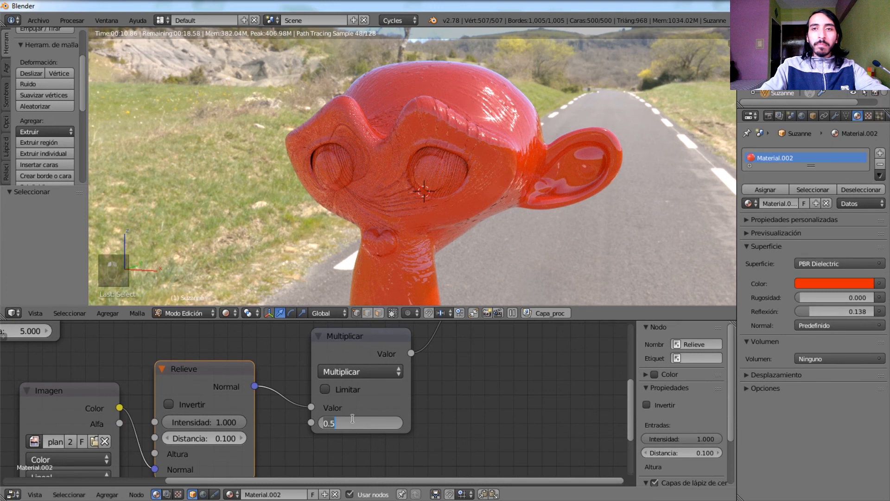
{"action": "type", "text": "2"}
{"action": "key", "text": "Return"}
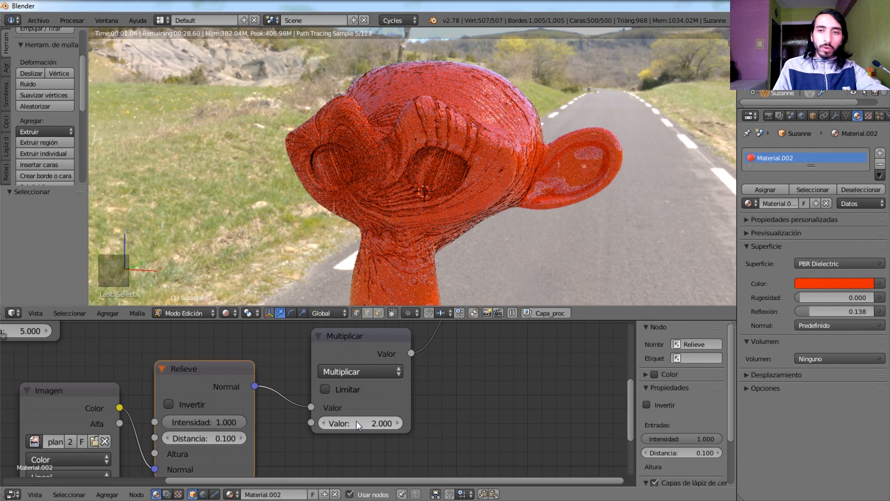
{"action": "key", "text": "BackSpace"}
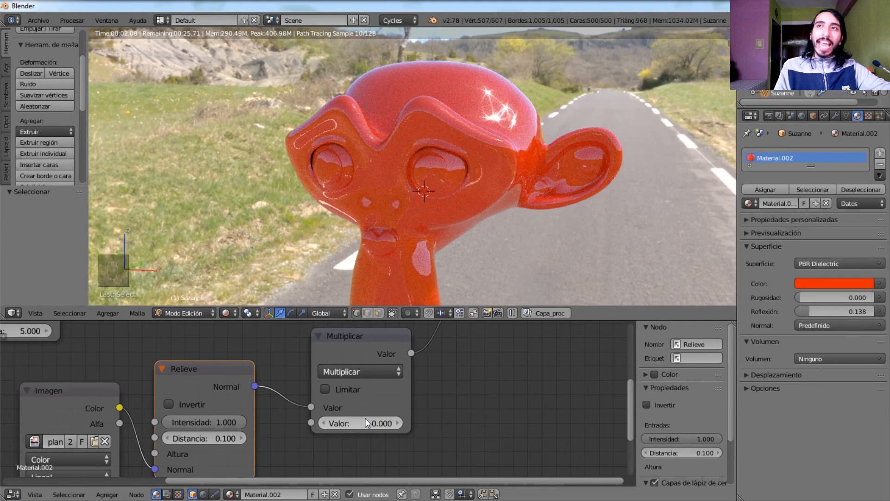
{"action": "scroll", "coordinate": [357, 423], "scroll_direction": "up", "scroll_amount": 1, "text": "ctrl"}
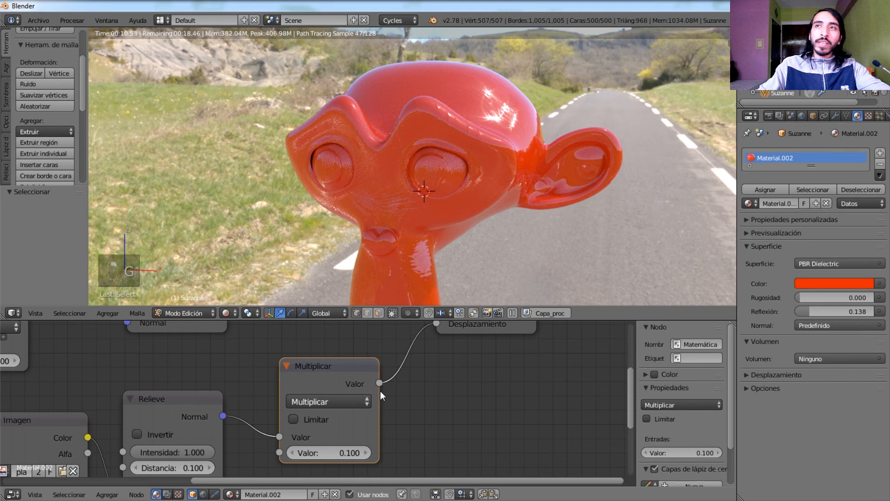
- Browse the Convertir nodes that can be added to the material
{"action": "key", "text": "shift+a"}
{"action": "mouse_move", "coordinate": [380, 392]}
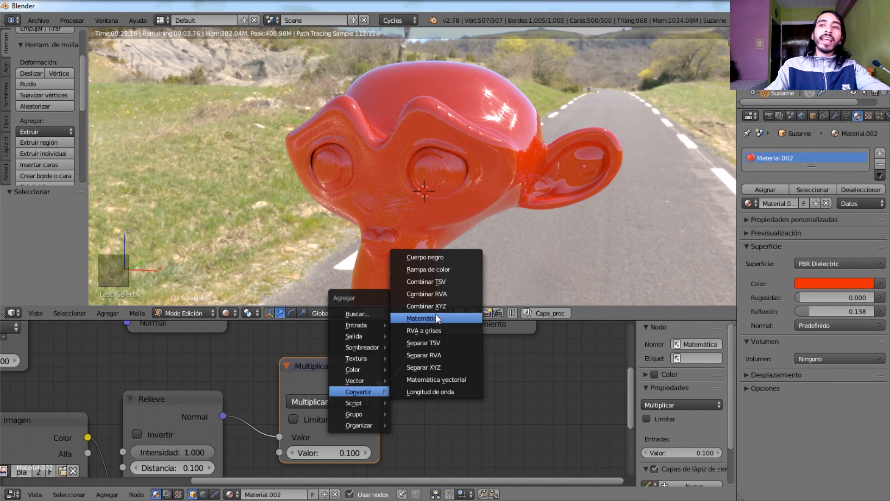